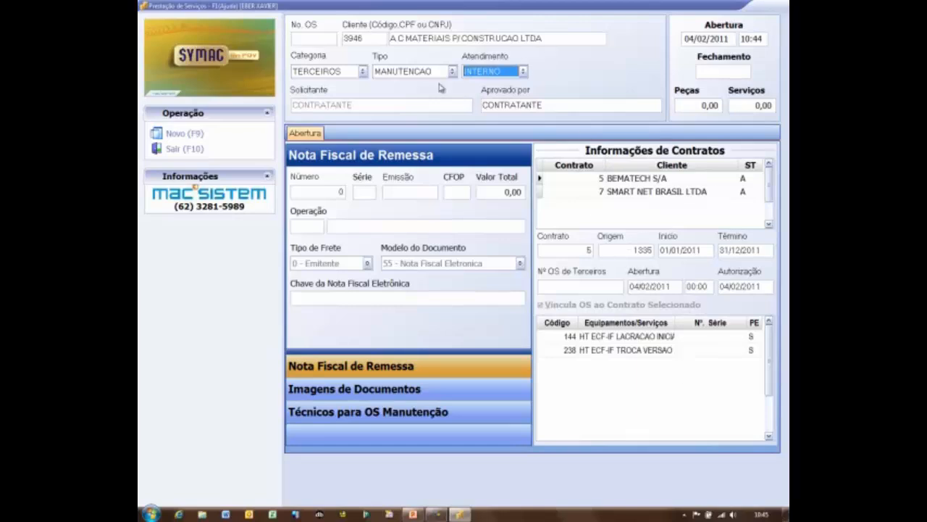
- Keep CONTRATANTE as the approver and assign technician 0001 to the maintenance order
key(Tab)
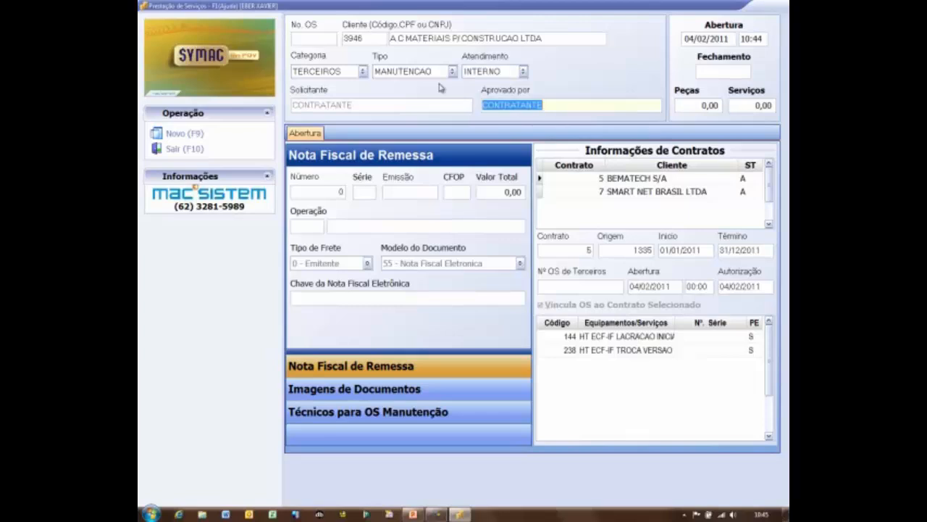
key(Tab)
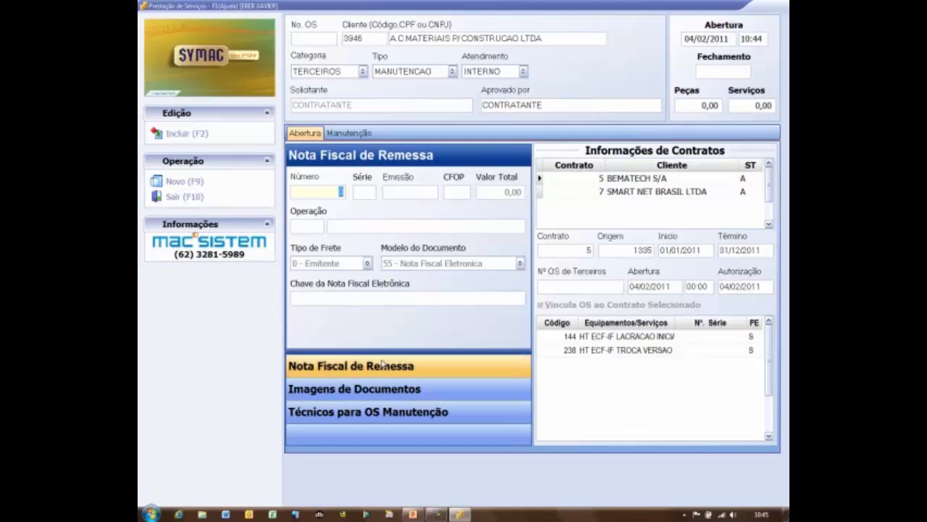
click(348, 392)
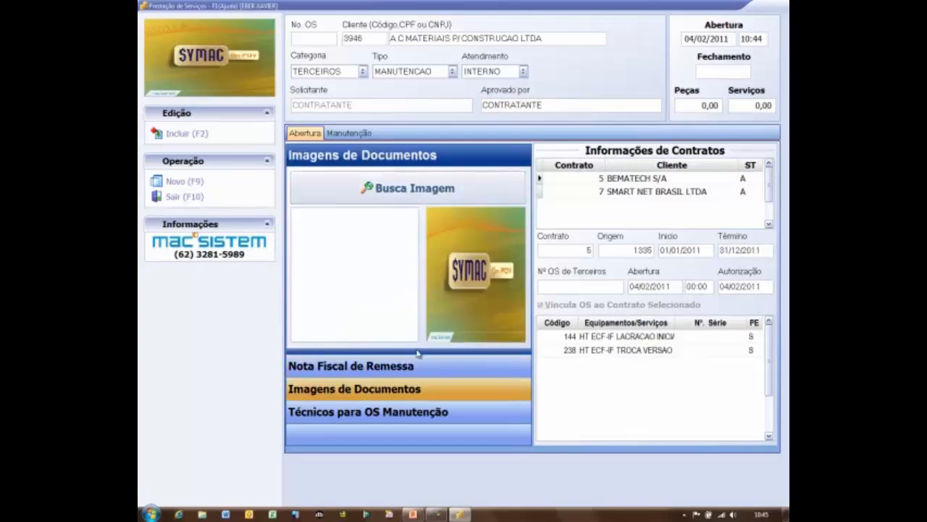
click(304, 411)
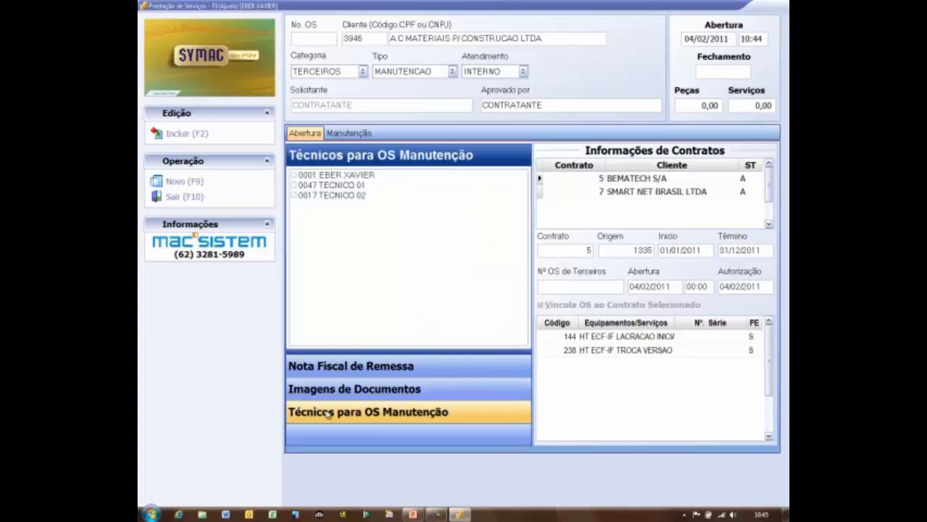
click(328, 392)
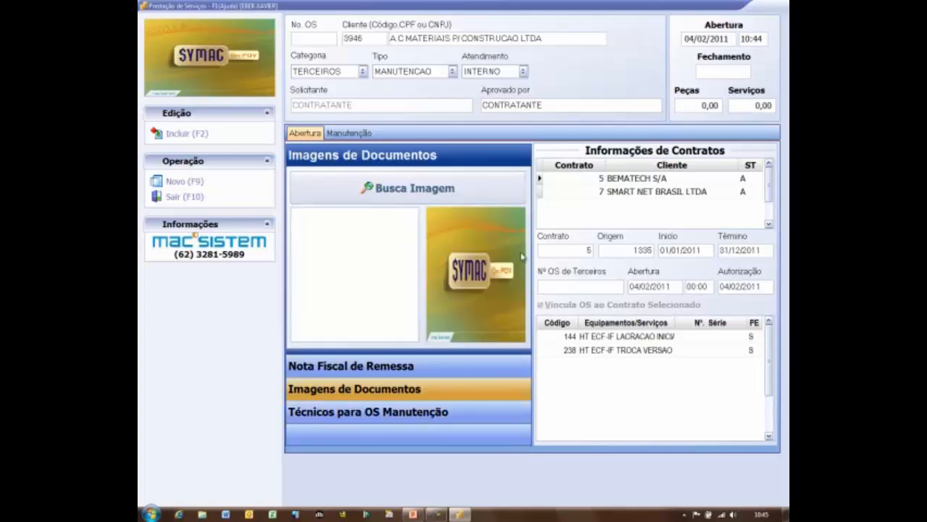
click(319, 416)
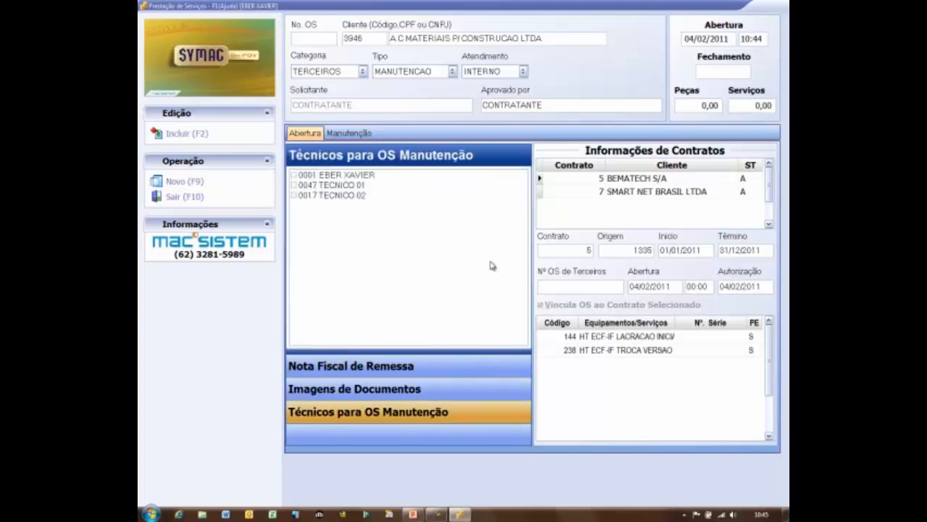
click(293, 175)
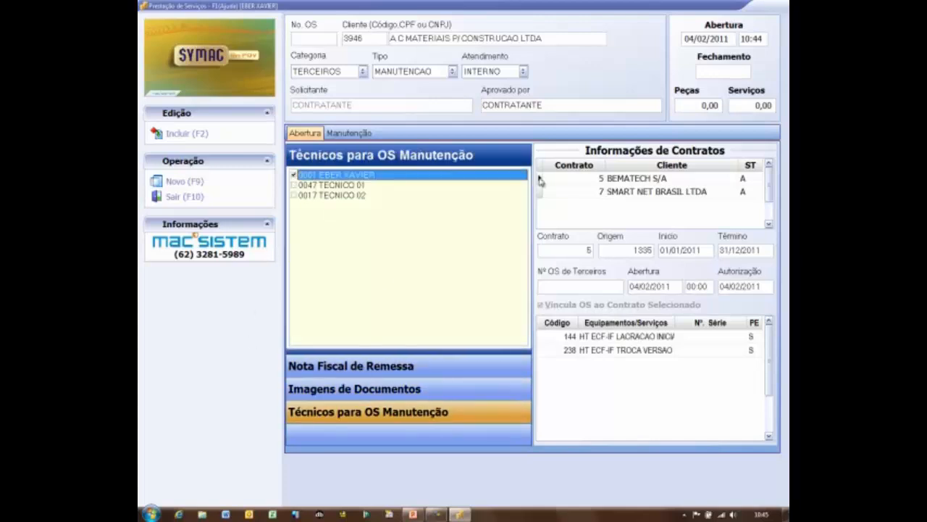
- Compare the details and covered services of the BEMATECH S/A and SMART NET BRASIL LTDA contracts
click(586, 181)
click(578, 196)
click(570, 182)
click(566, 196)
click(566, 181)
click(566, 192)
click(565, 182)
click(565, 193)
click(566, 182)
click(565, 190)
click(566, 181)
click(566, 191)
click(566, 182)
click(566, 191)
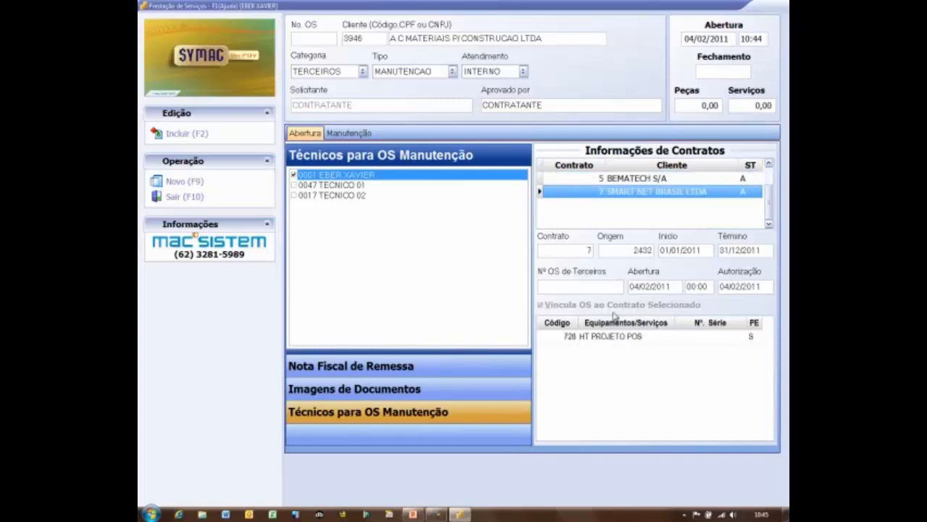
click(571, 181)
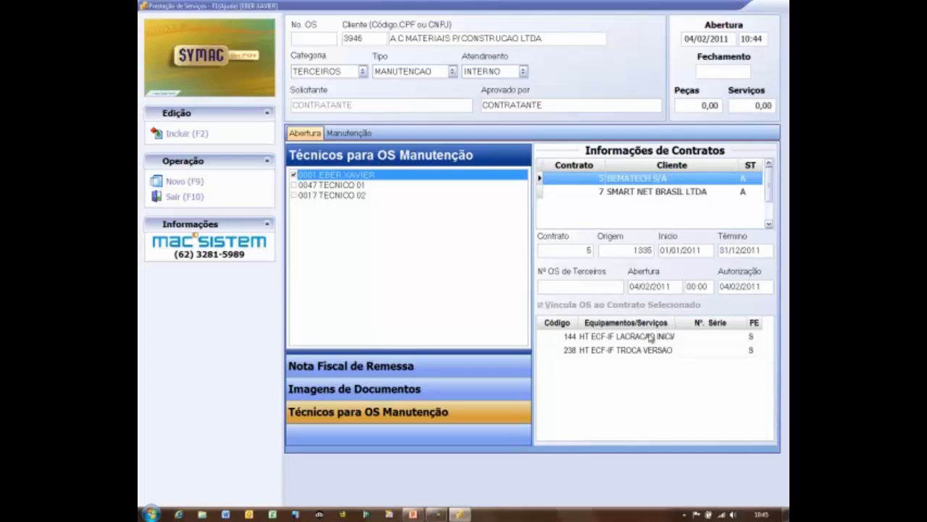
click(563, 191)
click(560, 184)
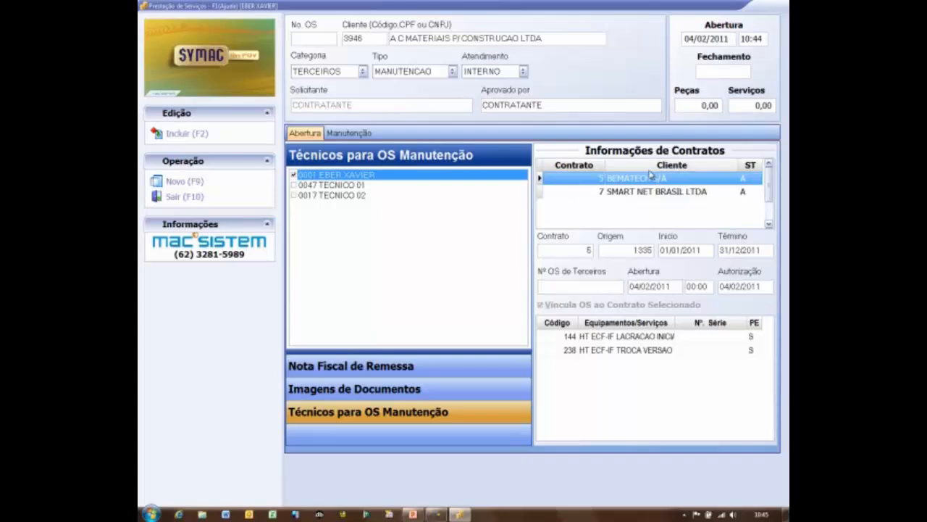
- Examine the individual equipment and service items covered under the BEMATECH S/A and SMART NET BRASIL LTDA contracts
click(584, 339)
click(583, 352)
click(584, 339)
click(578, 350)
click(579, 338)
click(576, 351)
click(572, 337)
click(569, 195)
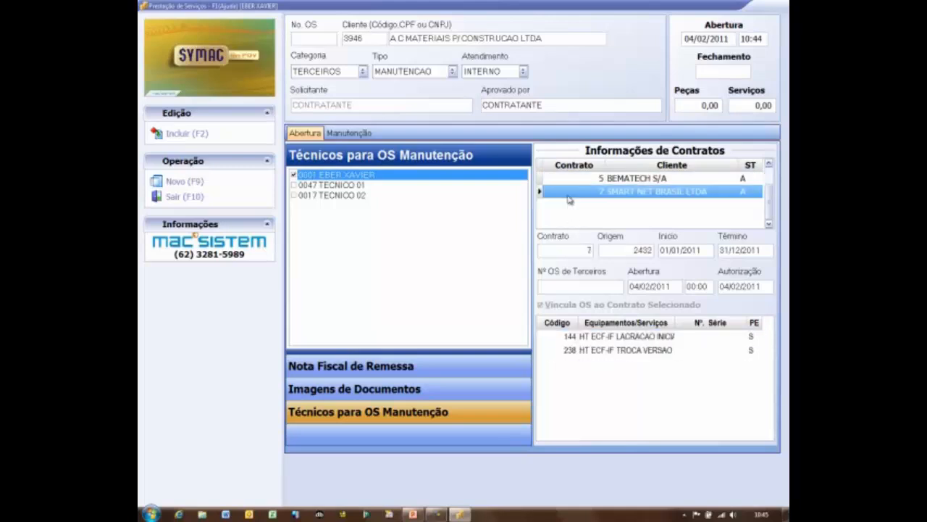
click(557, 339)
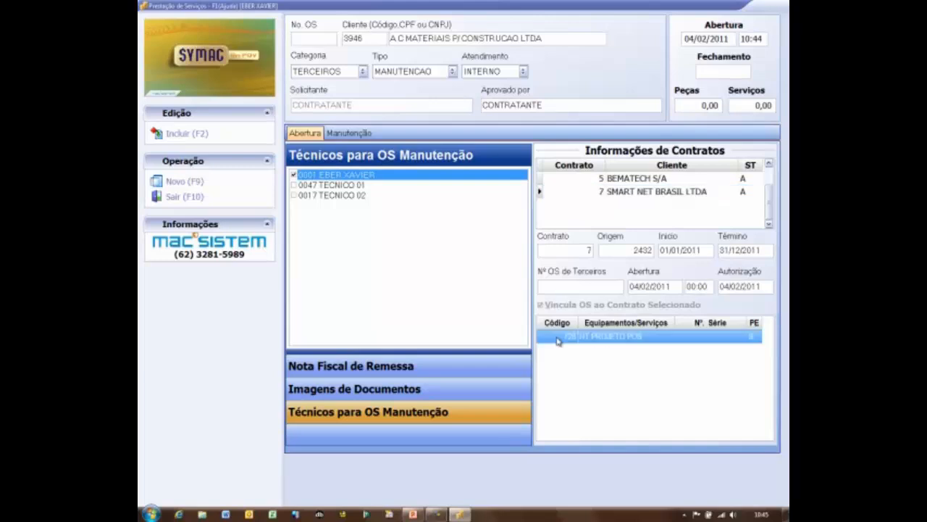
- Select the BEMATECH S/A contract for the service order and enter the third-party OS number
click(570, 181)
click(563, 191)
click(557, 182)
click(557, 191)
click(552, 180)
click(551, 191)
click(555, 181)
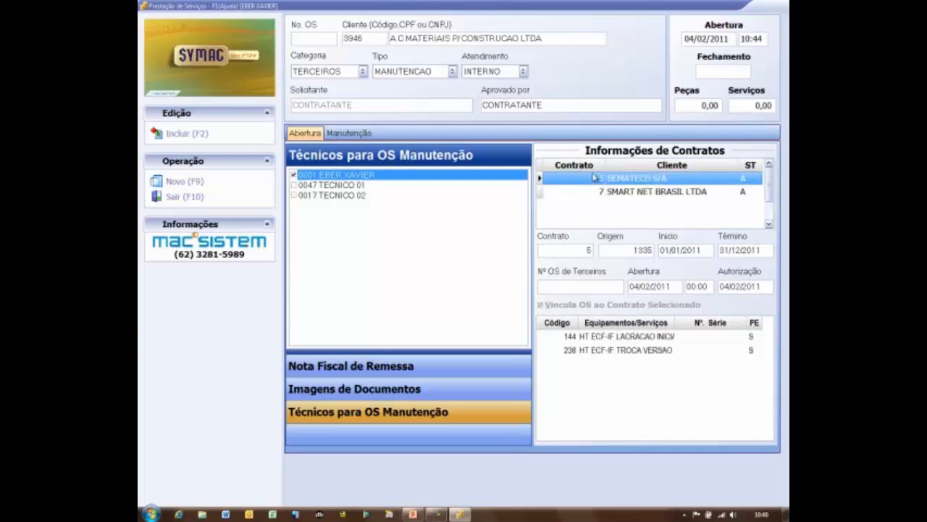
click(580, 192)
click(581, 181)
click(563, 288)
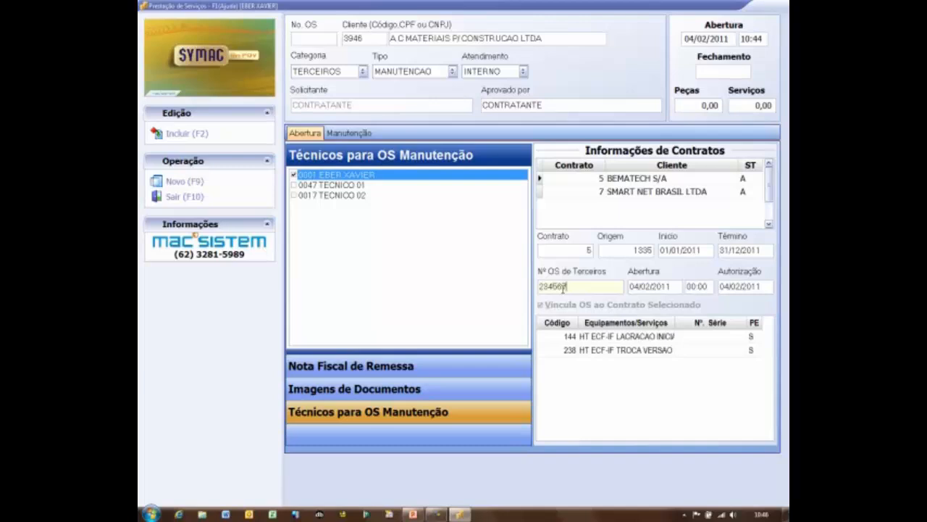
click(183, 136)
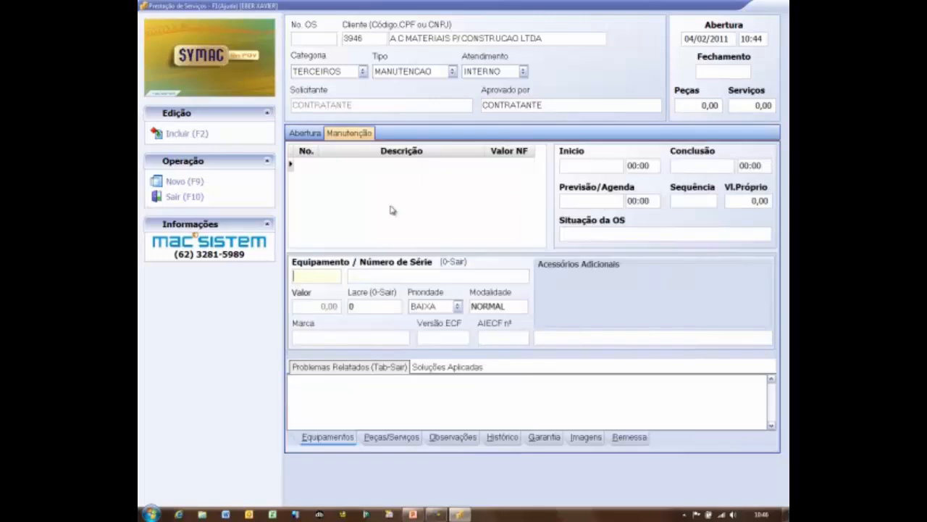
text(162)
key(Return)
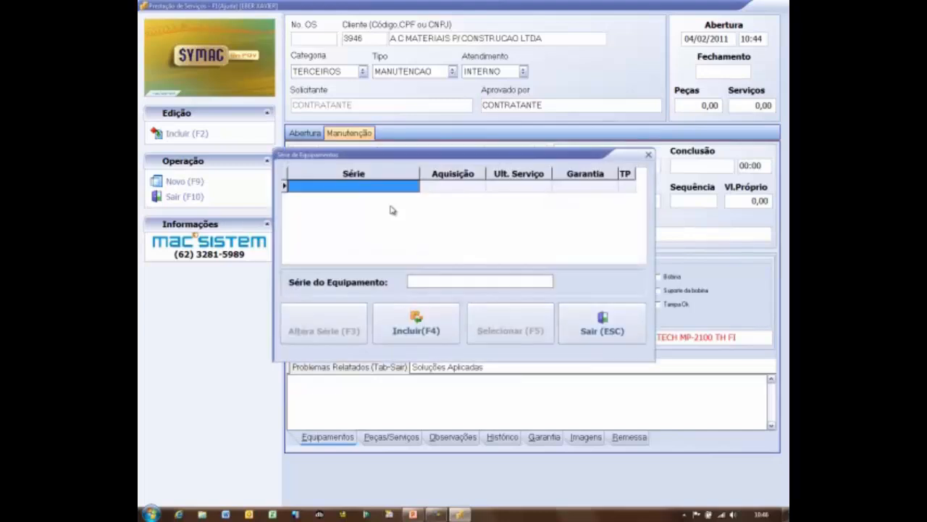
key(Tab)
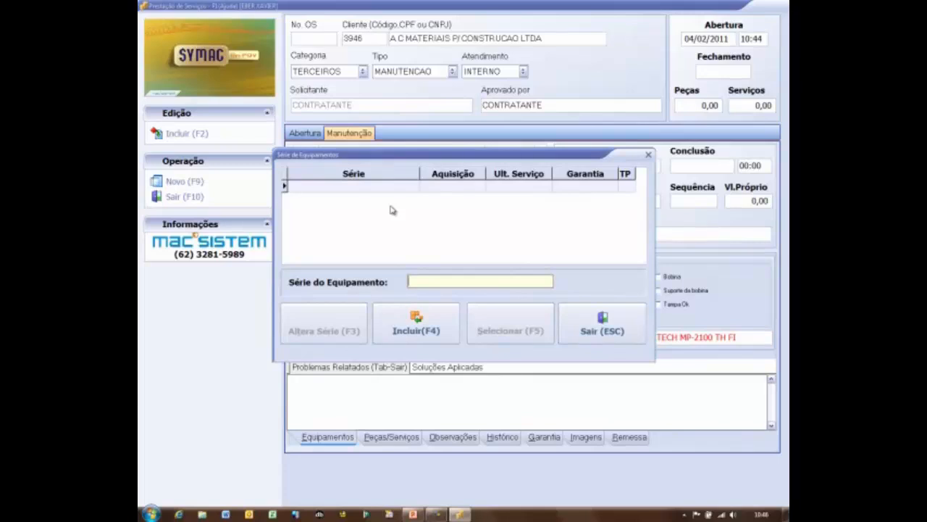
text(RE1451414514)
key(F4)
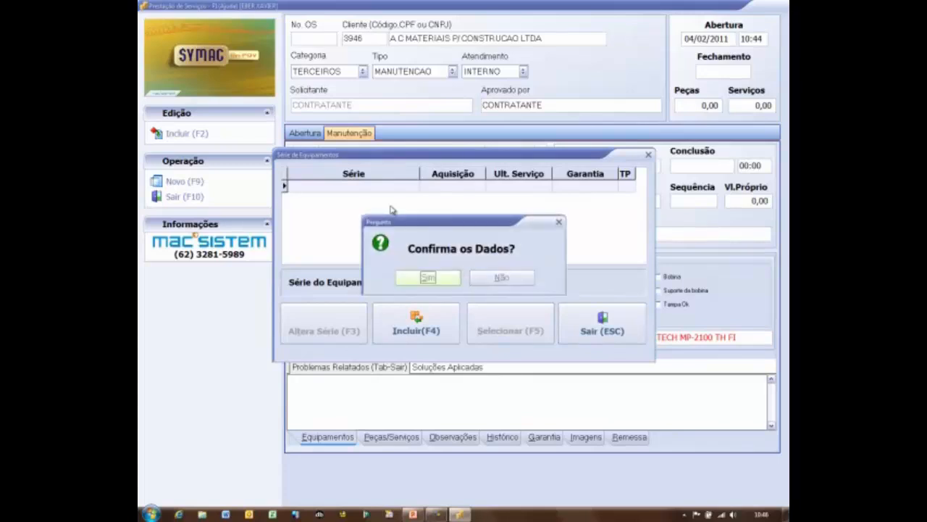
key(Return)
key(F5)
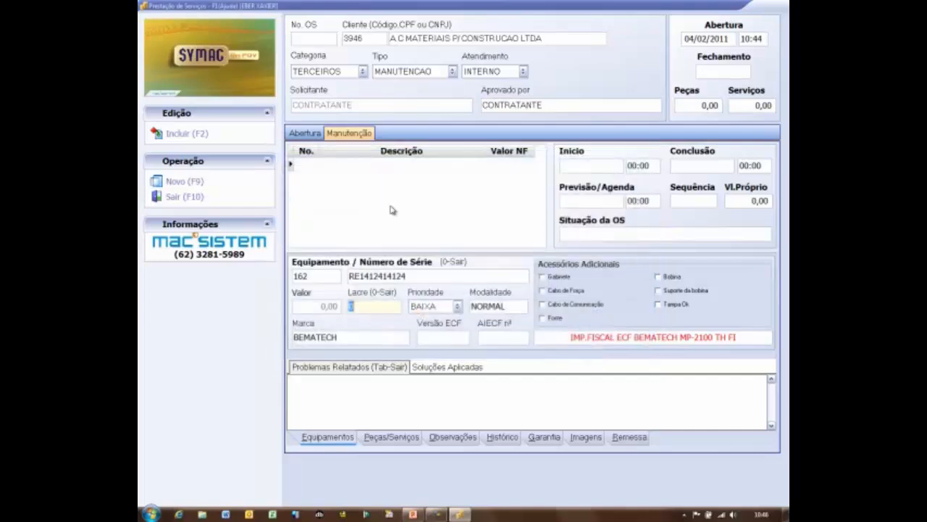
- Keep seal 0 and priority BAIXA, and mark Suporte da bobina, Gabinete and Cabo de Força as additional accessories
key(Return)
key(Return)
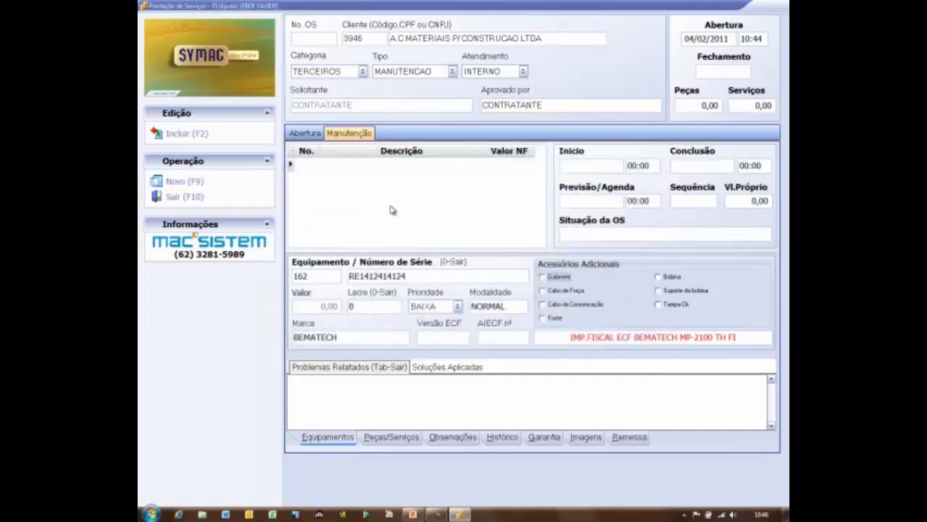
click(658, 291)
click(542, 277)
click(541, 290)
- Record NAO FUNCIONA as the equipment's reported problem and save the service order
click(444, 405)
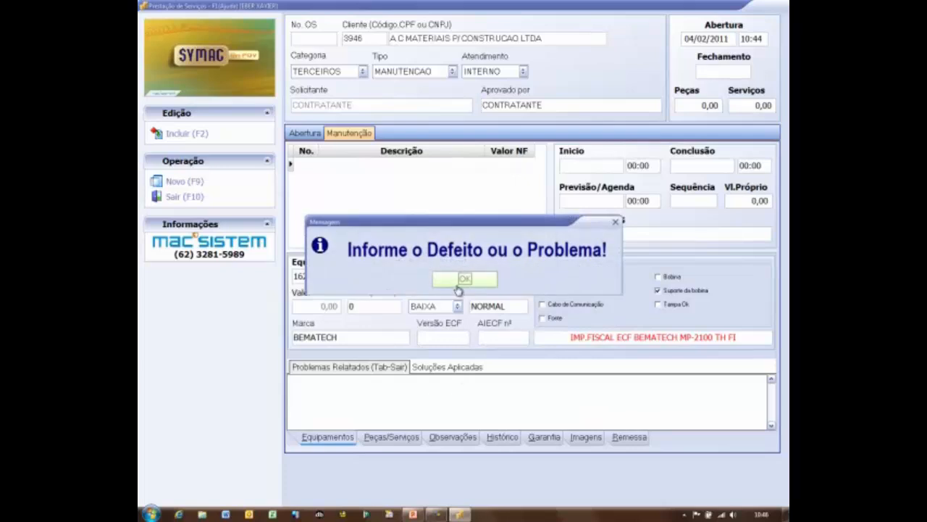
click(462, 280)
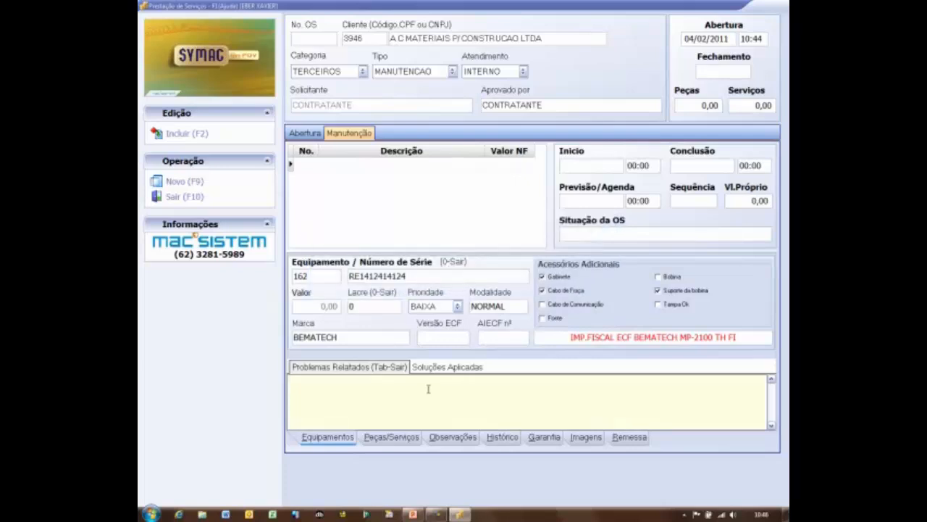
text(NAO FUNCIONA)
key(Tab)
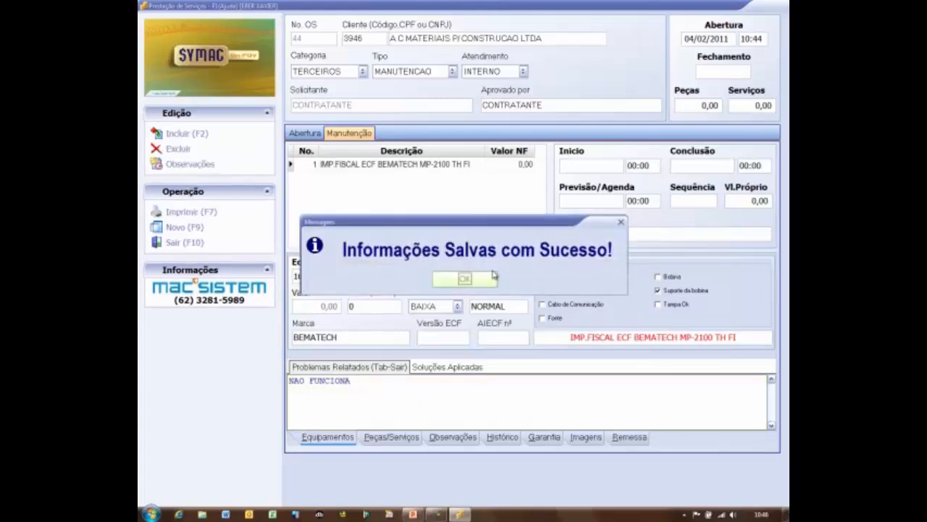
click(464, 280)
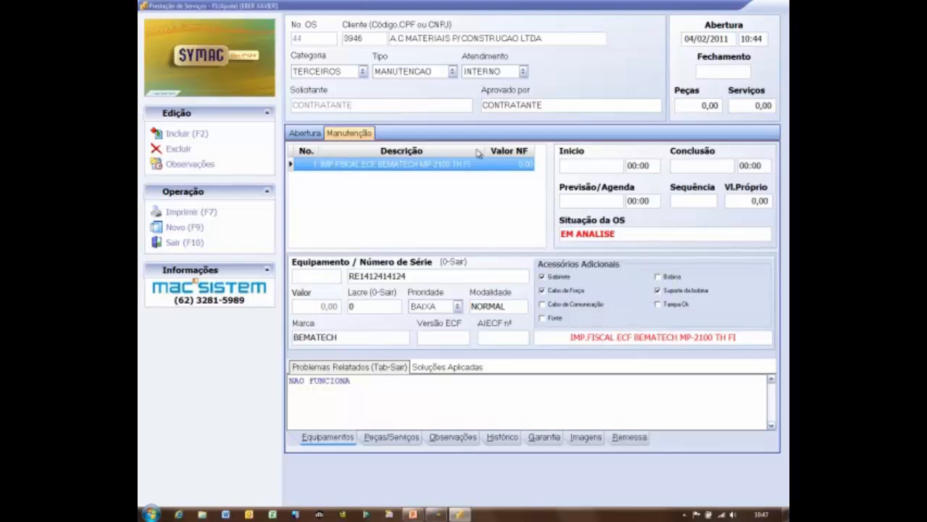
- Review the order's opening data and the print preview of the service order, and close the preview
click(314, 134)
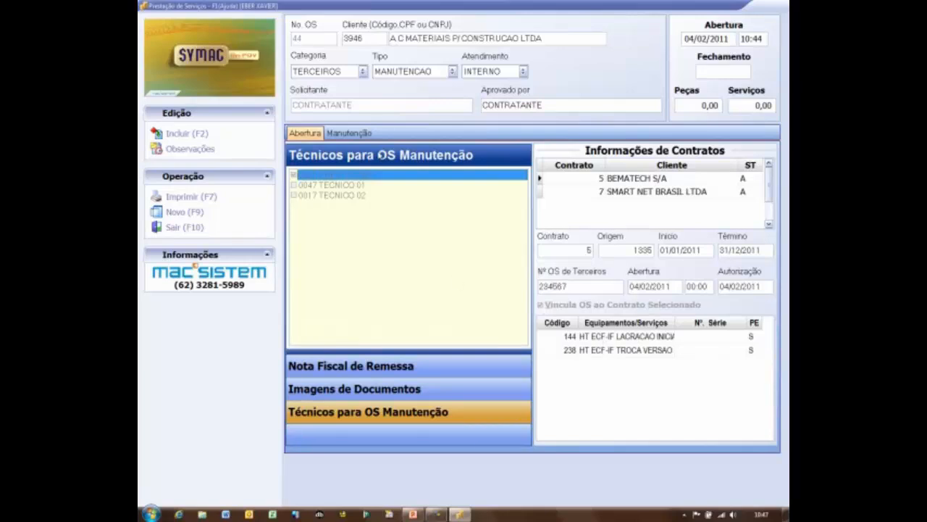
click(352, 135)
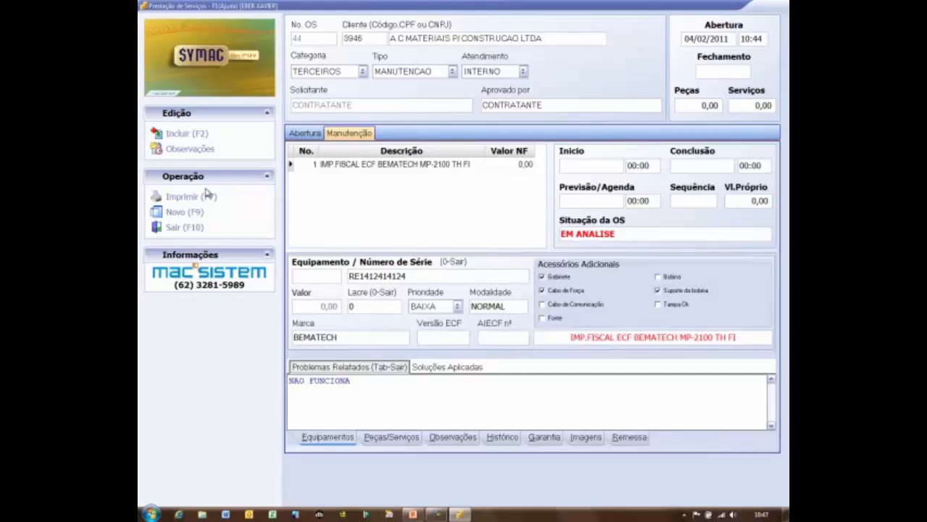
click(179, 200)
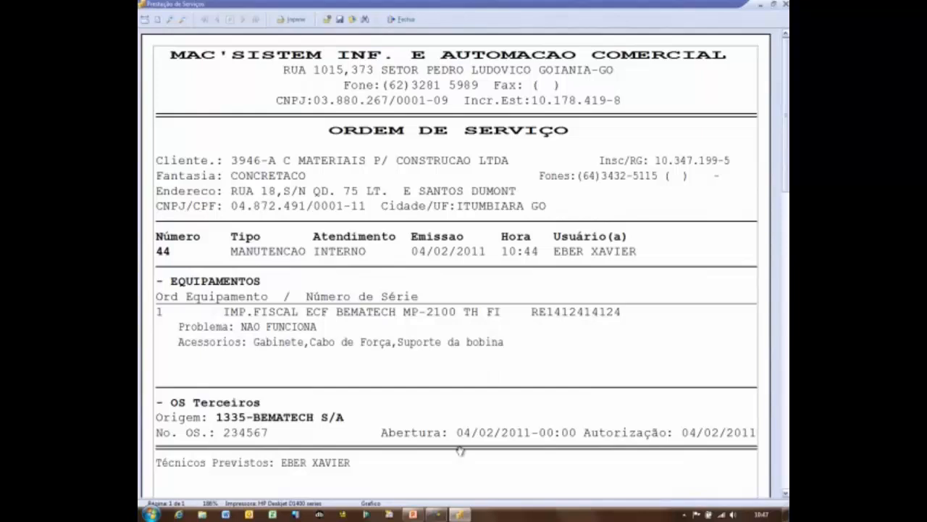
scroll(330, 429, down, 5)
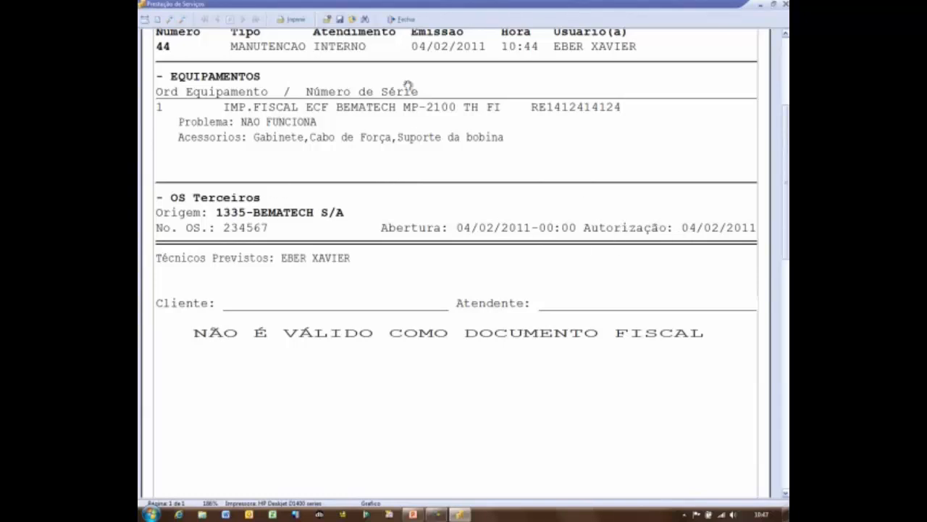
click(401, 19)
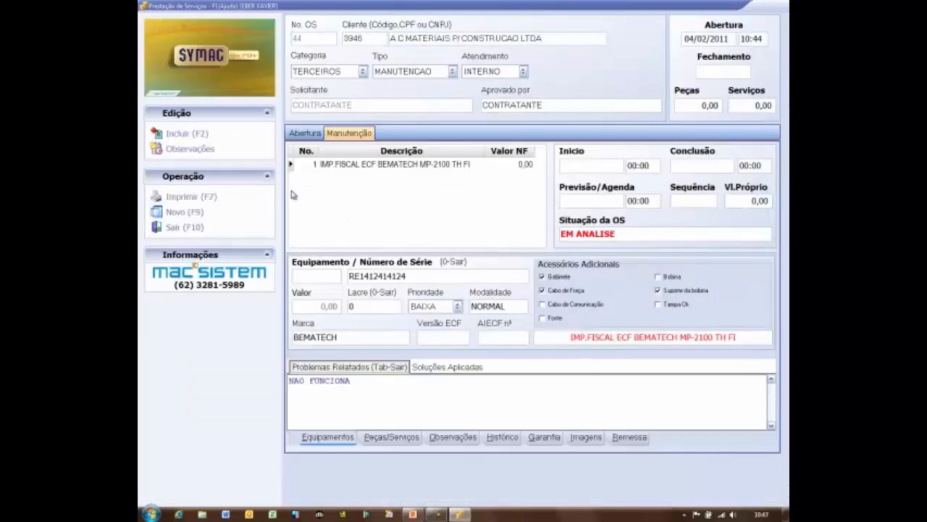
- Start a new parts/services entry for equipment 1 and assign technician 47 to it
click(378, 440)
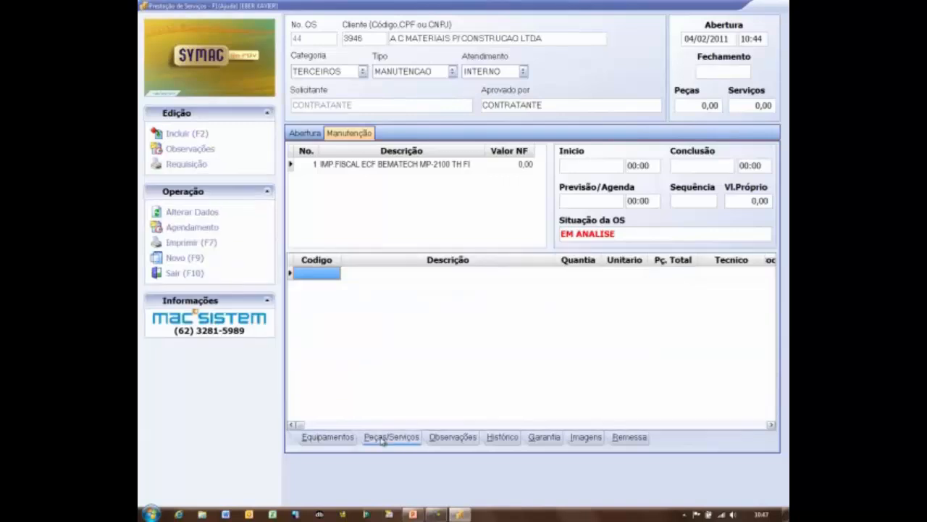
click(178, 137)
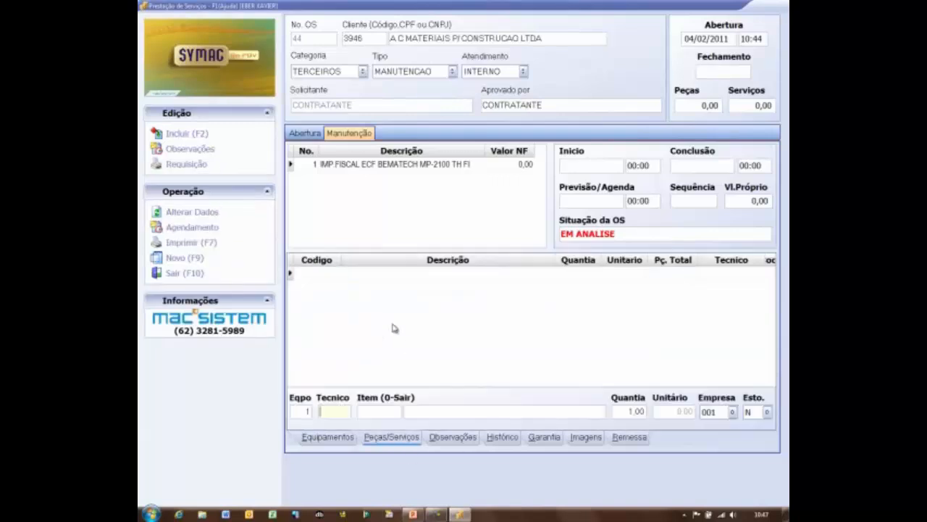
key(Return)
key(Down)
key(Up)
key(Down)
key(Return)
- Choose product 41, BOBINA 2 VIAS 76MM - ECF MATRICIAL, for the entry, keeping quantity 1 and company 001
key(Return)
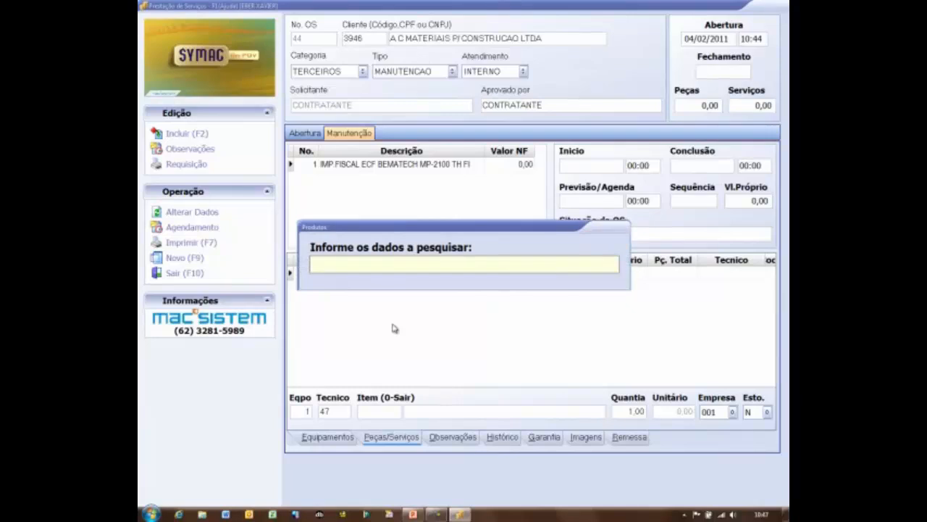
key(Return)
key(Down)
key(Down)
key(Down)
key(Down)
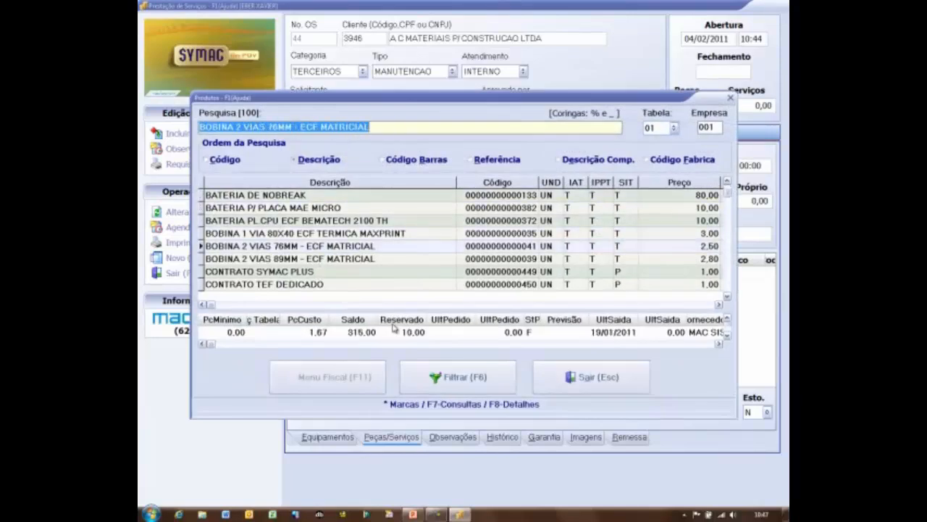
key(Return)
key(Return)
key(Return)
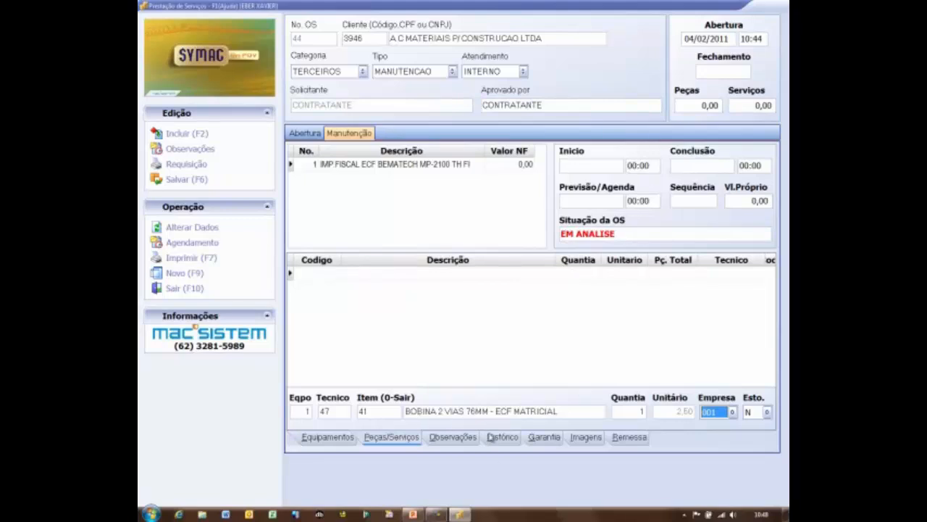
key(Return)
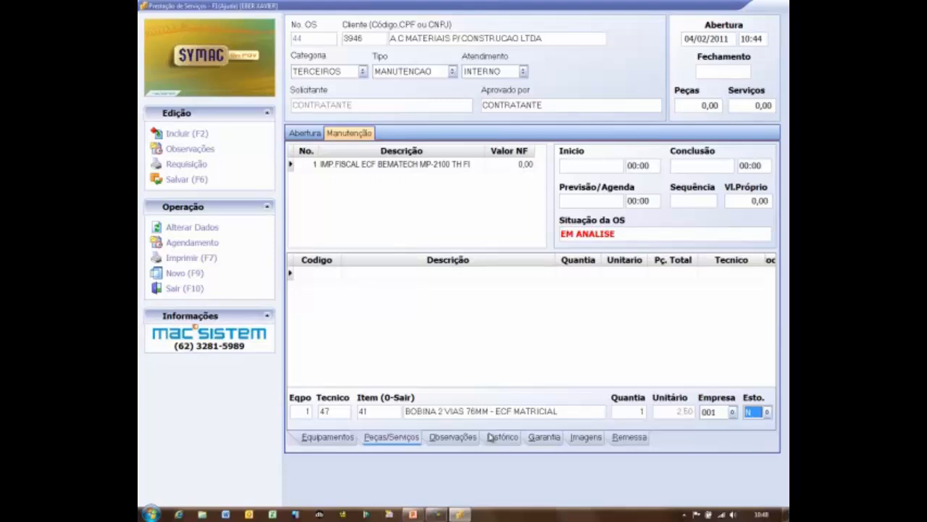
- Compare the stock options N and T for the item, keep N, and save the parts entry
click(767, 412)
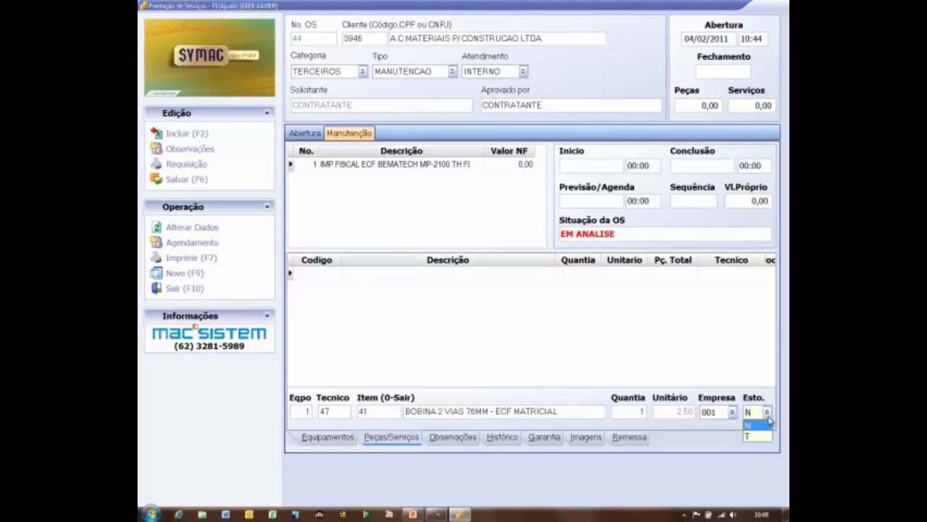
click(767, 423)
click(768, 412)
click(762, 435)
click(766, 412)
click(750, 424)
click(767, 411)
click(766, 413)
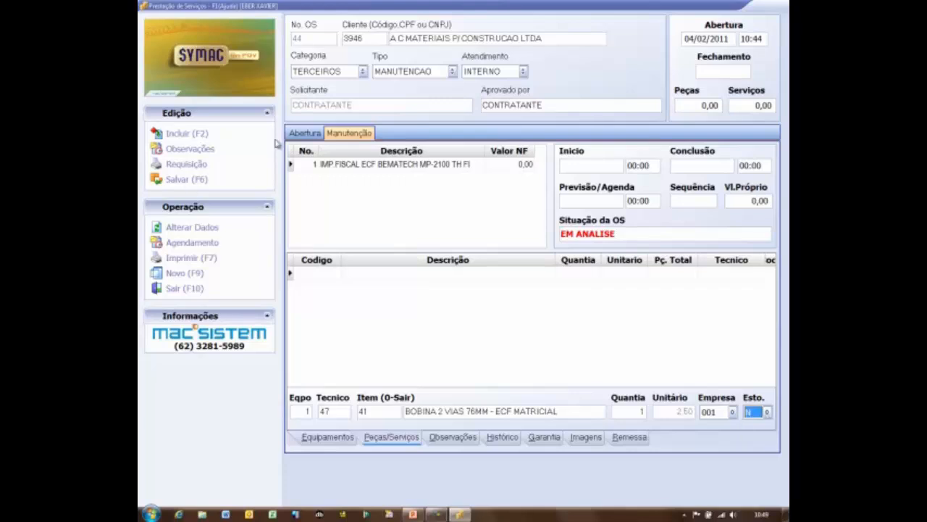
click(184, 181)
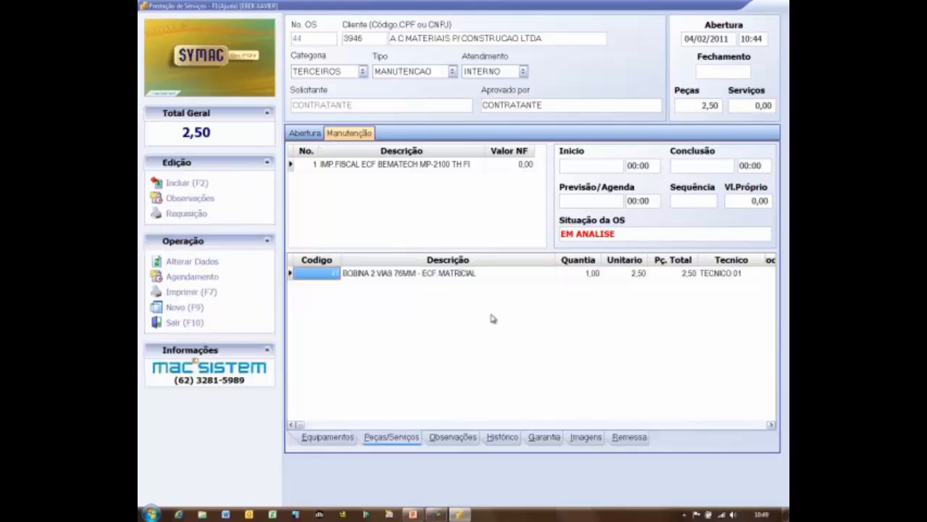
click(335, 275)
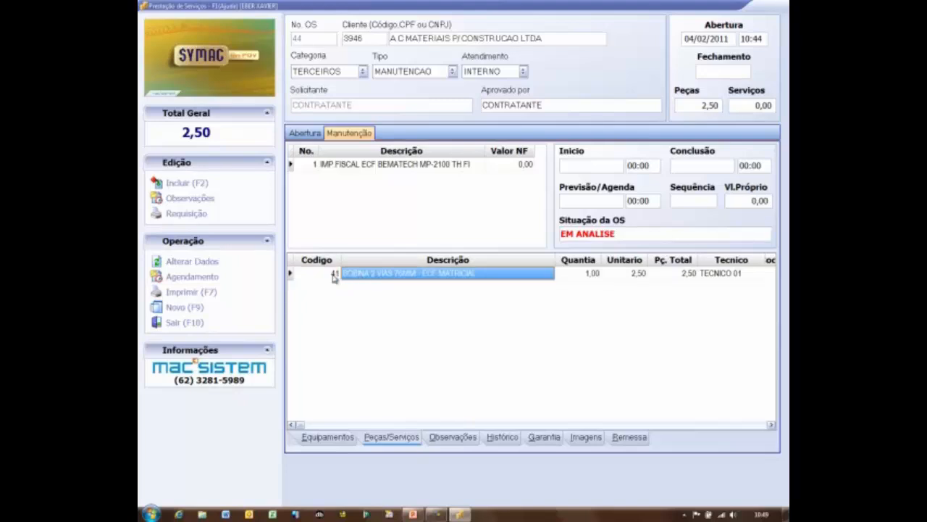
- Start another parts/services entry and assign technician 47, TECNICO 01, from the technician list
click(172, 182)
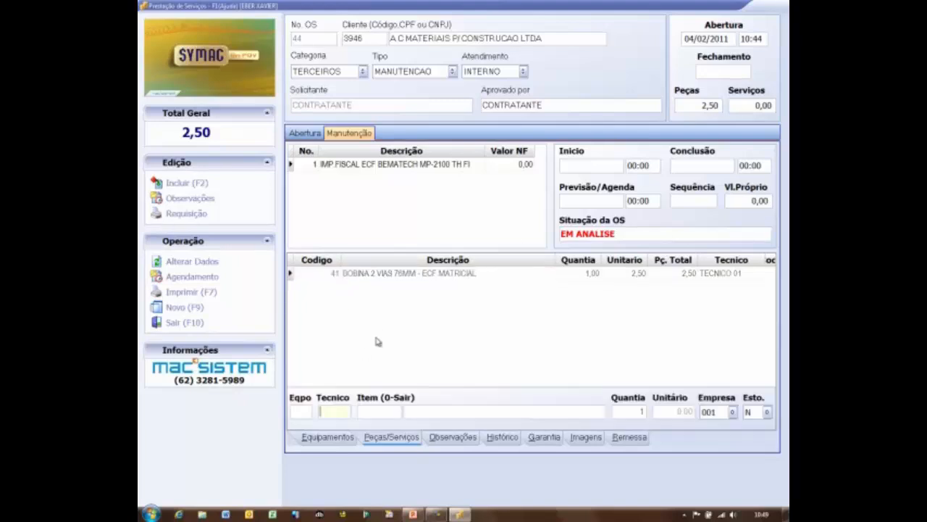
key(Return)
key(Down)
key(Down)
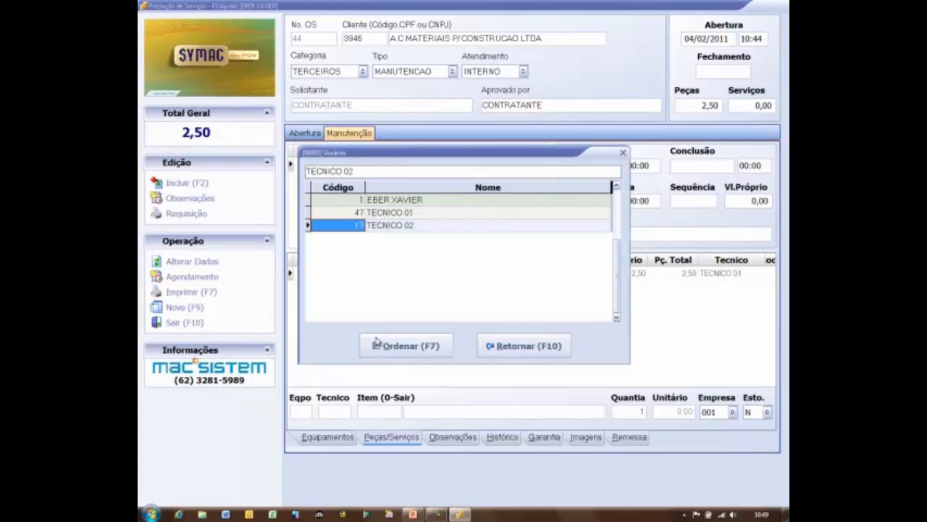
key(Up)
key(Return)
key(Return)
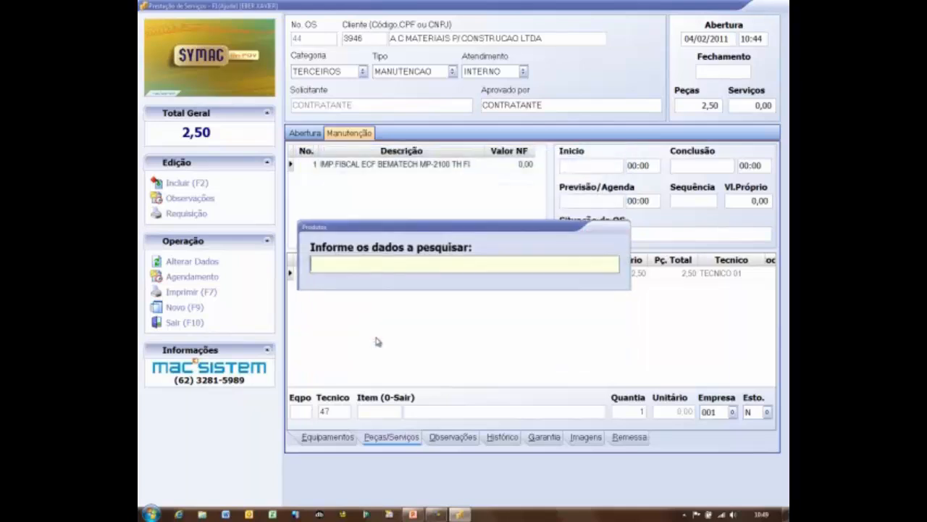
- Search the products for HT, try to add service 766, HT BEMATECH TEF TURBO INSTALACAO, and leave the entry
text(HT)
key(Return)
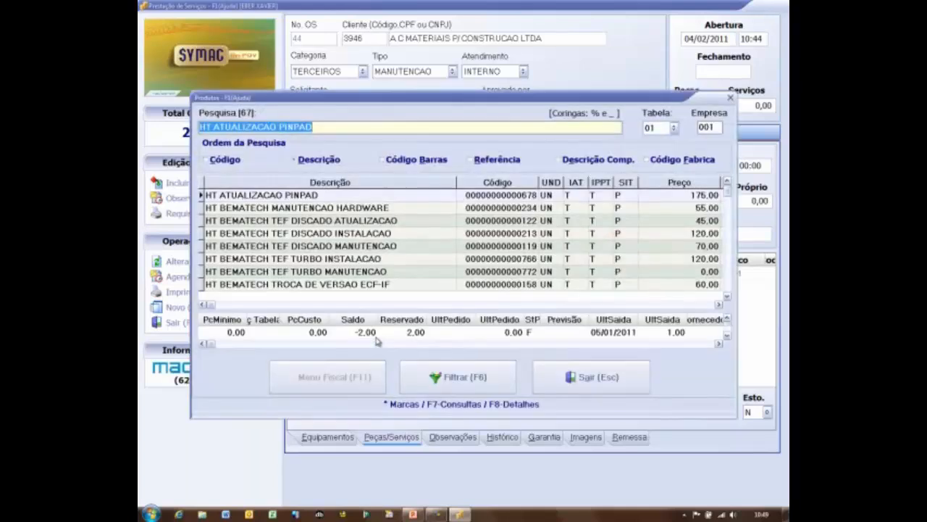
key(Down)
key(Down)
key(Down)
key(Down)
key(Down)
key(Return)
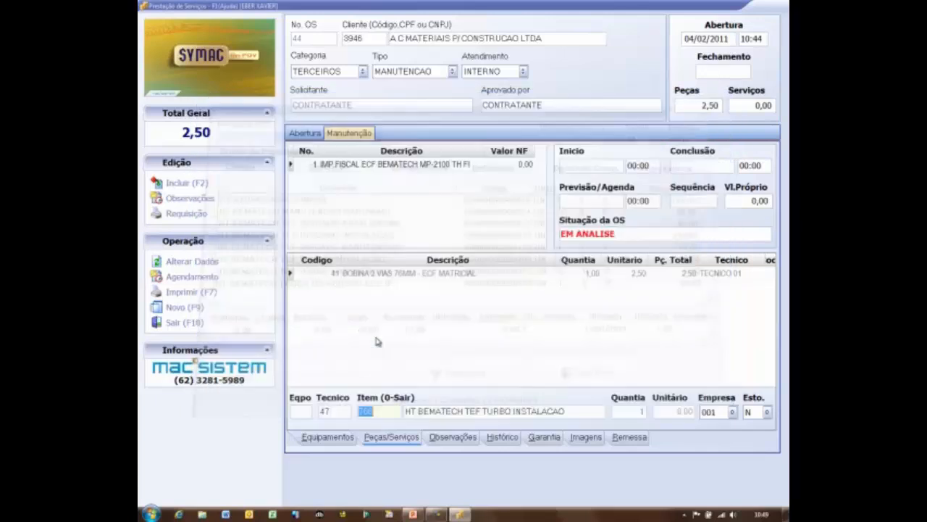
key(Return)
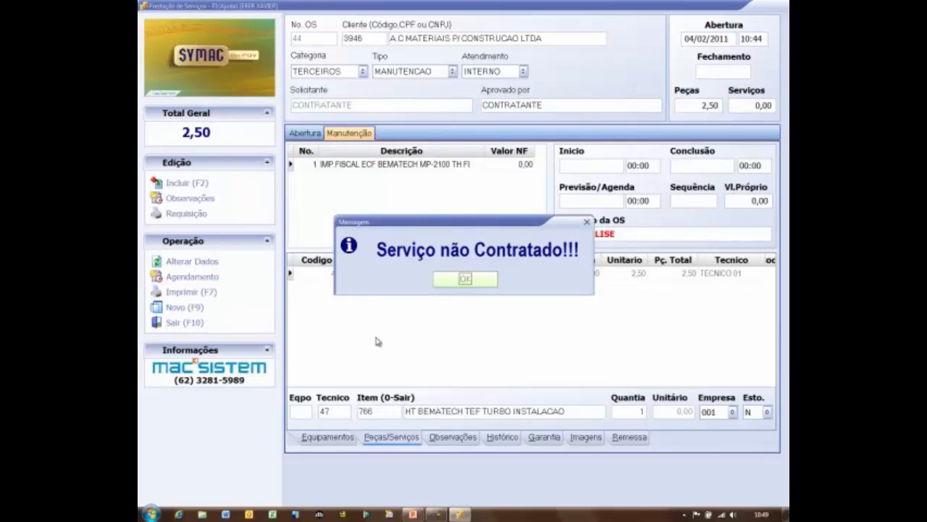
key(Return)
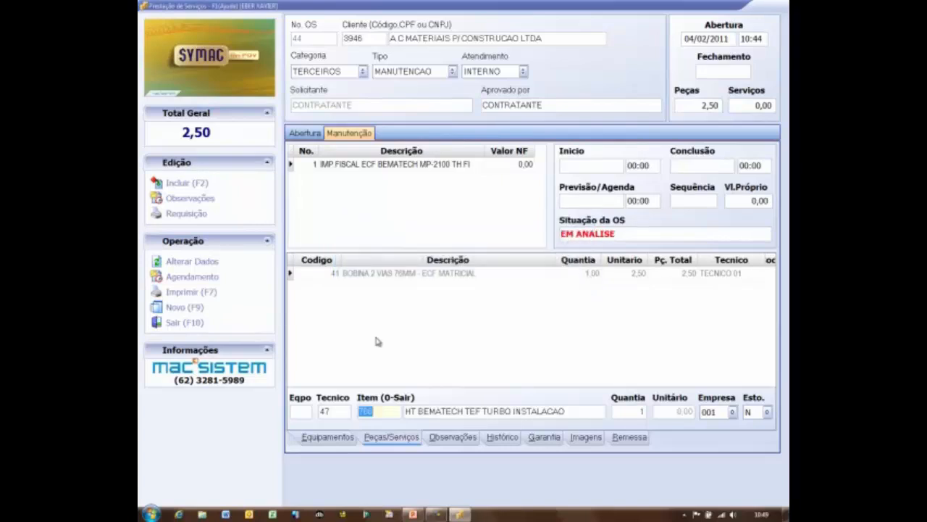
text(0)
key(Return)
- Check the equipment data and the services covered by the contract in the order's opening data
click(325, 439)
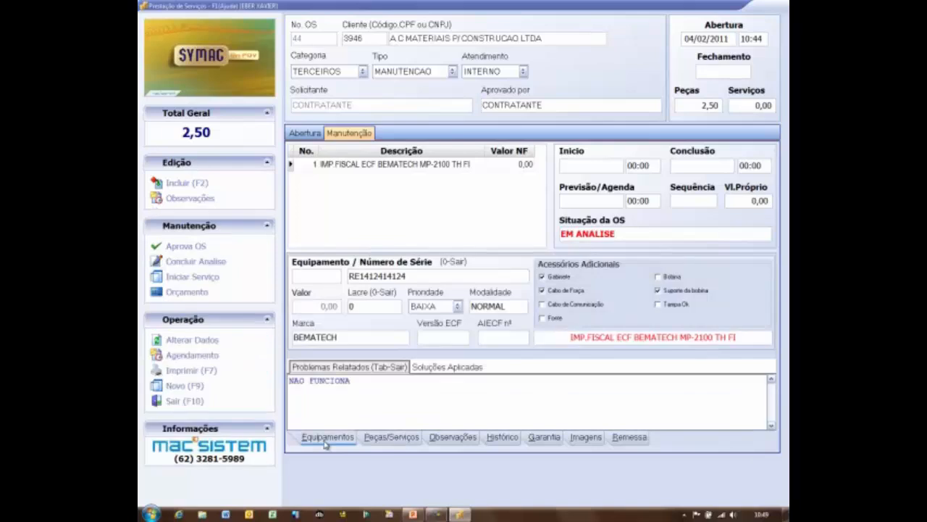
click(304, 135)
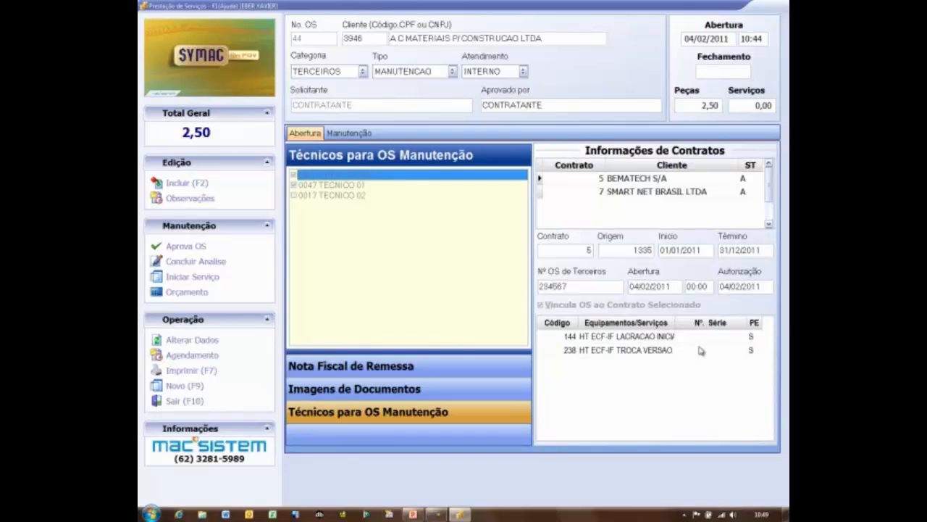
click(347, 133)
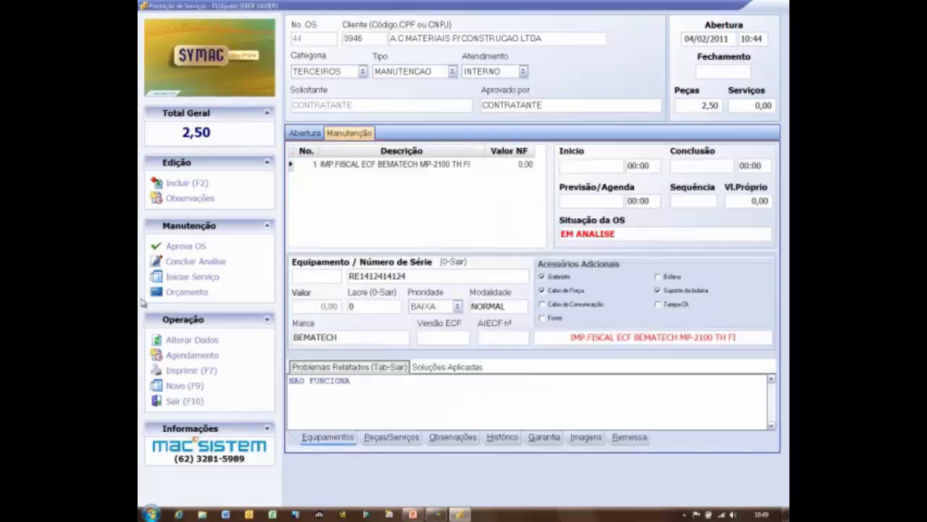
- Start a new parts/services entry with technician 47 and item 238, HT ECF-IF TROCA VERSAO BEMATECH
click(384, 437)
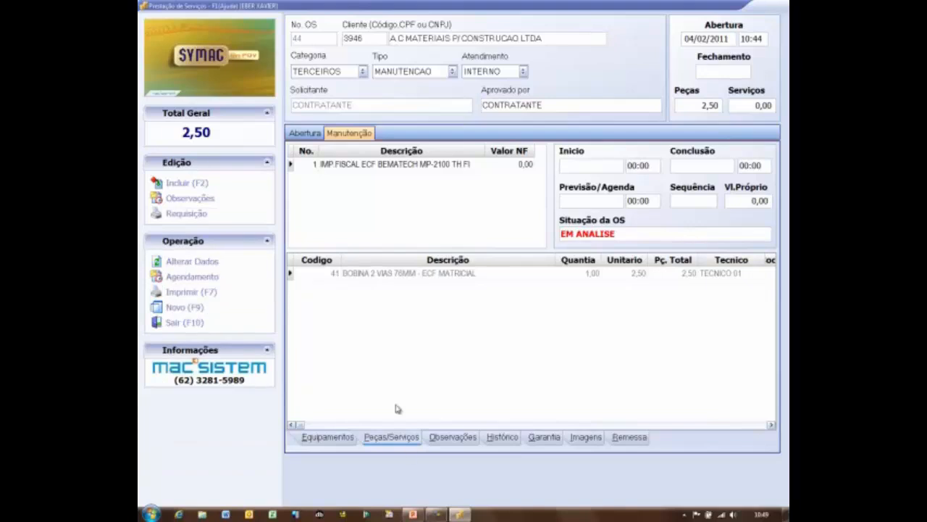
click(194, 183)
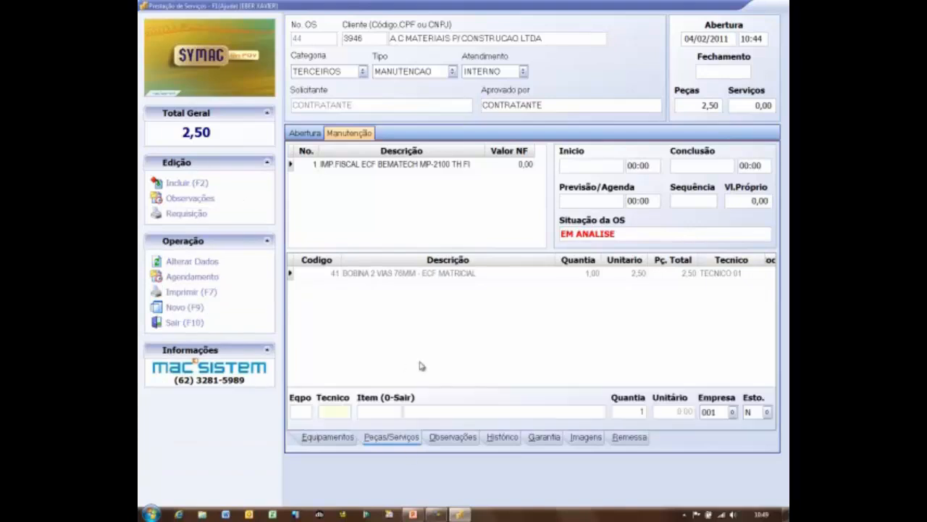
text(47)
key(Return)
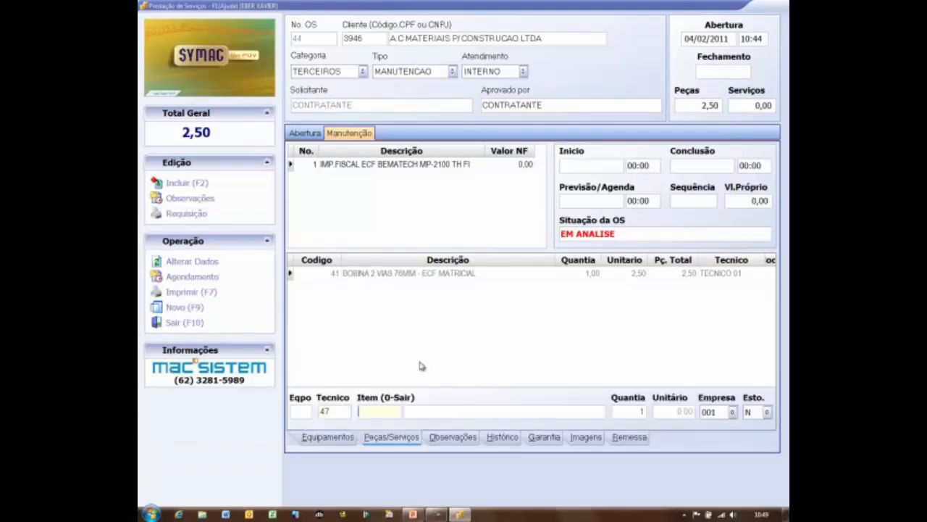
text(288)
key(Return)
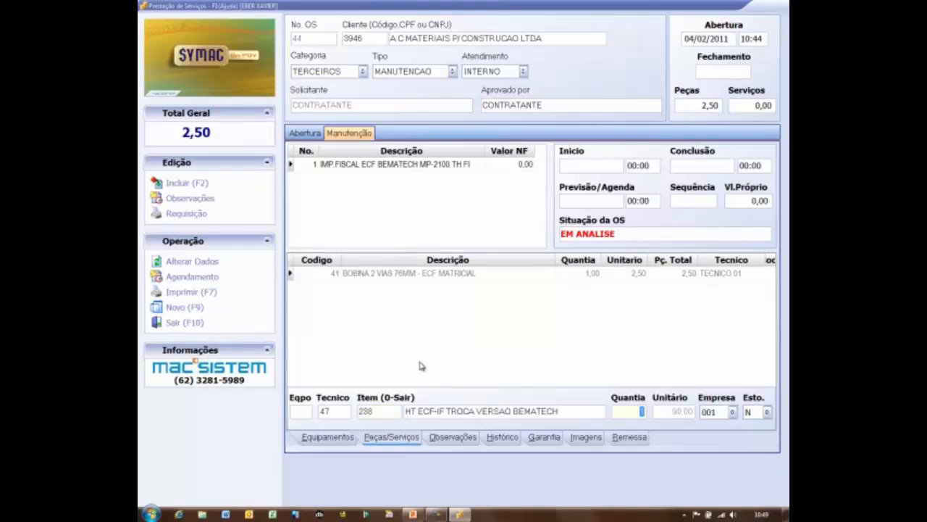
- Keep quantity 1, company 001 and stock option N for item 238, and try to save the entry
key(Return)
key(Return)
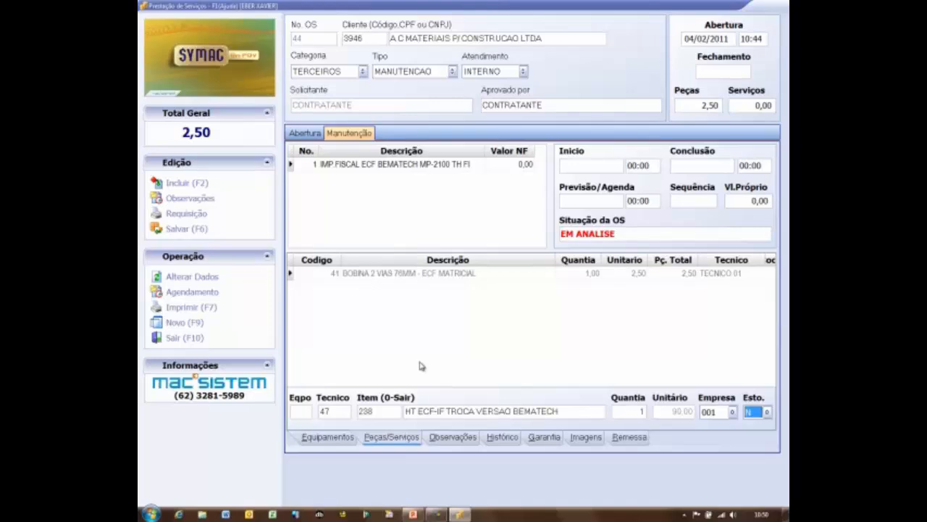
click(186, 230)
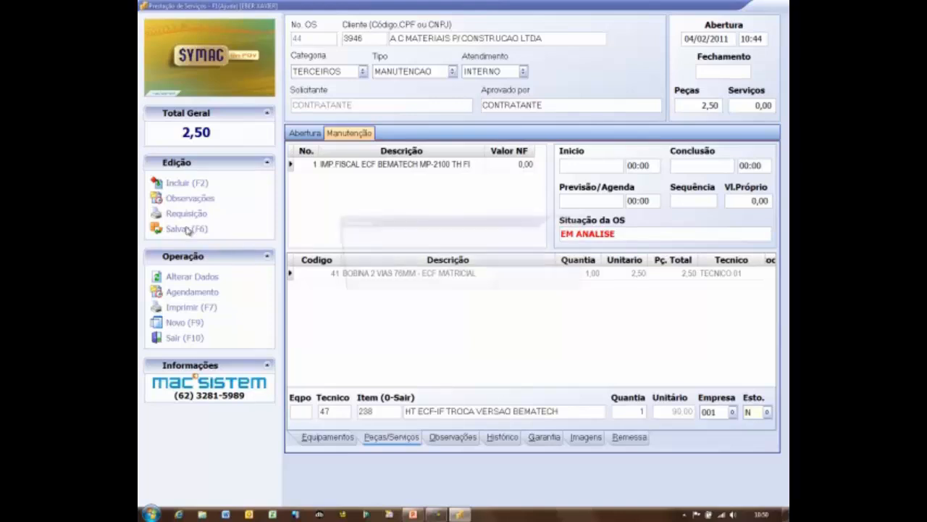
click(456, 281)
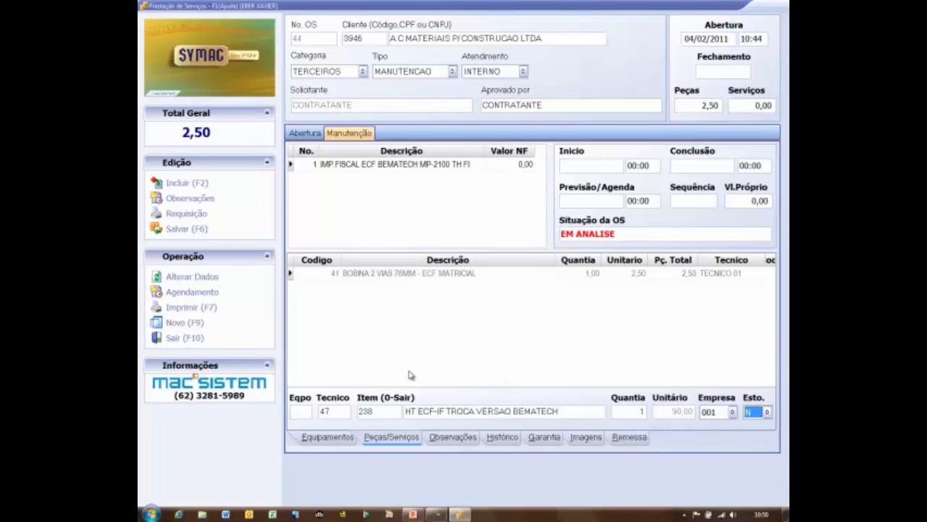
- Recheck the order's contract and its covered services, and return to the maintenance data
click(312, 167)
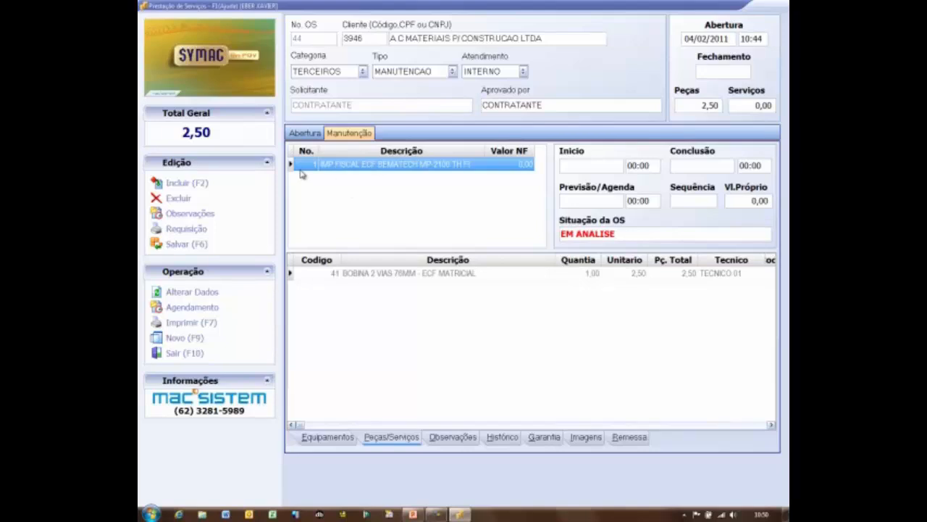
click(305, 133)
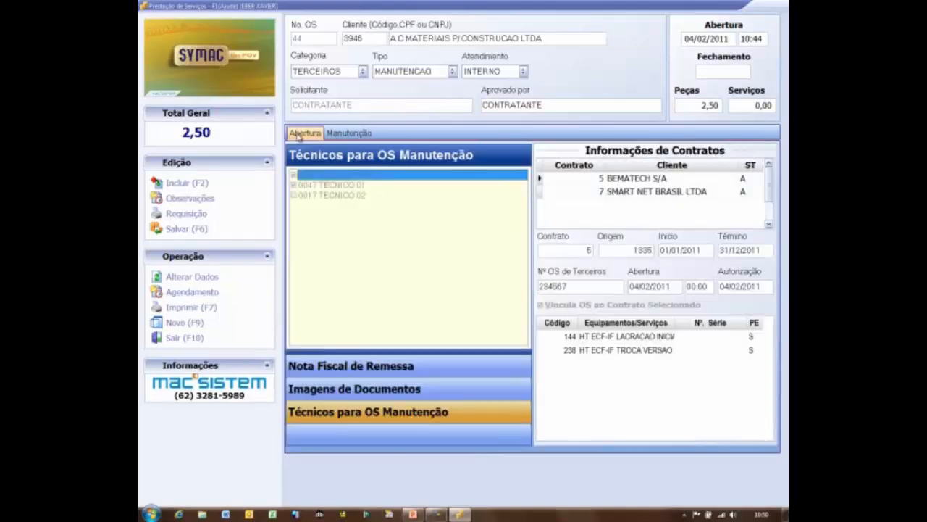
click(347, 134)
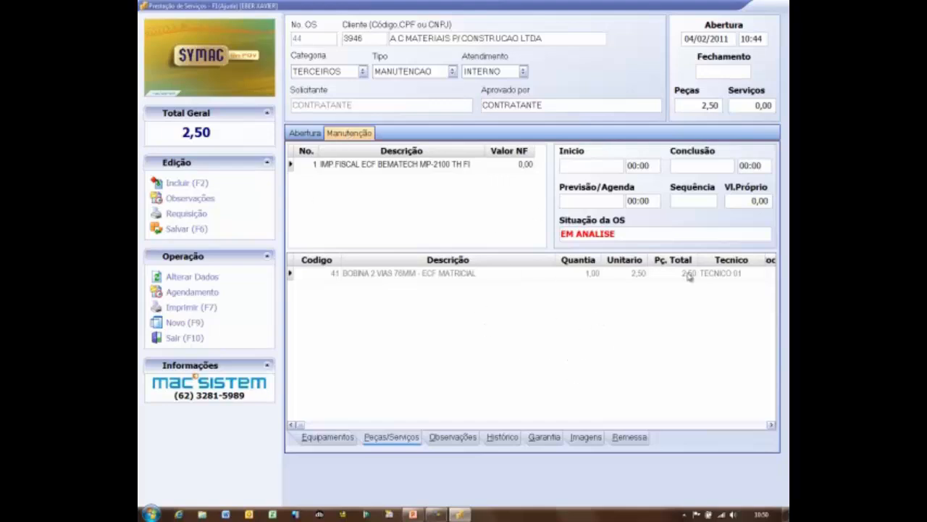
- Select the BEMATECH MP-2100 TH FI printer and start a new parts/services entry for it with technician 47
click(324, 165)
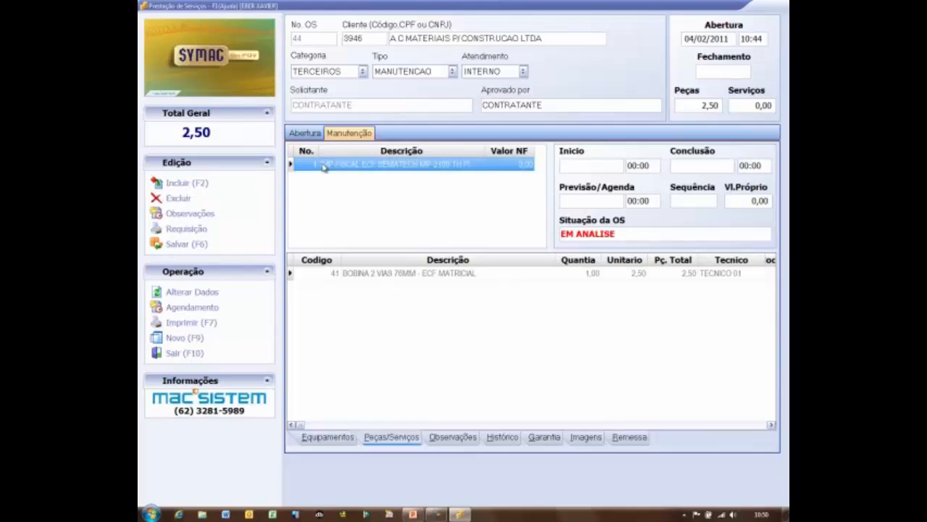
click(183, 186)
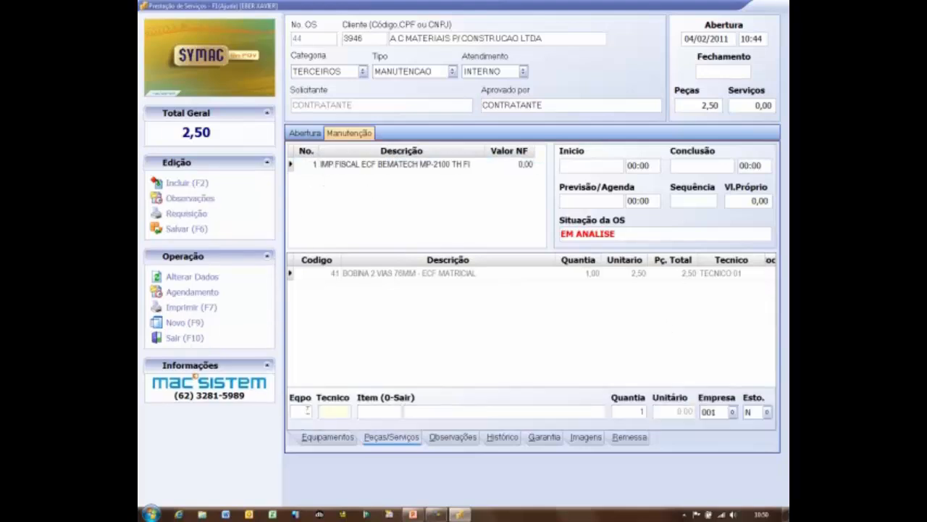
text(47)
key(Return)
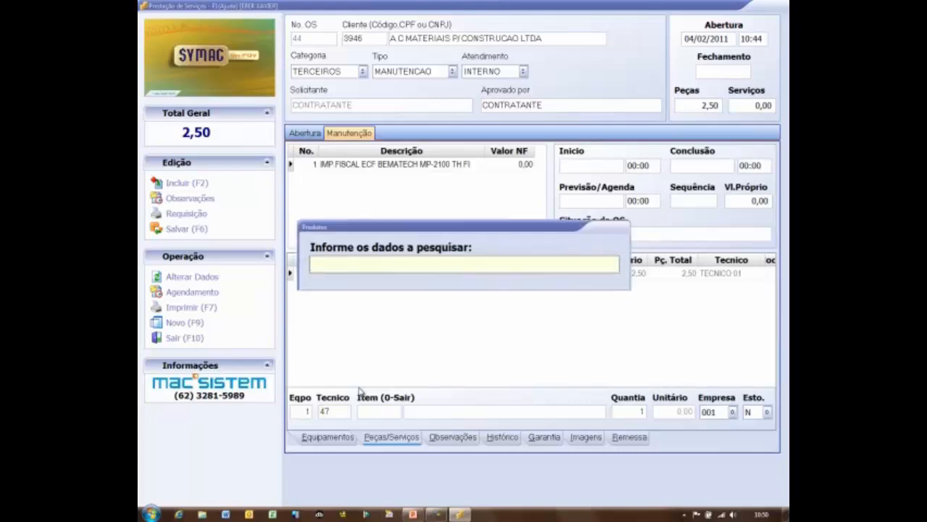
key(Escape)
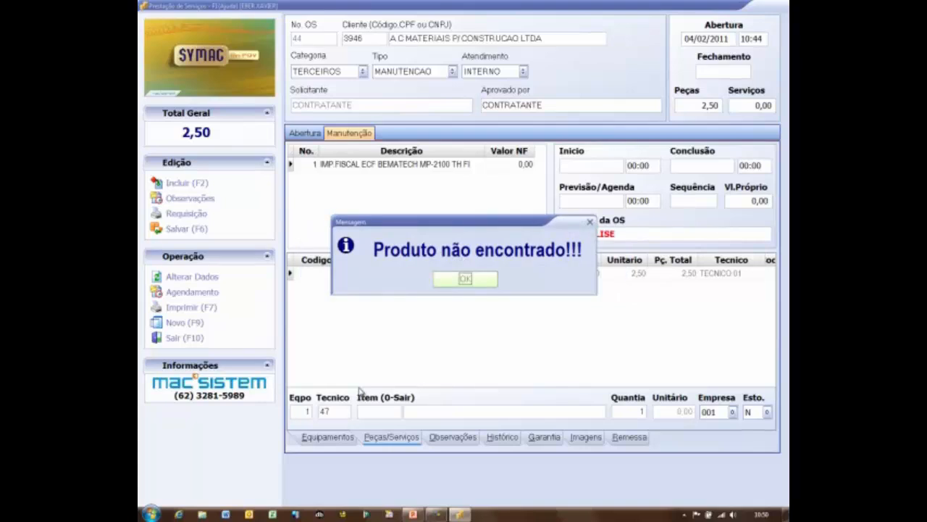
key(Return)
- Search the products for HT and look through the listed service descriptions for the BEMATECH version exchange service
key(Return)
text(HT)
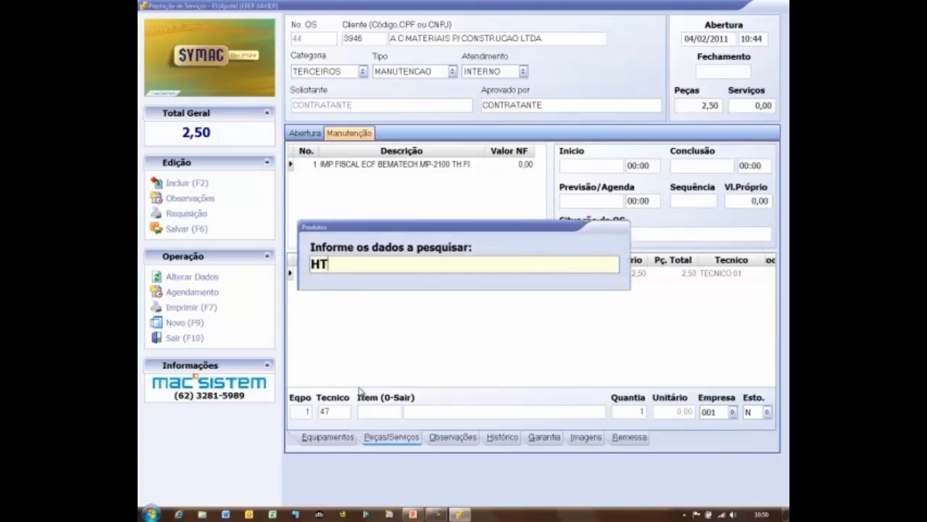
key(Return)
key(Down)
key(Down)
key(Down)
key(Down)
key(Down)
key(Down)
key(Down)
key(Down)
key(Down)
key(Down)
key(Down)
key(Down)
key(Down)
key(Down)
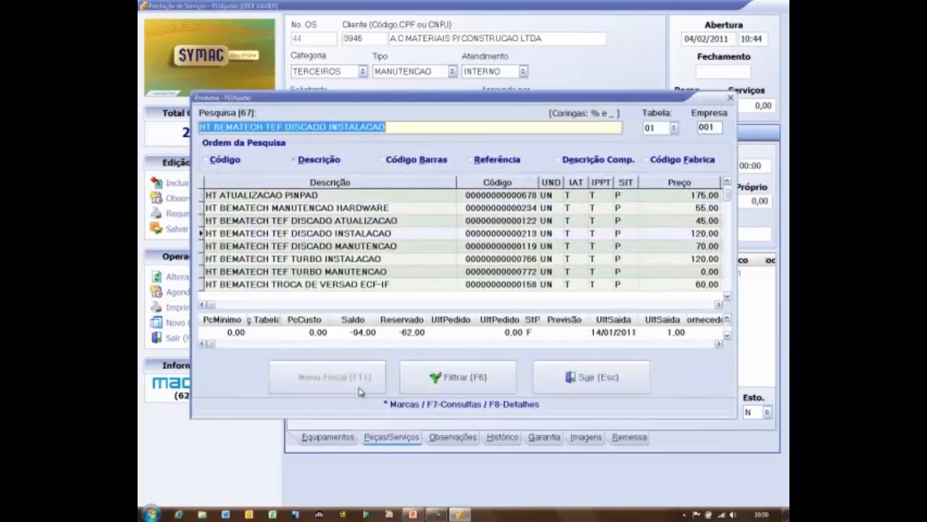
key(Up)
key(Up)
key(Up)
key(Up)
key(Up)
key(Up)
key(Up)
key(Up)
key(Up)
key(Up)
key(Up)
key(Up)
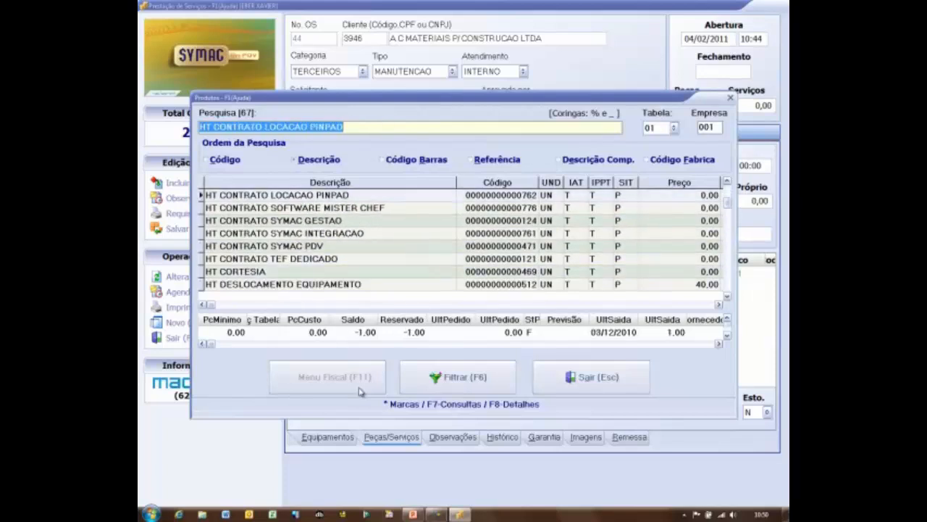
key(Down)
key(Down)
key(Down)
key(Down)
key(Down)
key(Up)
key(Up)
key(Up)
key(Up)
key(Up)
key(Up)
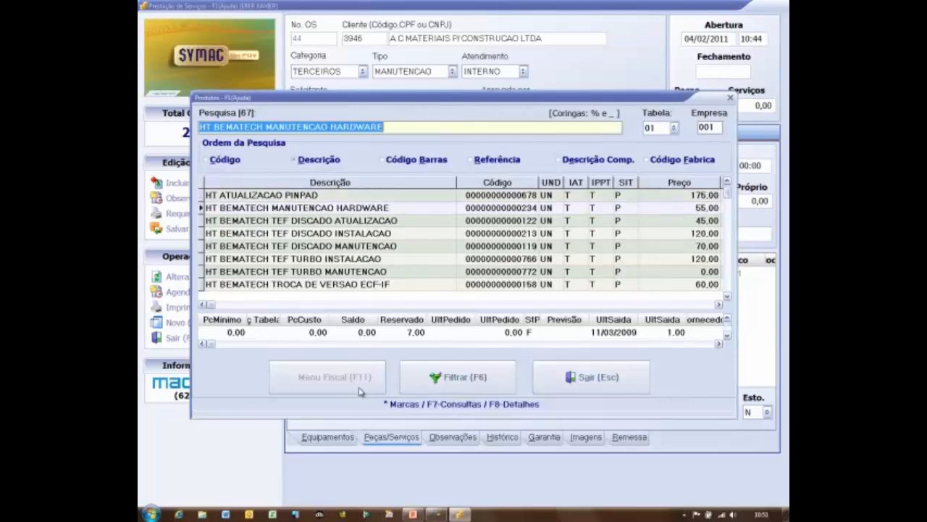
key(Down)
key(Down)
key(Down)
key(Down)
key(Down)
key(Down)
key(Down)
key(Down)
key(Down)
key(Down)
key(Down)
key(Down)
key(Down)
key(Down)
key(Down)
key(Down)
key(Down)
key(Down)
key(Down)
key(Down)
key(Up)
key(Up)
key(Up)
key(Up)
key(Up)
key(Up)
key(Up)
key(Up)
key(Up)
key(Up)
key(Up)
key(Up)
key(Up)
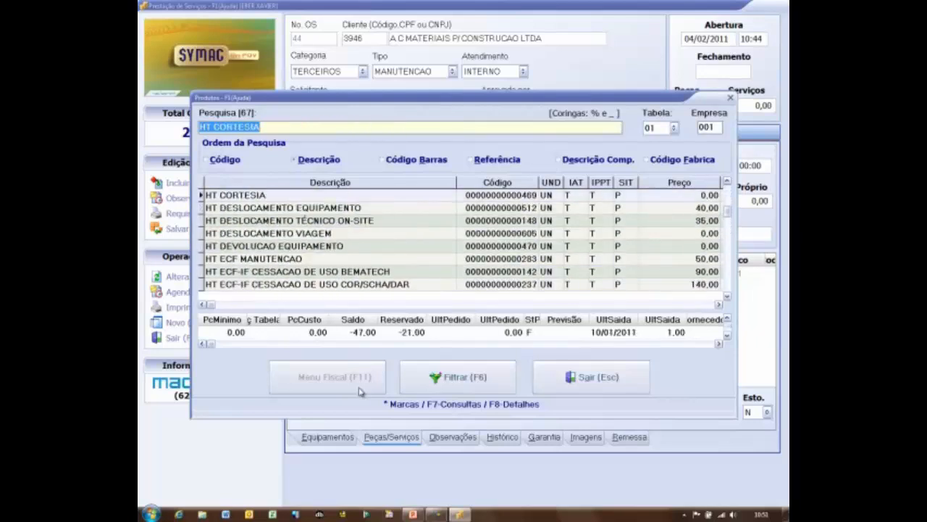
key(Up)
key(Up)
key(Up)
key(Up)
key(Up)
key(Up)
key(Up)
key(Up)
key(Up)
key(Up)
key(Up)
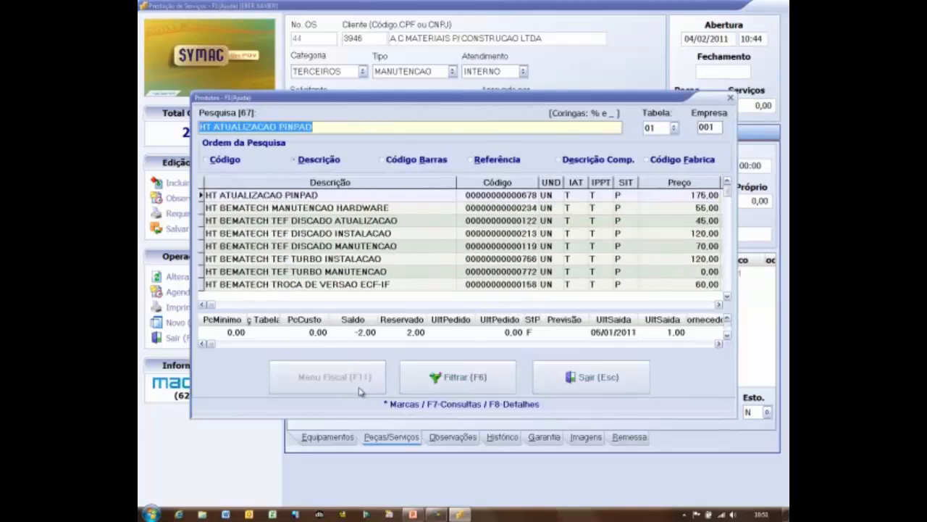
- Search the products by code for 238 and choose HT ECF-IF TROCA VERSAO BEMATECH for the entry
click(210, 161)
text(238)
key(Return)
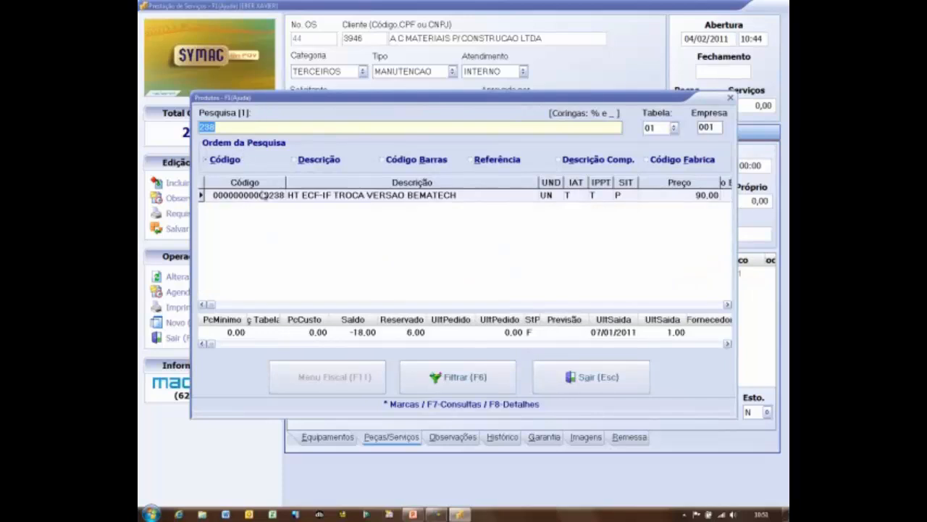
double_click(268, 197)
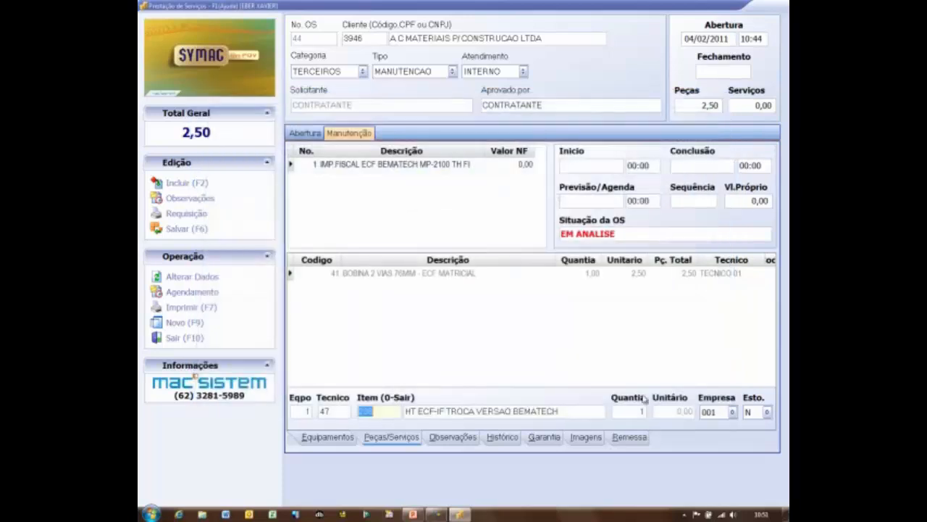
- Keep quantity 1, company 001 and stock option N for the version exchange service, and save the entry
key(Return)
key(Return)
key(Return)
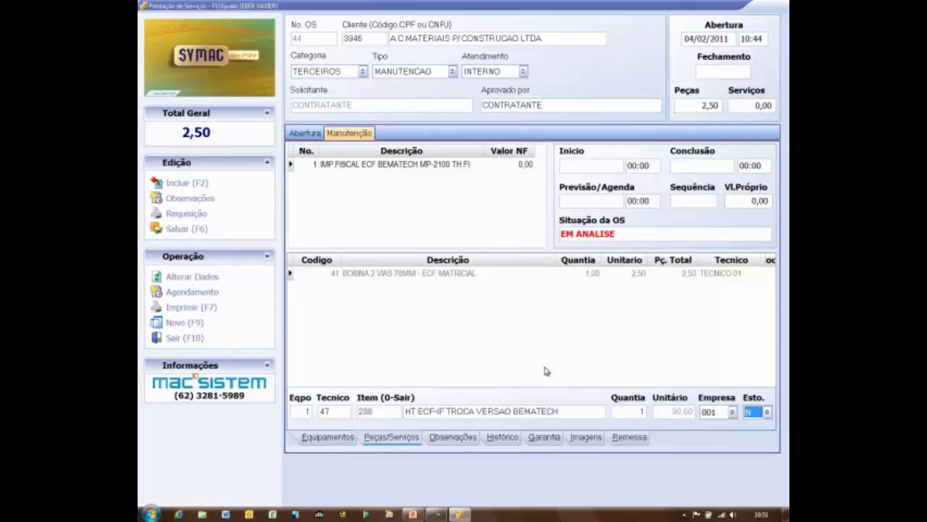
click(195, 231)
- Review the two parts/services entries, comparing their codes, technicians, stock options, companies and equipment serial numbers
click(332, 288)
click(330, 276)
click(329, 289)
click(329, 277)
click(327, 288)
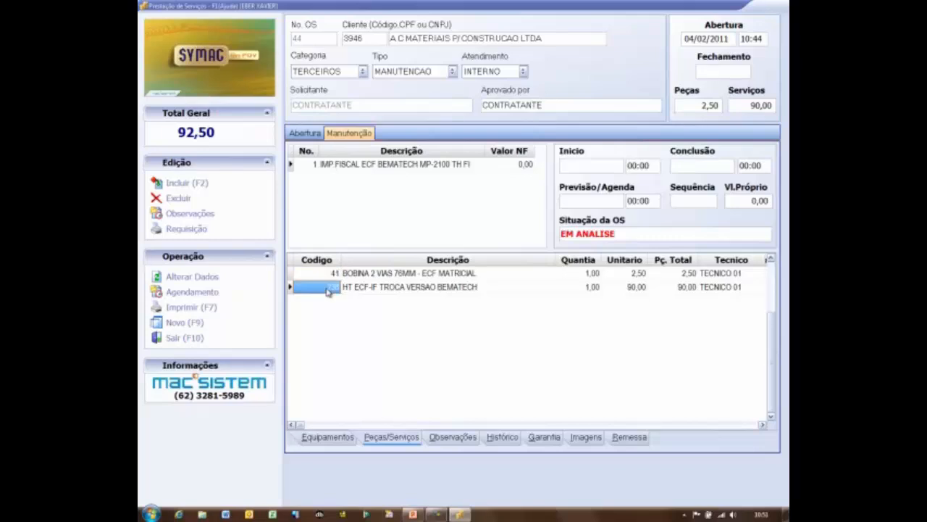
click(732, 288)
click(763, 426)
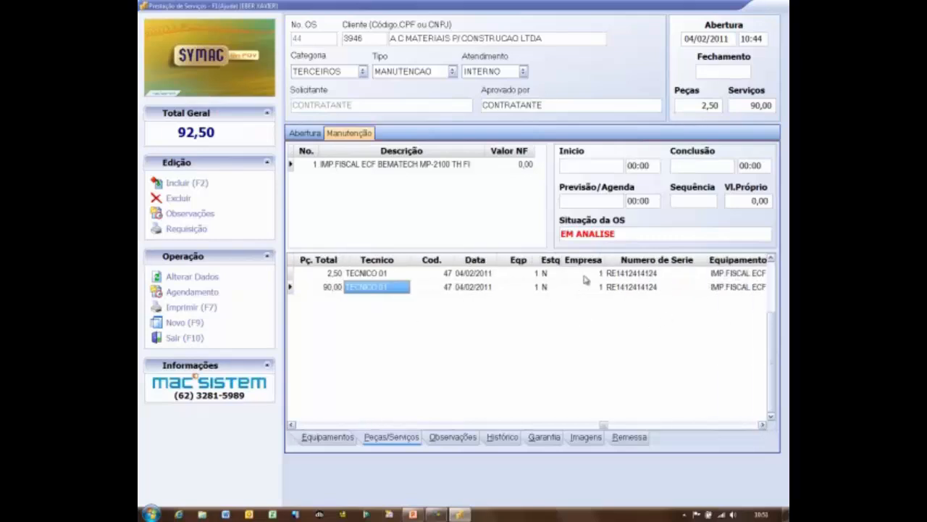
click(551, 273)
click(551, 287)
click(551, 273)
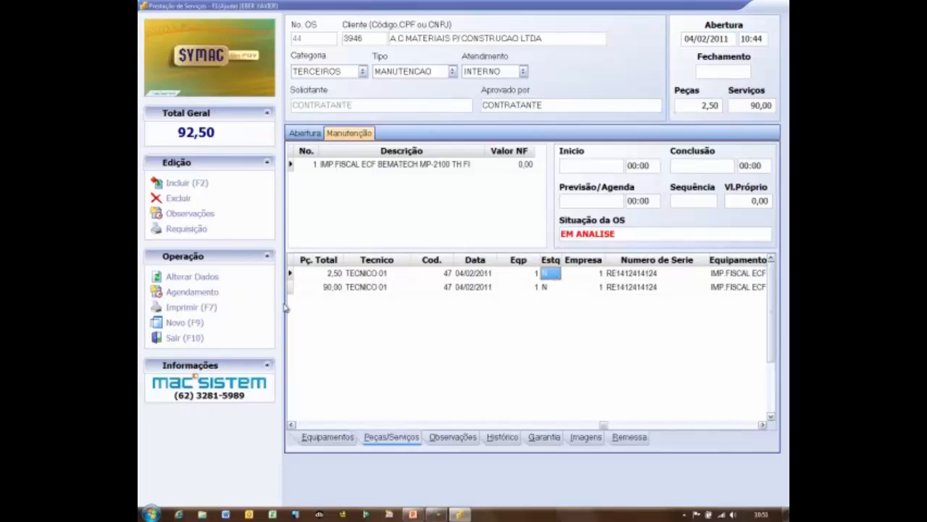
click(292, 426)
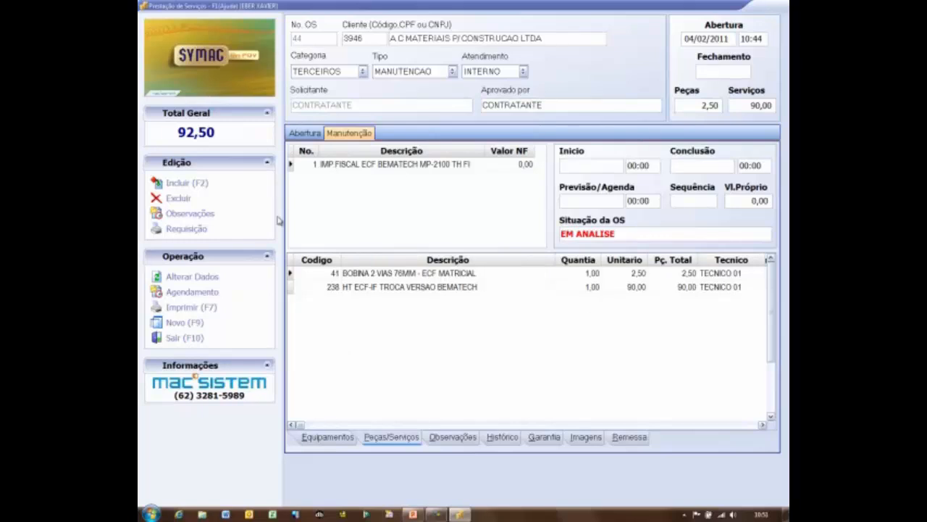
- Return to the equipment data of the MP-2100 TH FI printer and start its service, confirming the start date and time
click(337, 438)
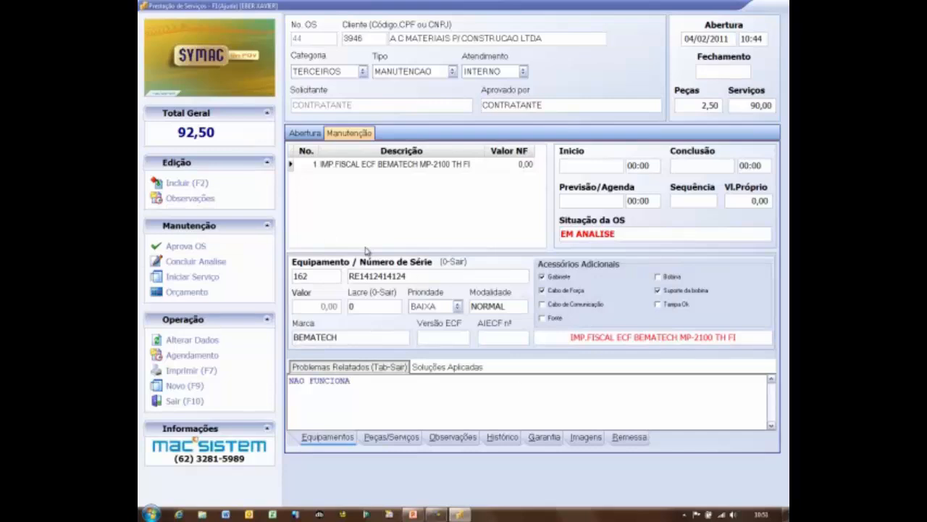
click(187, 283)
click(429, 290)
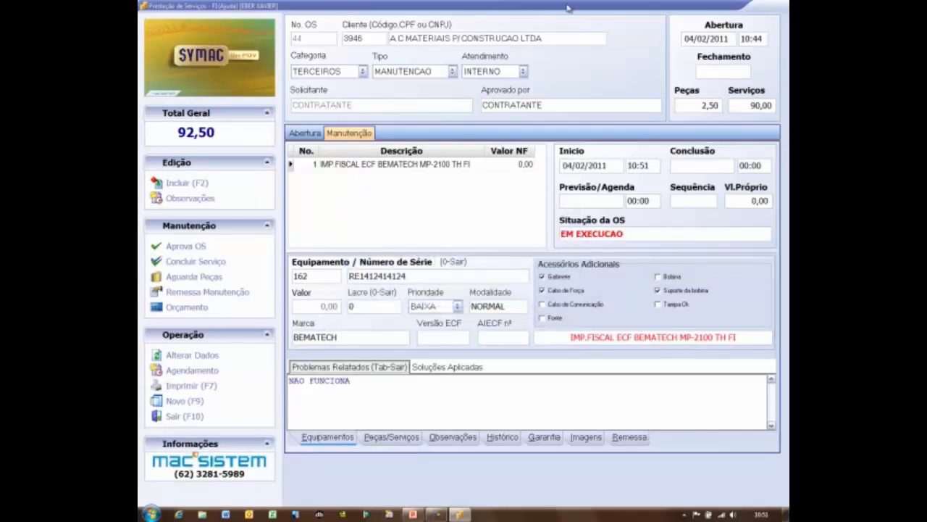
- Confirm a blank observation for the order, and check its observations, images, equipment and opening data with the linked contract
click(189, 205)
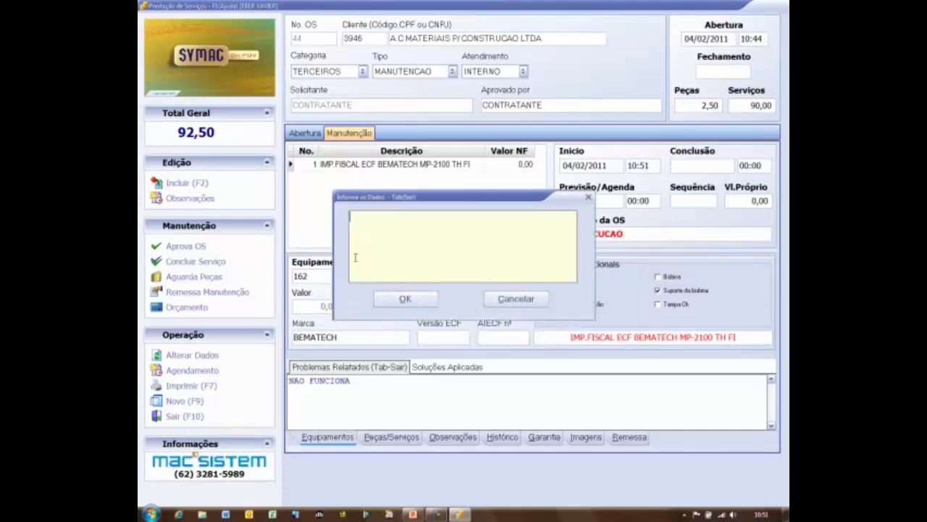
click(407, 302)
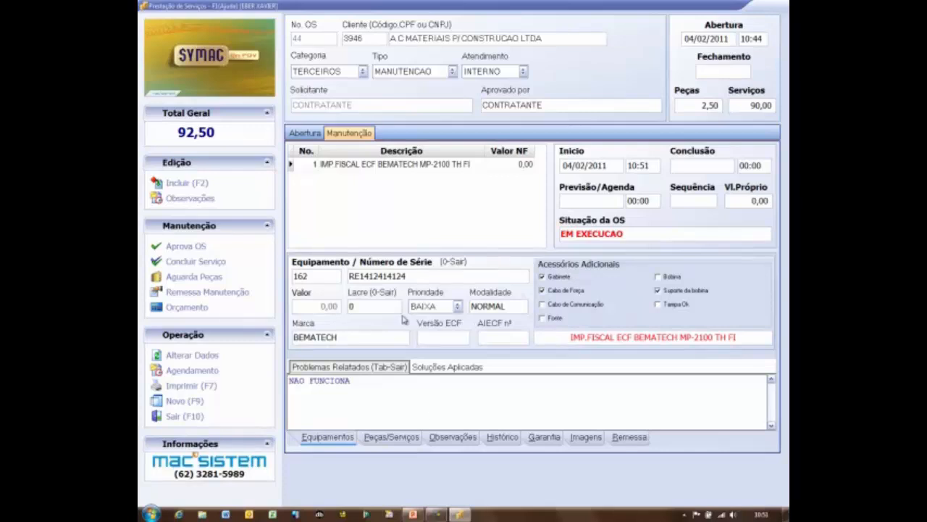
click(450, 439)
click(340, 440)
click(585, 436)
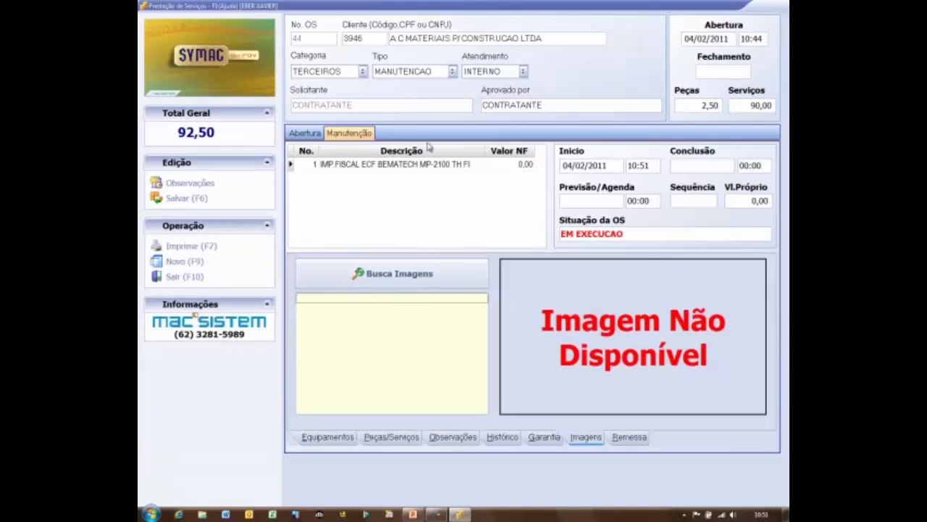
click(326, 439)
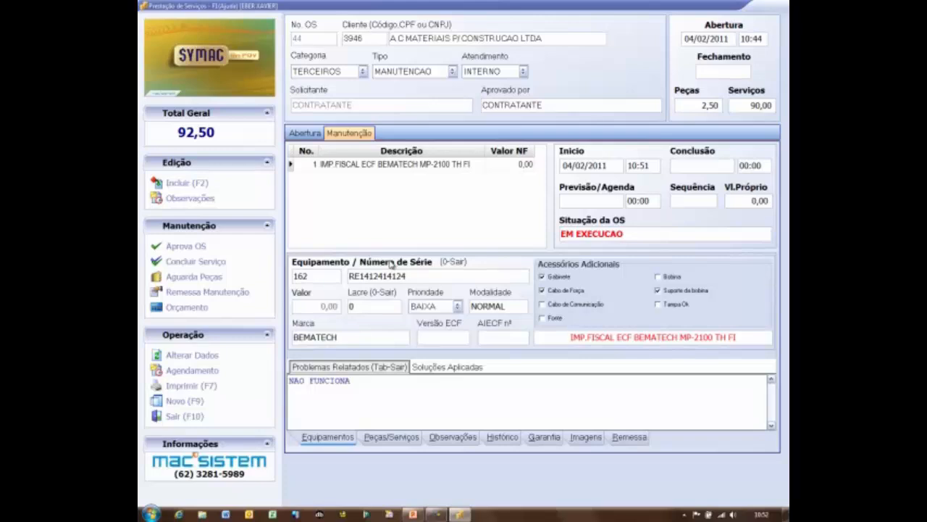
click(313, 135)
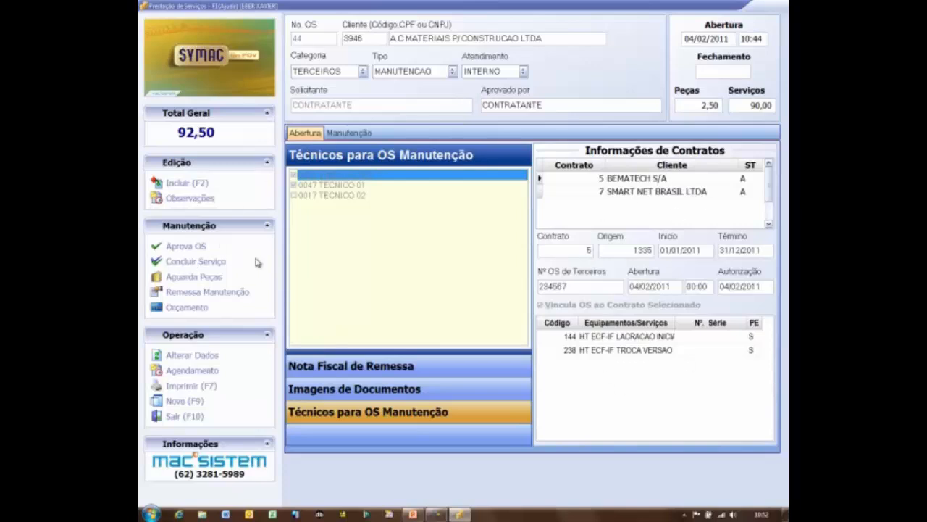
- Conclude the printer's service on 04/02/2011 at 10:52 with the applied solution "Atualizada a Versao"
click(348, 135)
click(209, 262)
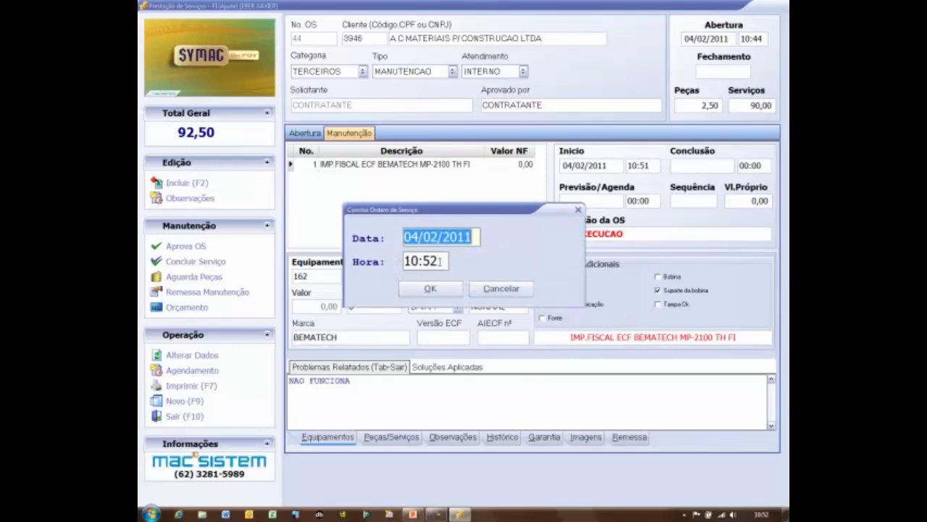
click(429, 289)
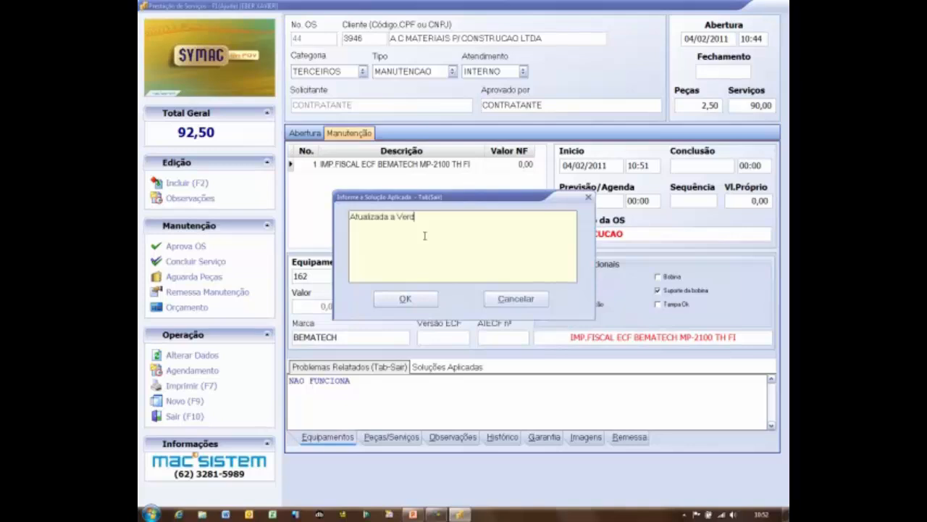
click(401, 298)
click(481, 280)
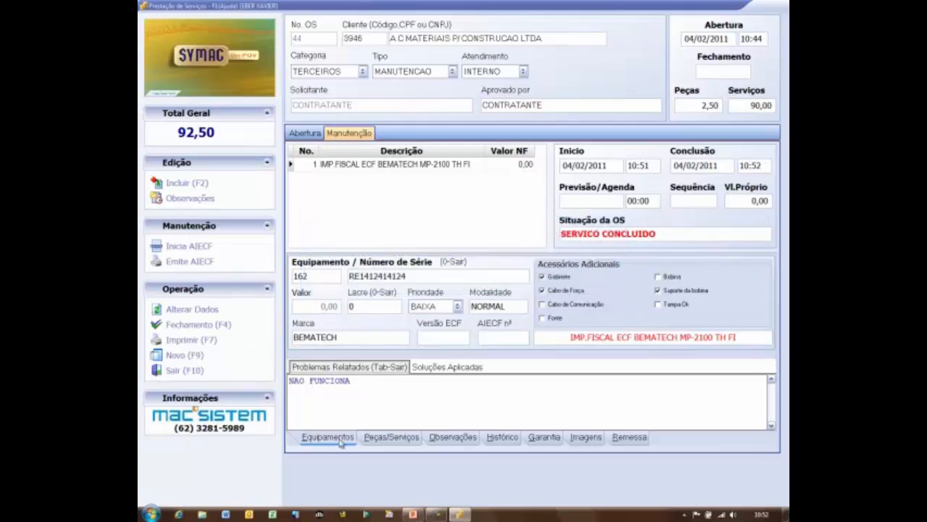
- Check the concluded order's parts/services and the printer's applied solutions, and return to the reported problems
click(389, 439)
click(347, 441)
click(443, 367)
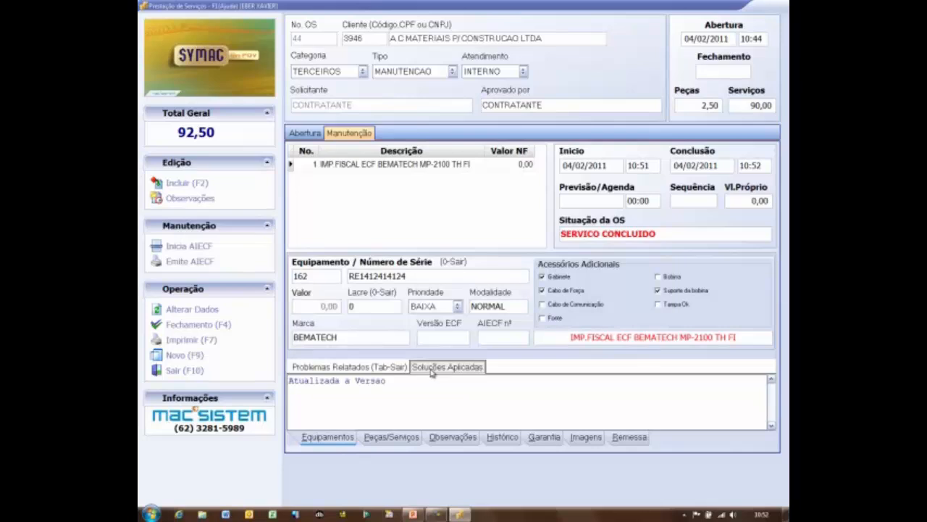
click(338, 368)
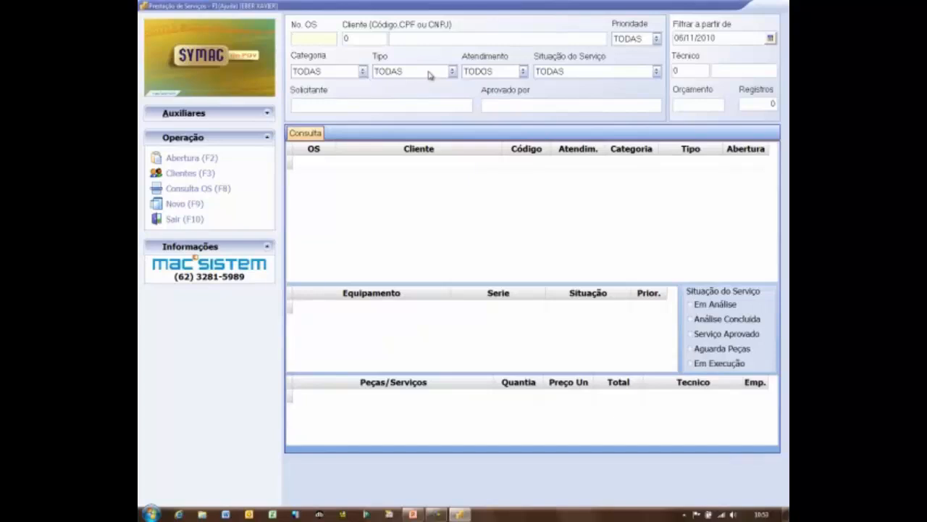
- Query the service orders filtered by the category TERCEIROS
click(362, 71)
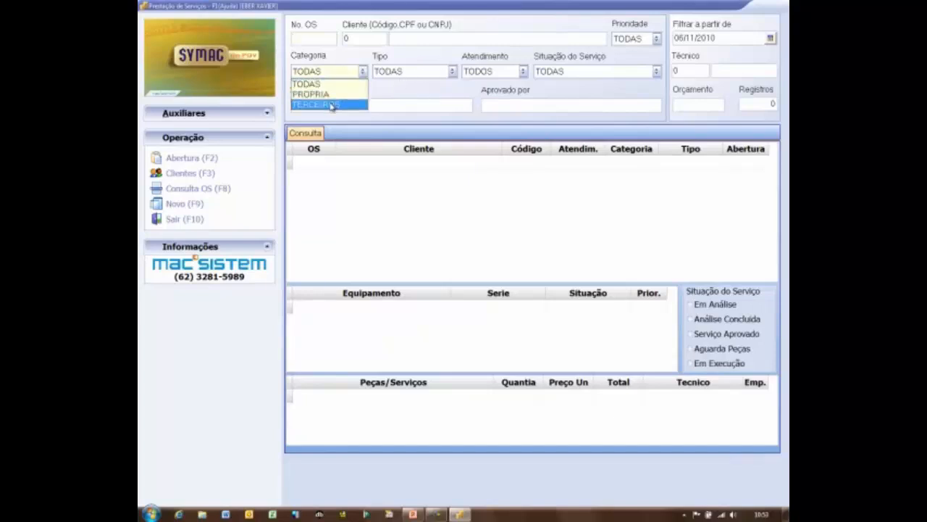
click(331, 104)
click(200, 189)
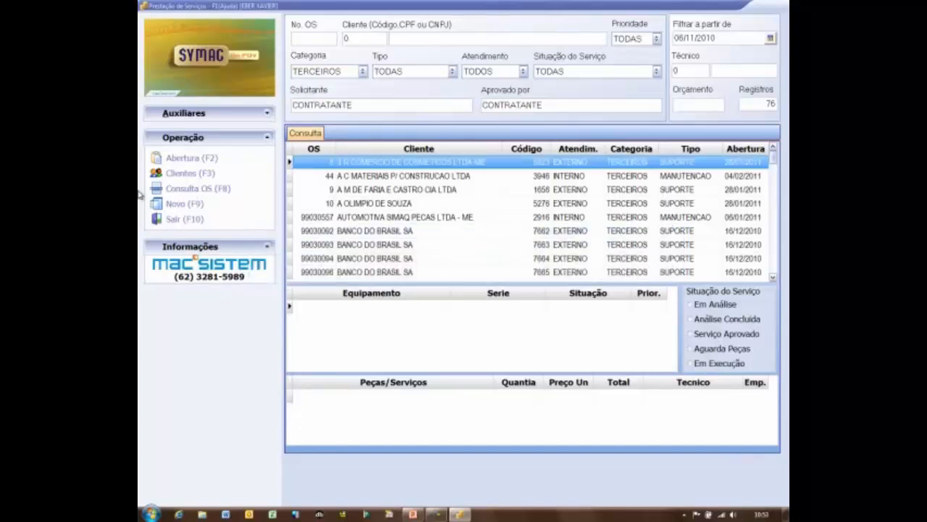
- Select the A C MATERIAIS P/ CONSTRUCAO LTDA order and review its equipment, service status and parts/services
click(319, 178)
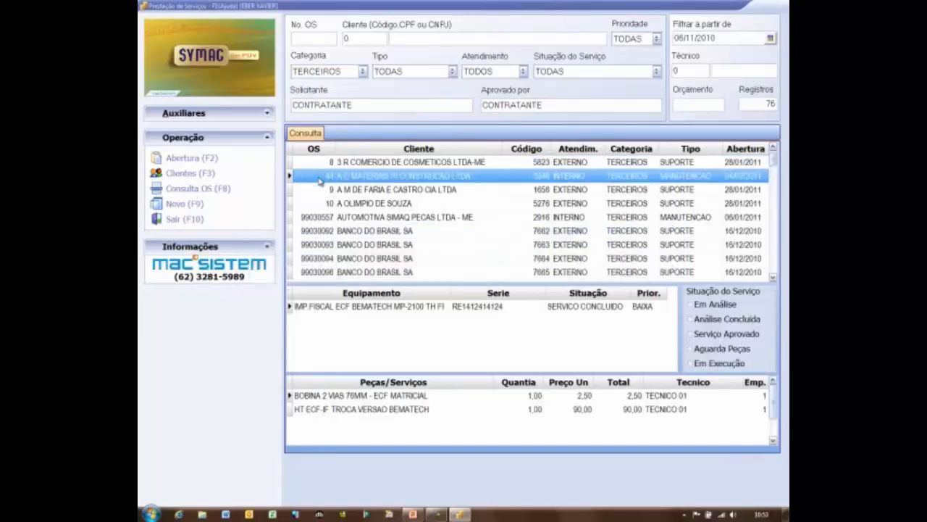
click(374, 310)
click(372, 401)
click(375, 410)
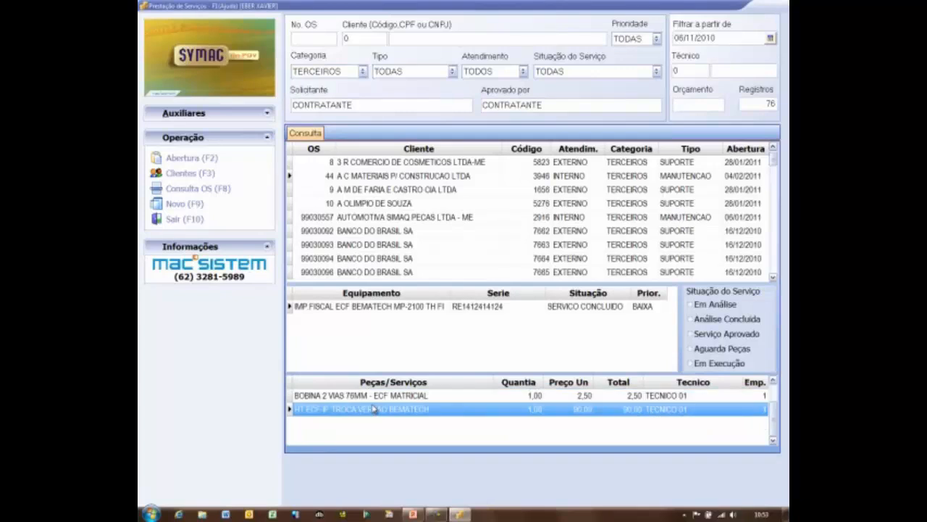
click(352, 306)
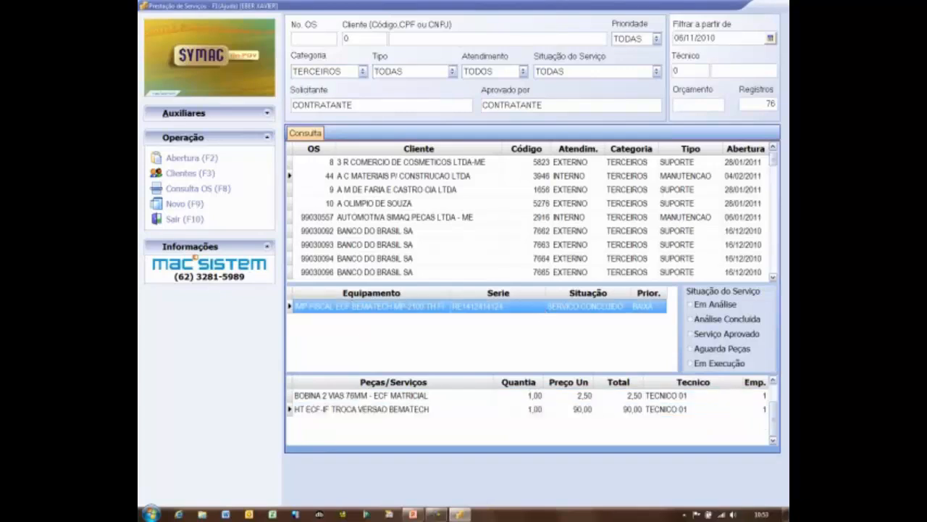
- Open the A C MATERIAIS P/ CONSTRUCAO LTDA order and begin its closing with occurrence 21, ATENDIDA COM SUCESSO
double_click(316, 179)
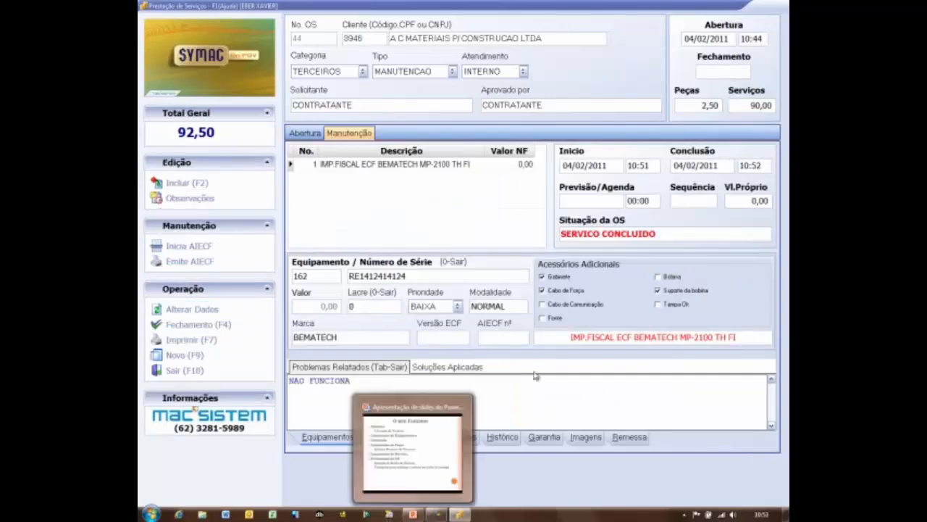
click(188, 326)
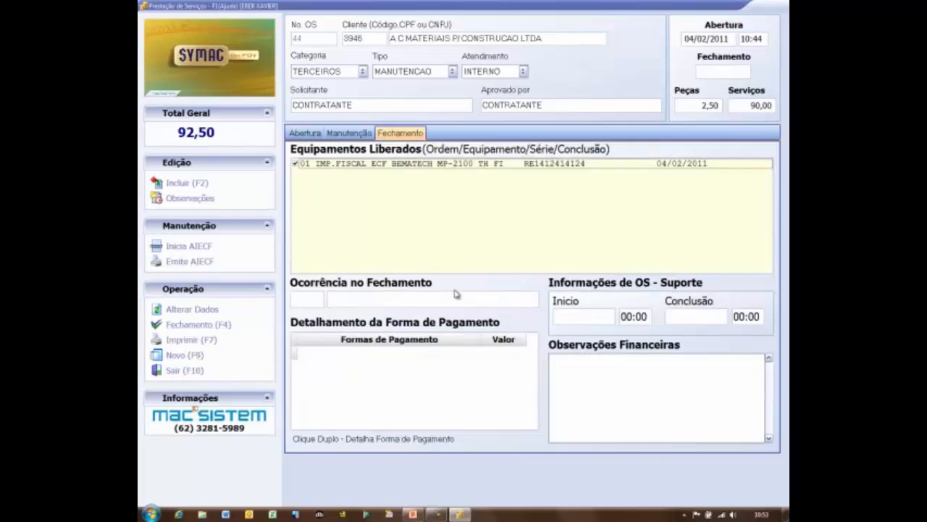
key(Tab)
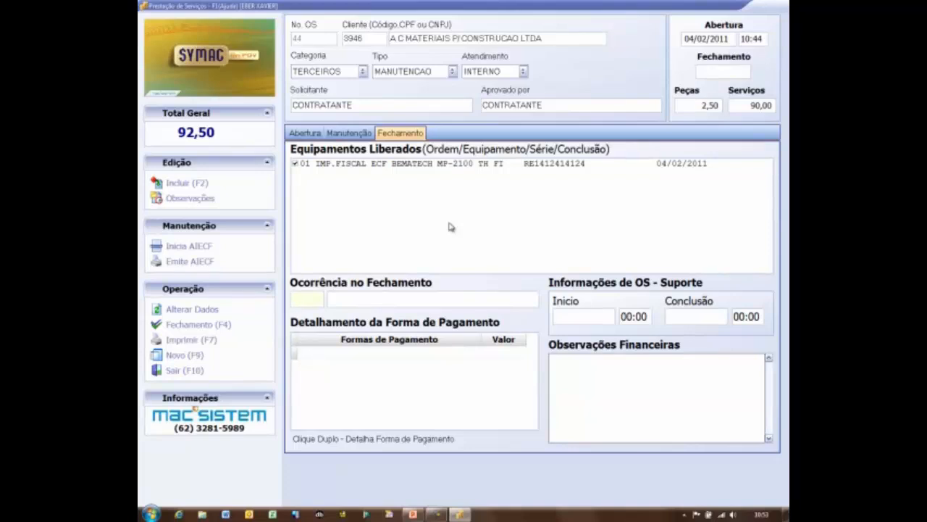
key(Return)
key(Down)
key(Down)
key(Return)
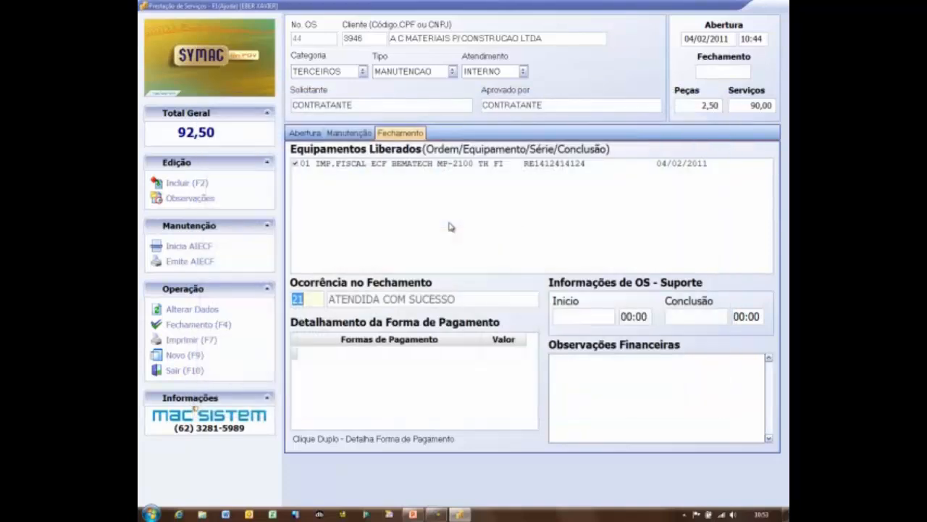
key(Return)
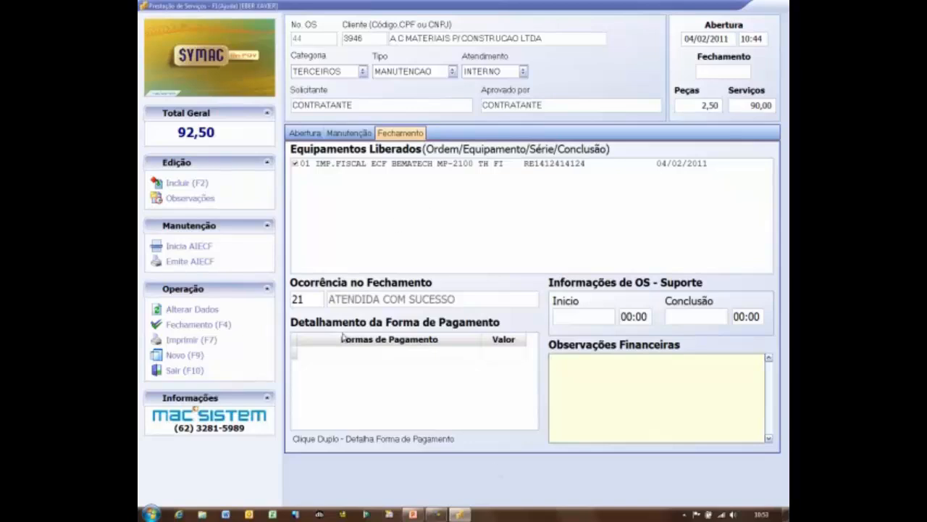
- Complete the closing of the A C MATERIAIS P/ CONSTRUCAO LTDA order and review its Recibo de Entrega through to the signature area
click(203, 327)
click(205, 336)
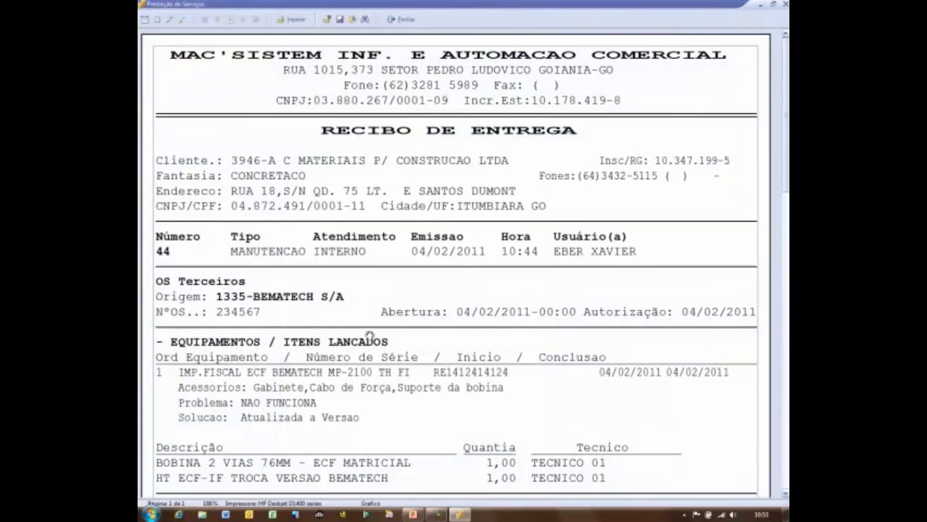
scroll(267, 344, down, 1)
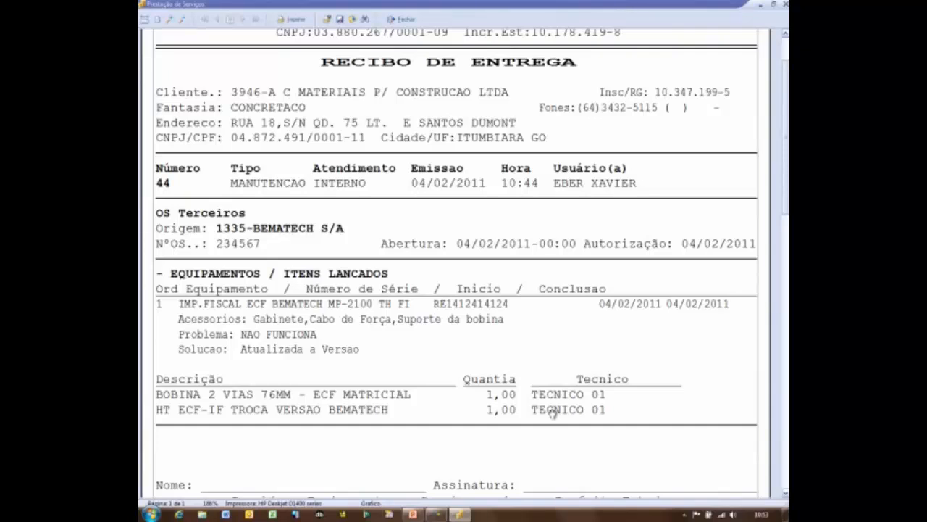
scroll(355, 420, down, 1)
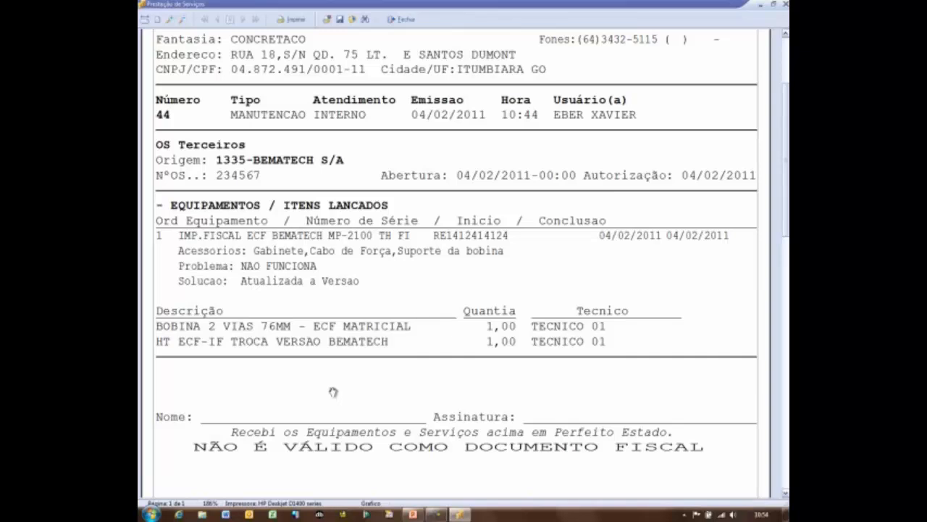
scroll(352, 381, down, 10)
scroll(347, 381, down, 5)
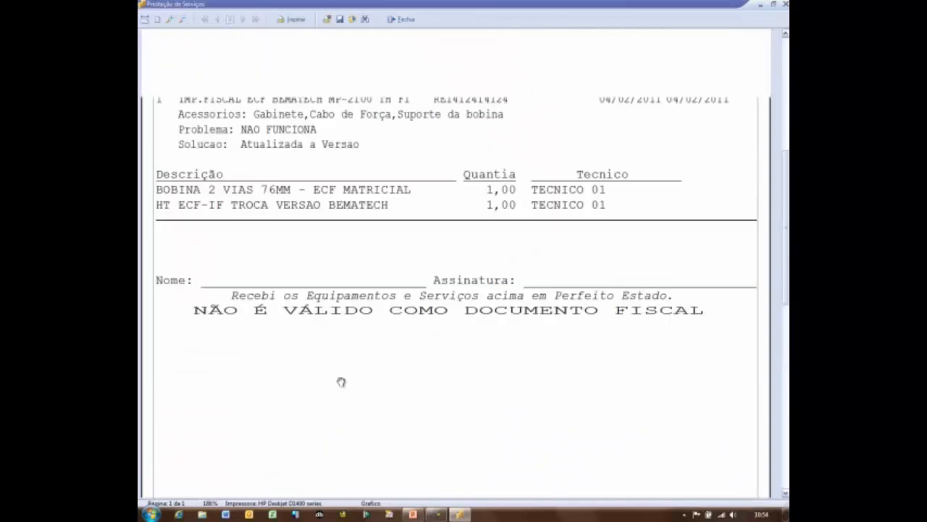
scroll(342, 381, up, 4)
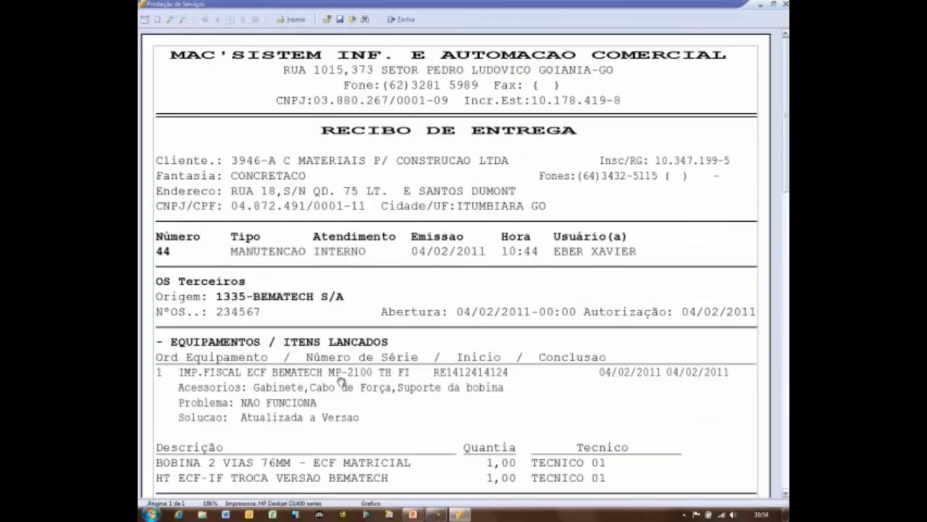
click(410, 25)
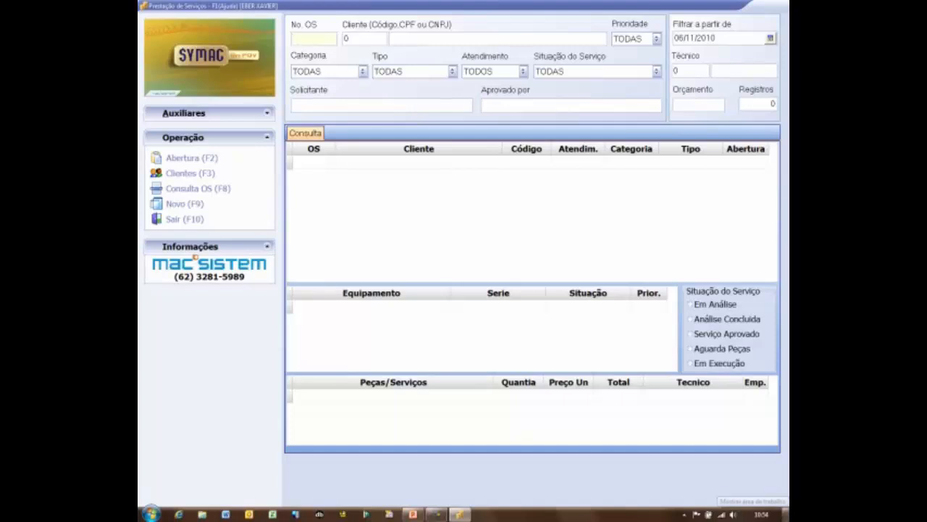
- Switch to SyMac Gestão through the SYMAC shortcut in the Desenvolvimento folder and log in with the user code, company 001 and account password
click(786, 513)
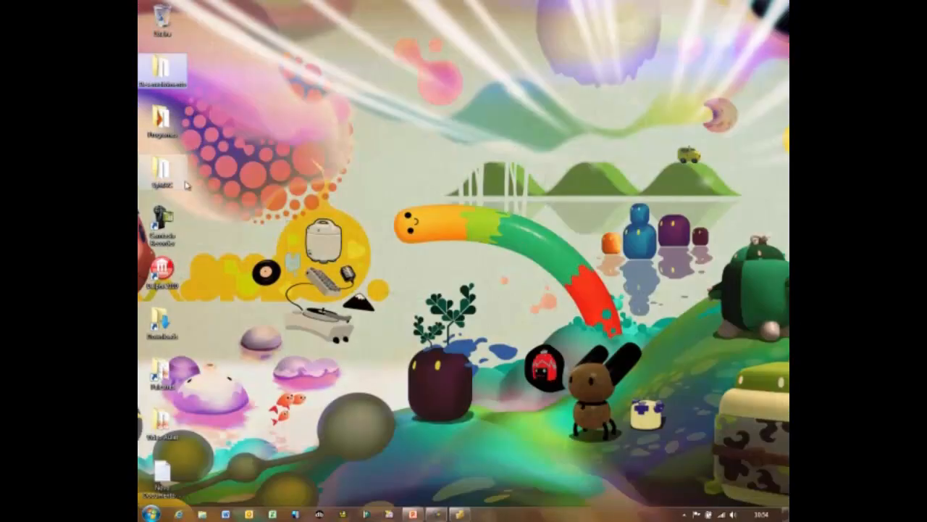
double_click(158, 80)
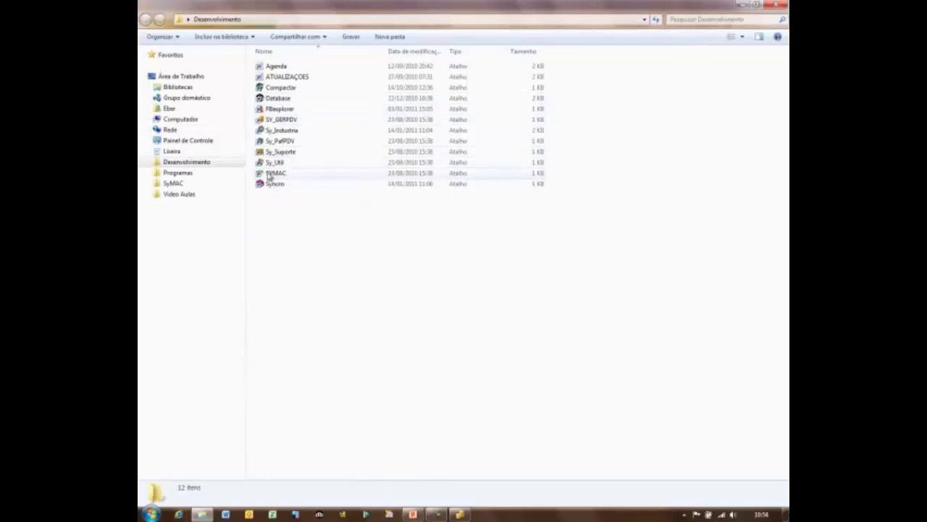
click(271, 173)
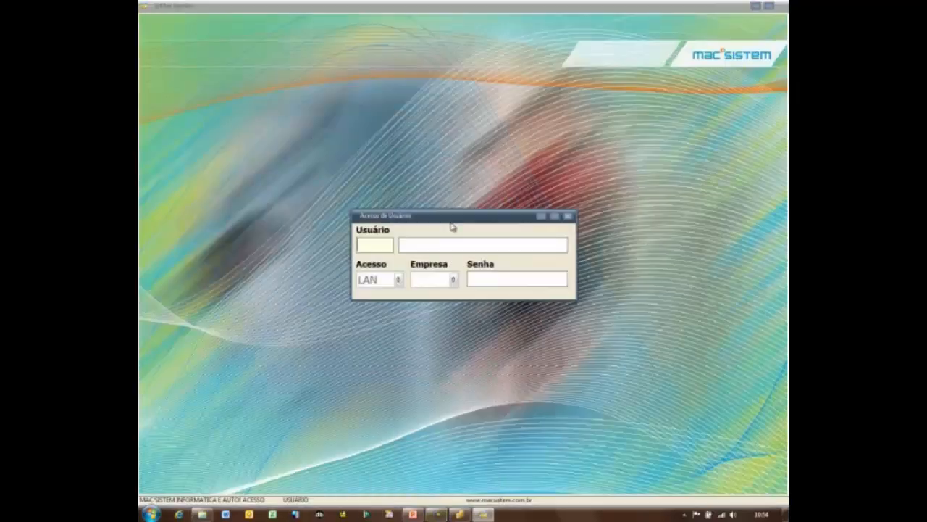
text(1)
key(Return)
key(Return)
text(*****)
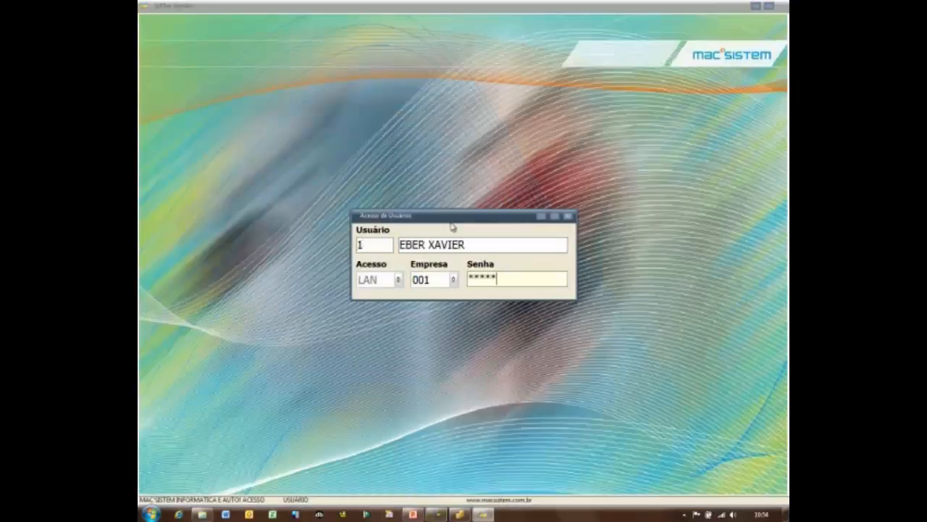
key(Return)
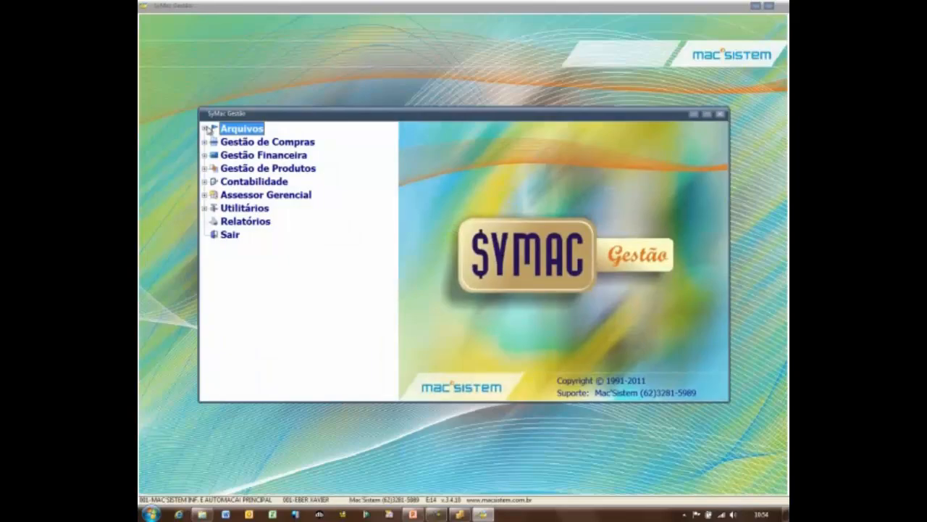
- Open the company's record under Arquivos, Básicos, Empresas and bring up its Parâmetros para Frente de Caixa - 02
click(205, 128)
double_click(232, 207)
double_click(281, 274)
click(351, 378)
click(589, 102)
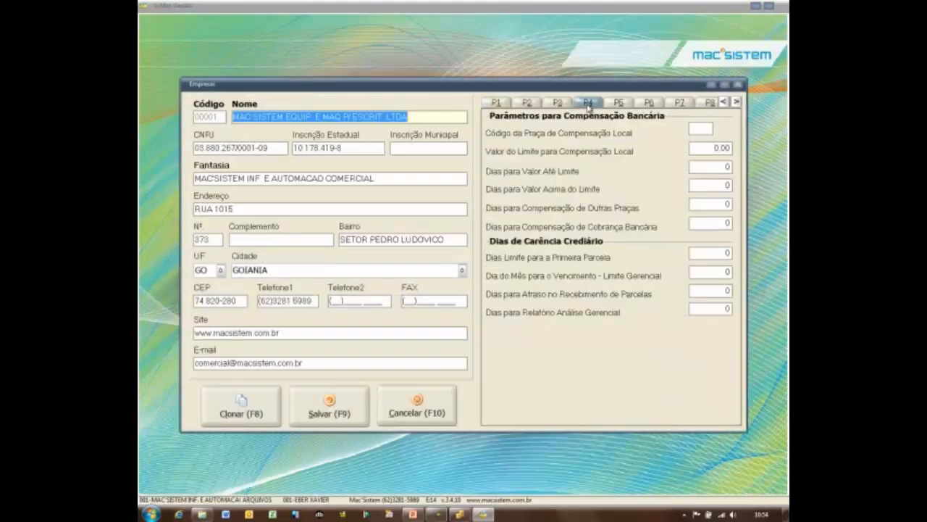
click(618, 102)
click(649, 102)
click(680, 102)
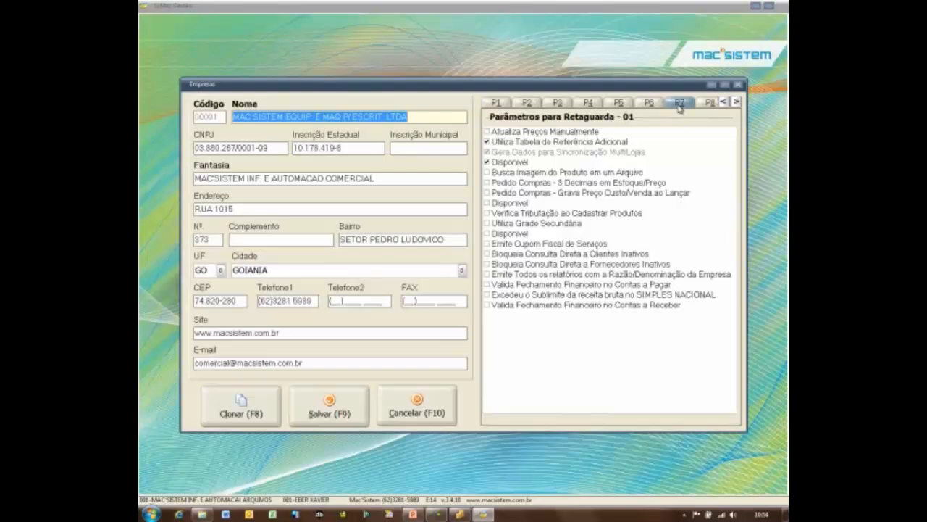
click(706, 103)
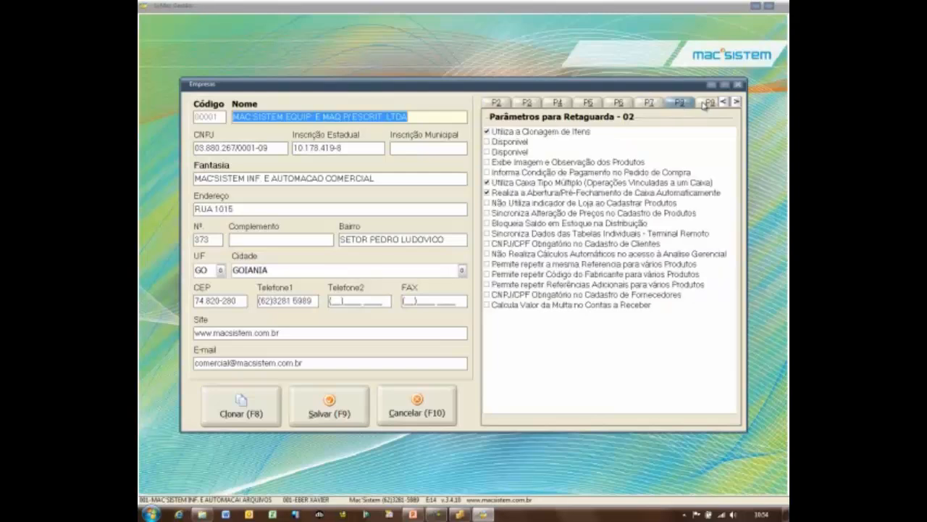
click(709, 103)
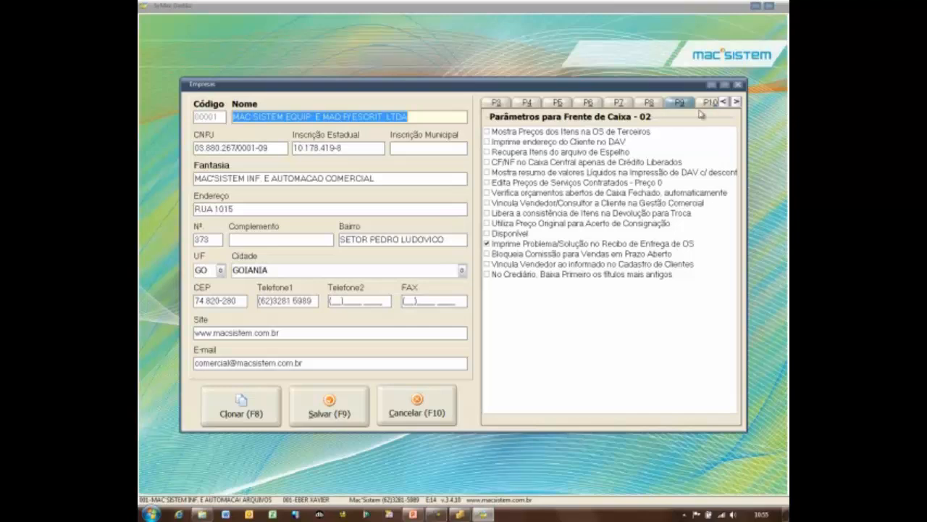
- Enable Mostra Preços dos Itens na OS de Terceiros, save the company record, and close SyMac Gestão and the Desenvolvimento folder
click(489, 133)
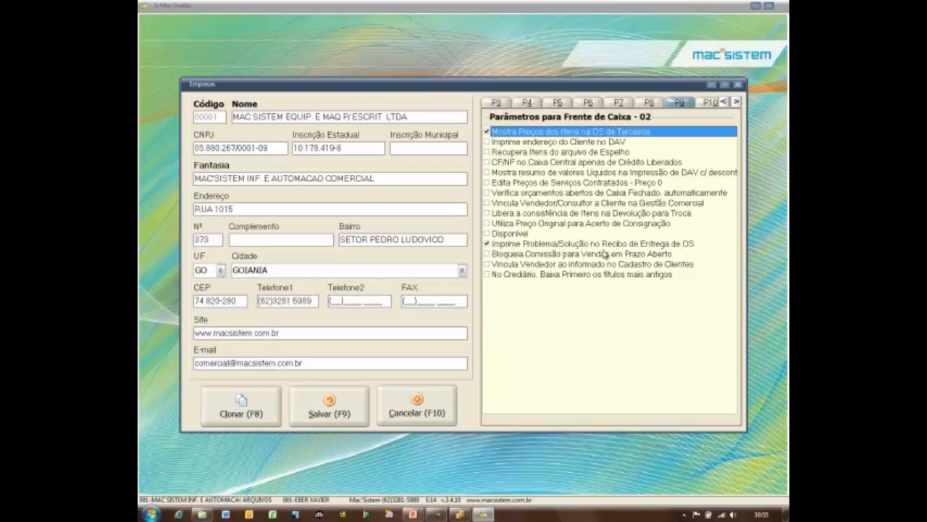
click(330, 409)
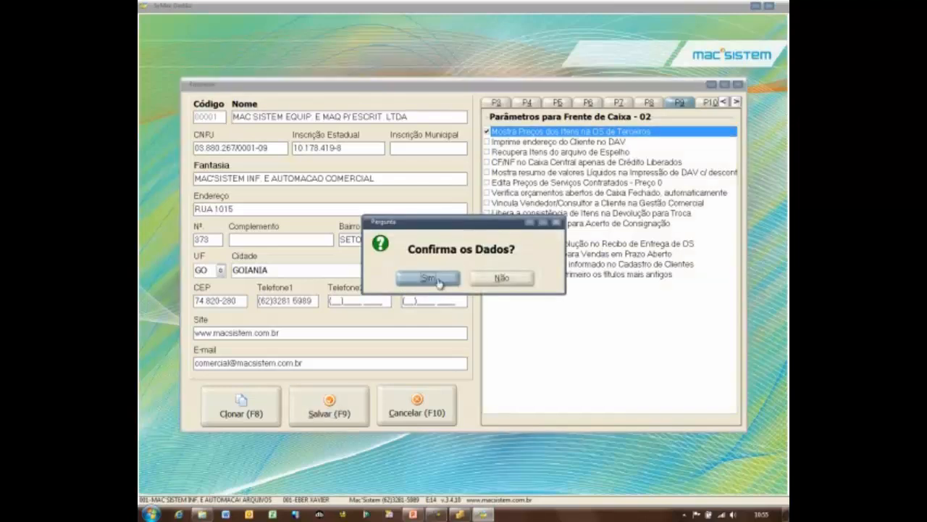
click(429, 278)
click(652, 379)
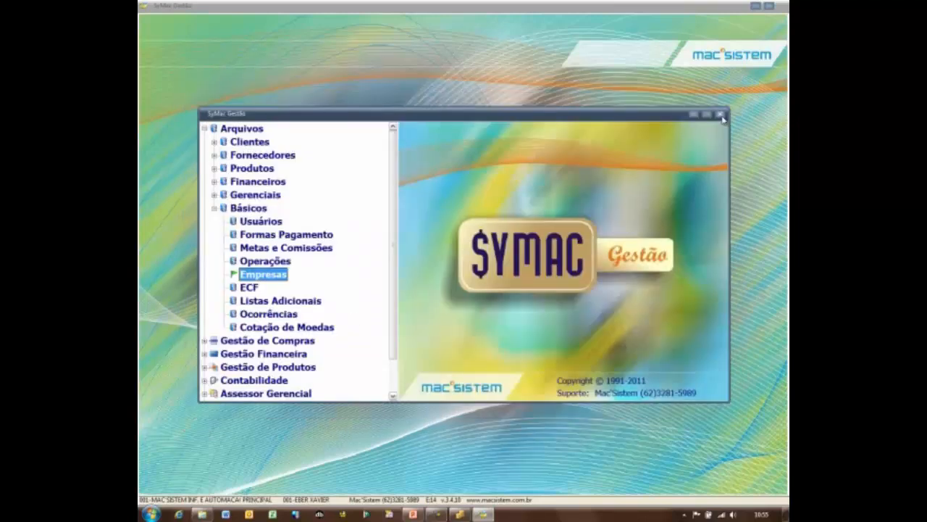
click(720, 114)
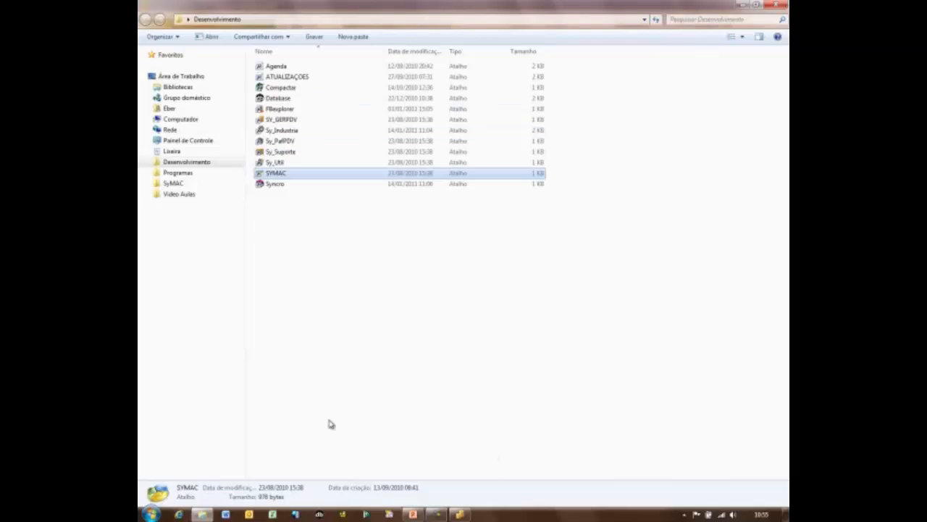
click(783, 6)
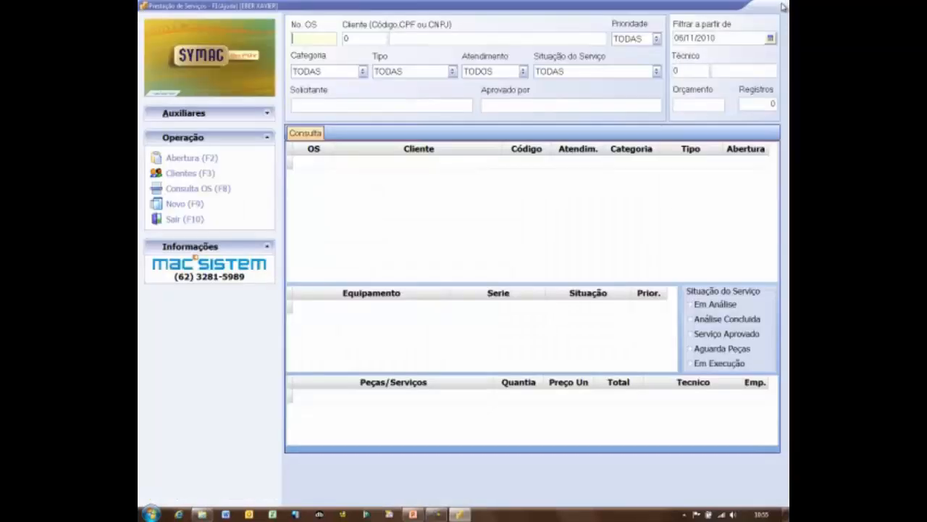
- Leave the service orders screen and log back in to SyMac GerPDV with the user code, company 001 and account password
click(180, 221)
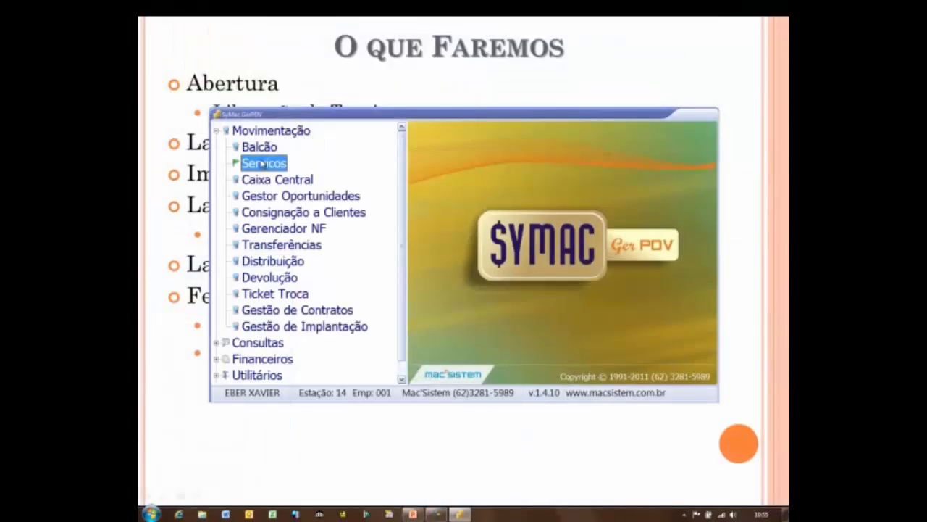
double_click(263, 164)
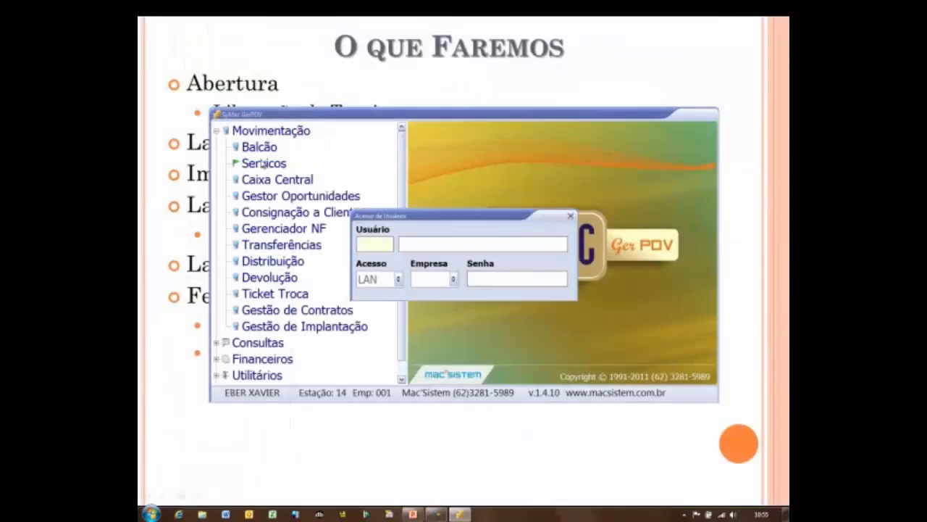
text(1)
key(Return)
key(Return)
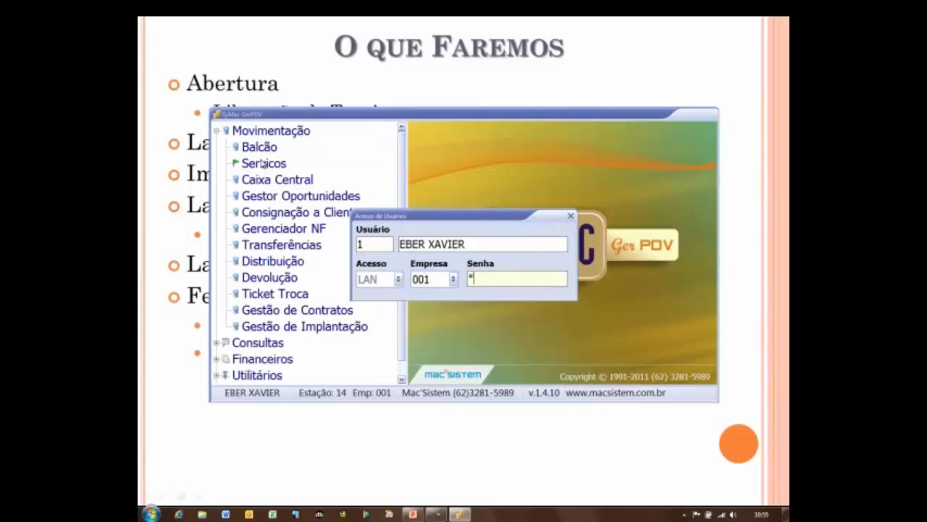
key(Return)
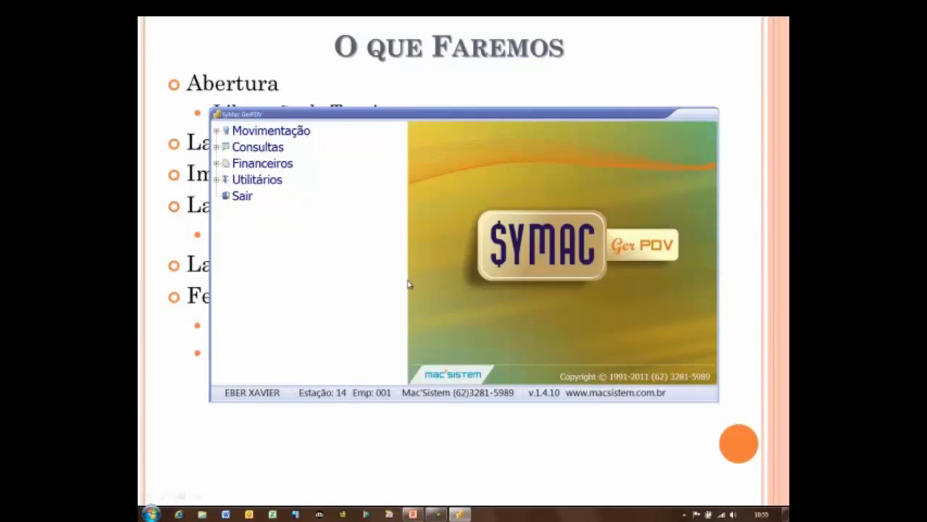
- Reopen the Serviços module under Movimentação
click(218, 131)
click(263, 164)
double_click(263, 165)
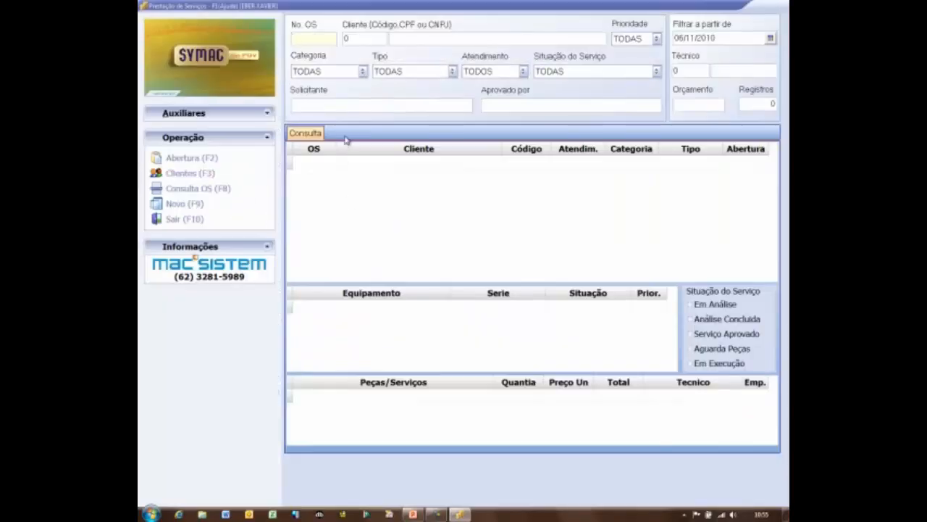
click(182, 159)
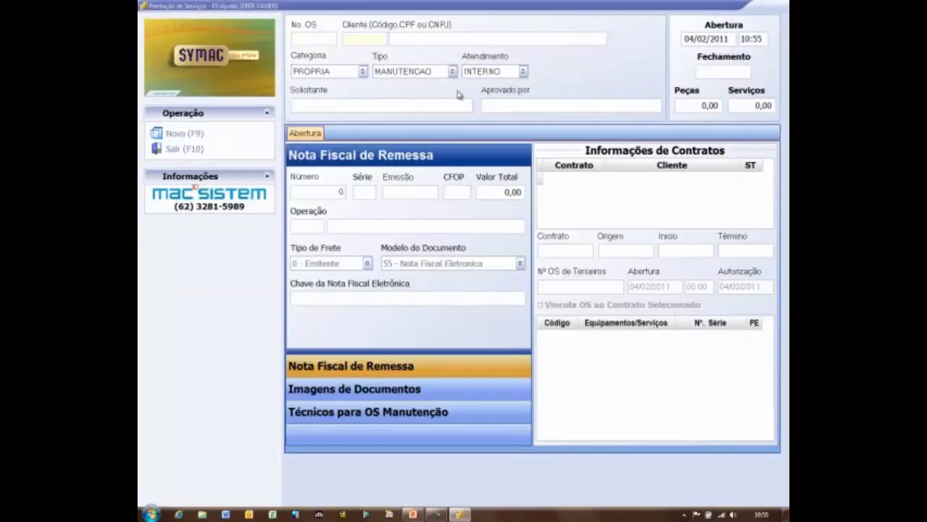
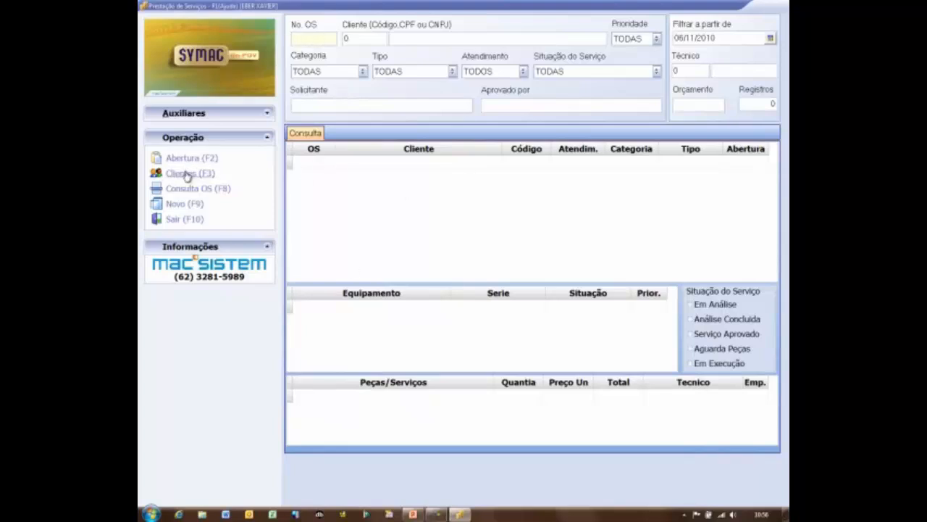
click(181, 158)
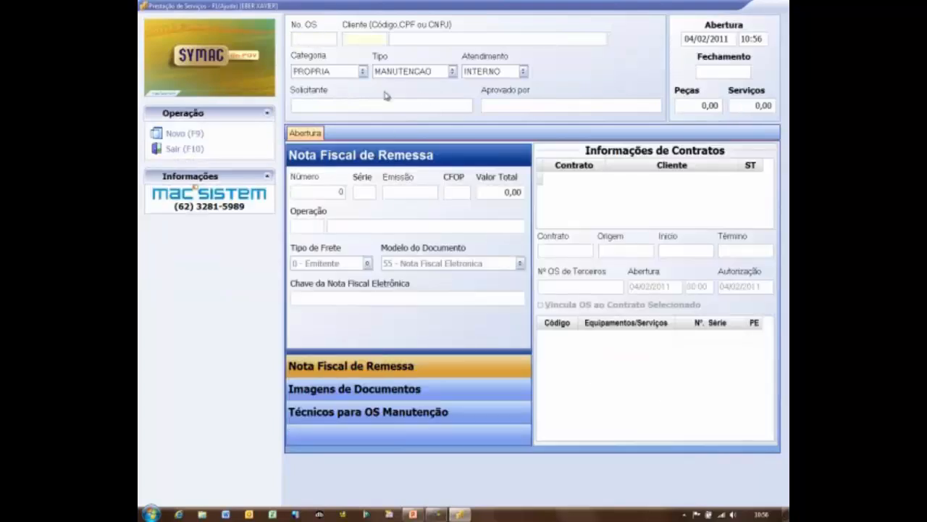
key(Return)
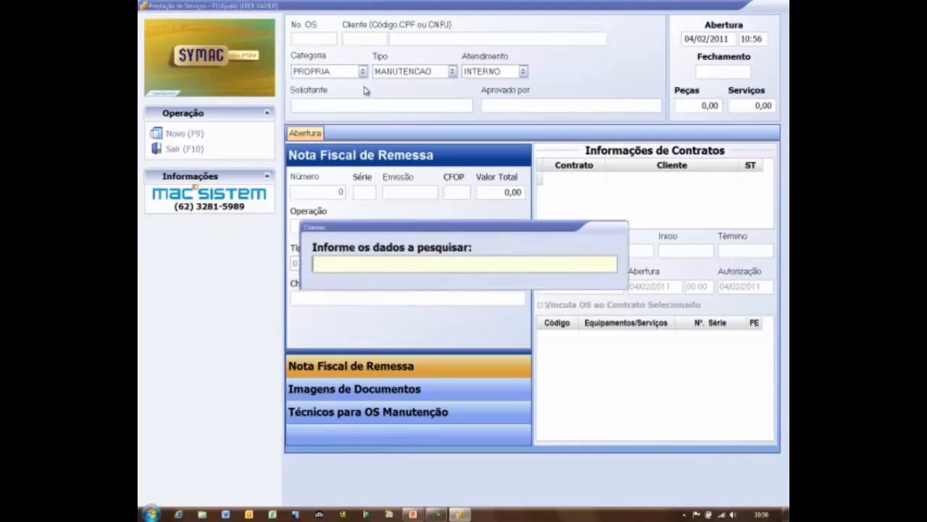
key(Return)
key(Down)
key(Down)
key(Down)
key(Down)
key(Down)
key(Down)
key(Down)
key(Down)
key(Down)
key(Down)
key(Down)
key(Down)
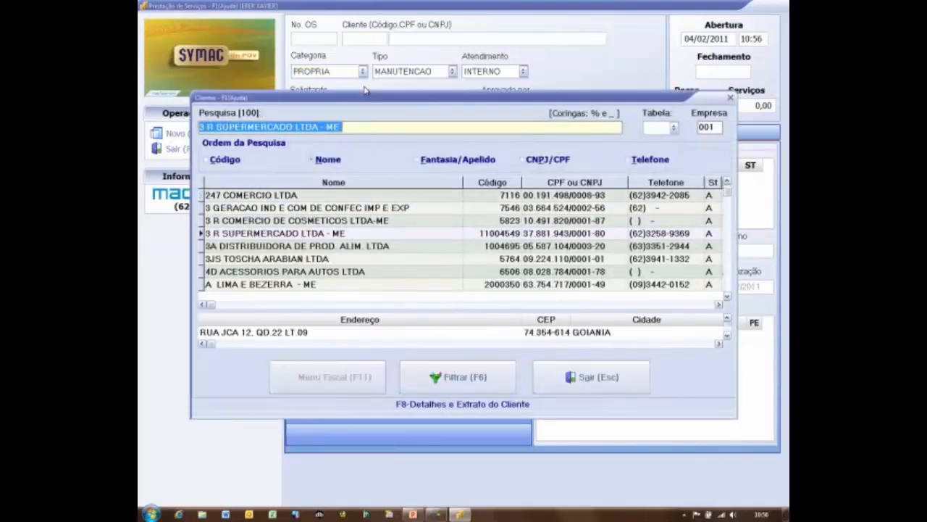
key(Up)
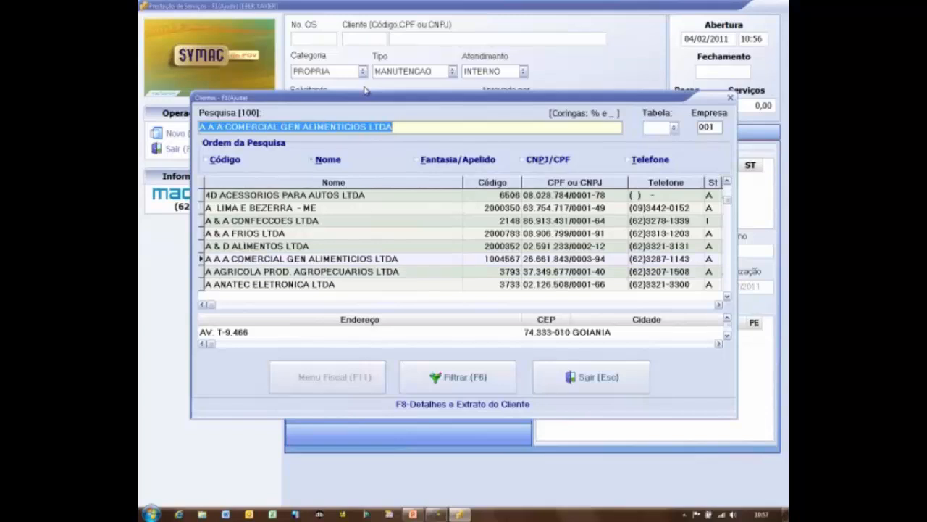
key(Return)
key(alt+Down)
key(Down)
key(Return)
key(Return)
key(Return)
key(Return)
key(Return)
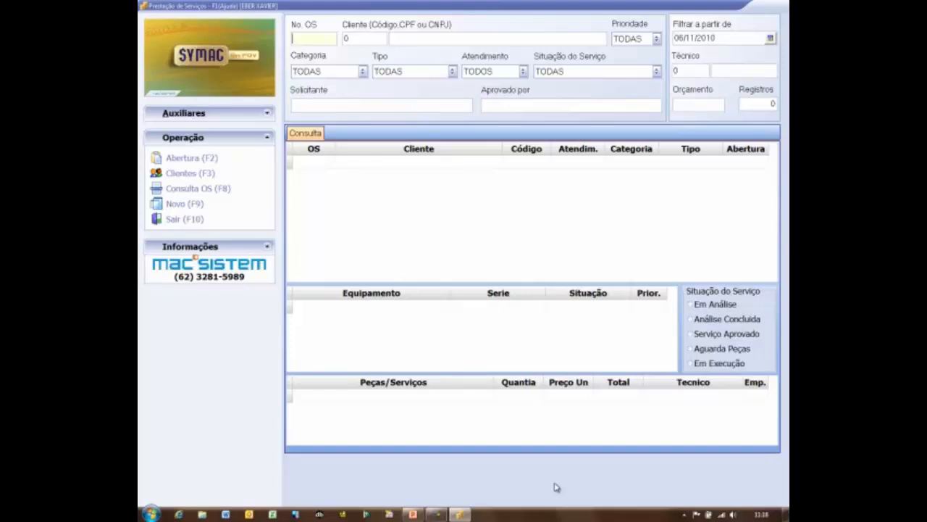
- Open a new service order for the contract customer 3 GERACAO IND E COM DE CONFEC IMP E EXP using its customer code
click(197, 161)
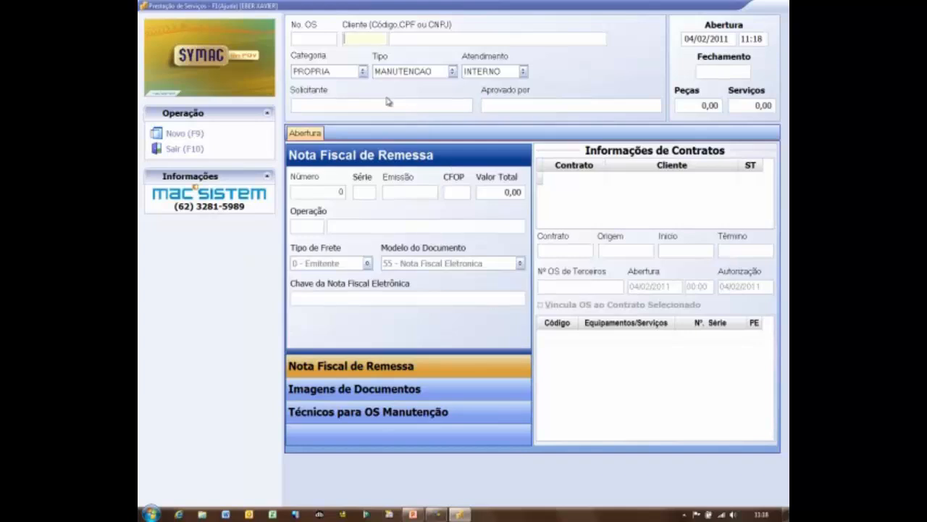
text(7546)
key(Tab)
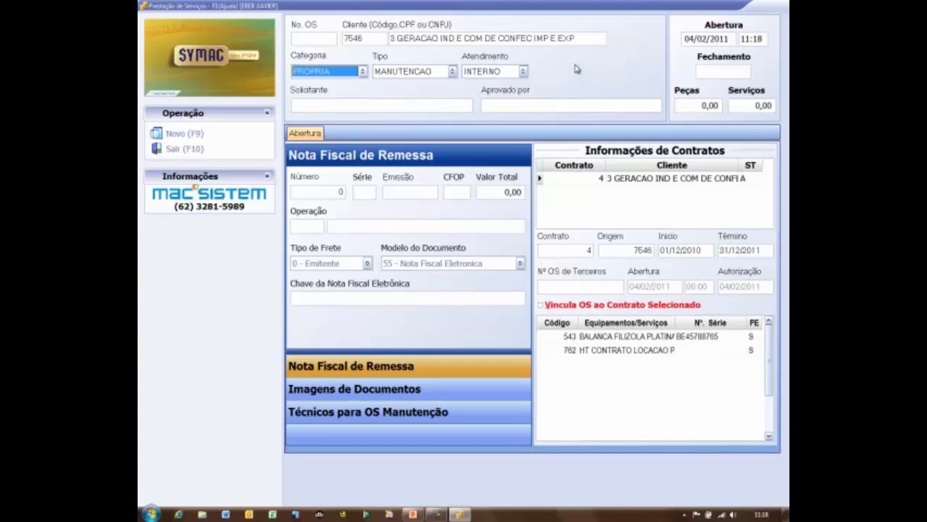
- Keep category PROPRIA, type MANUTENCAO and attendance INTERNO, and enter the requester's and approver's names
key(Tab)
key(Tab)
key(Tab)
text(B)
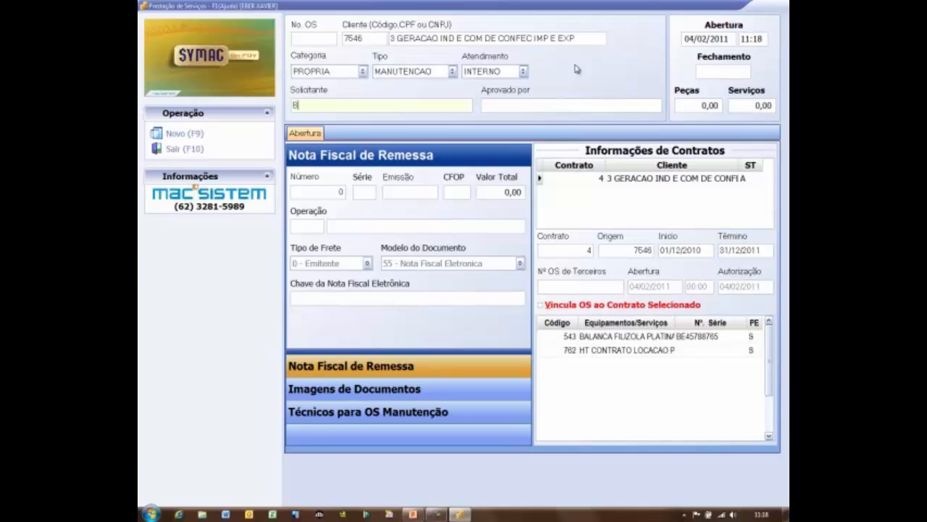
text(BER)
key(Tab)
text(EBER)
key(Tab)
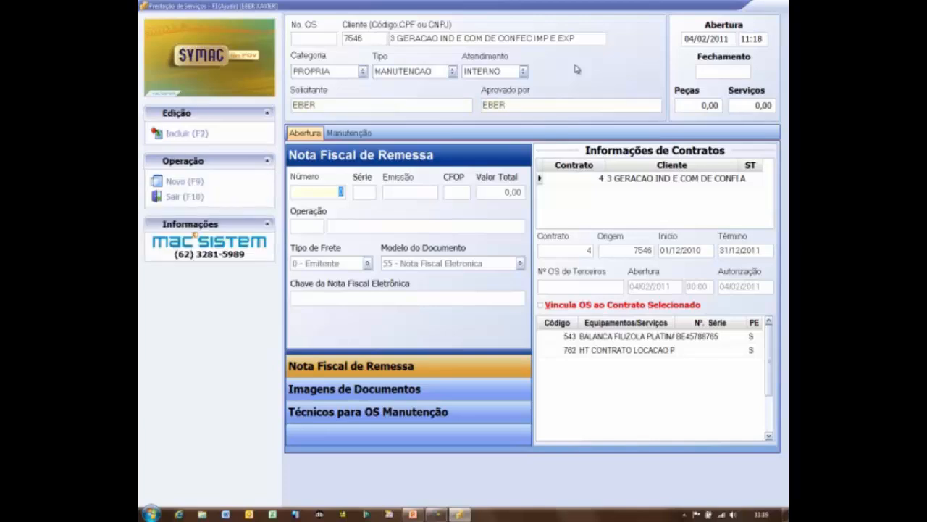
- Assign the first listed technician and TECNICO 01 to the maintenance order
click(354, 385)
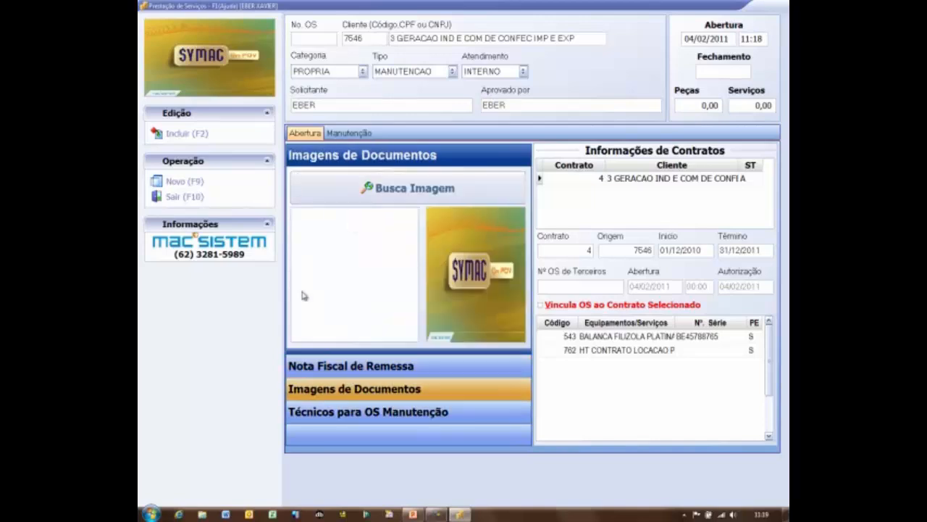
click(355, 411)
click(294, 175)
click(294, 186)
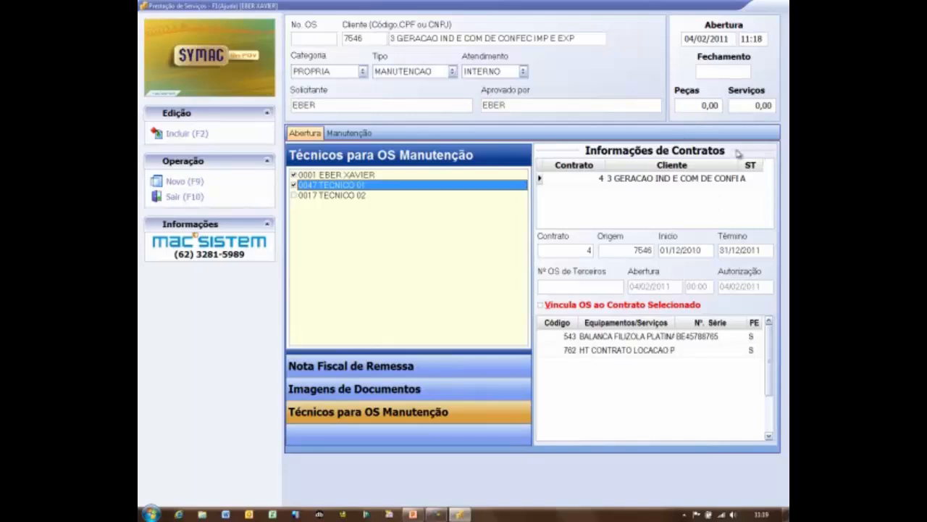
- Review the customer's contract and its covered equipment, and link the service order to the selected contract
click(572, 180)
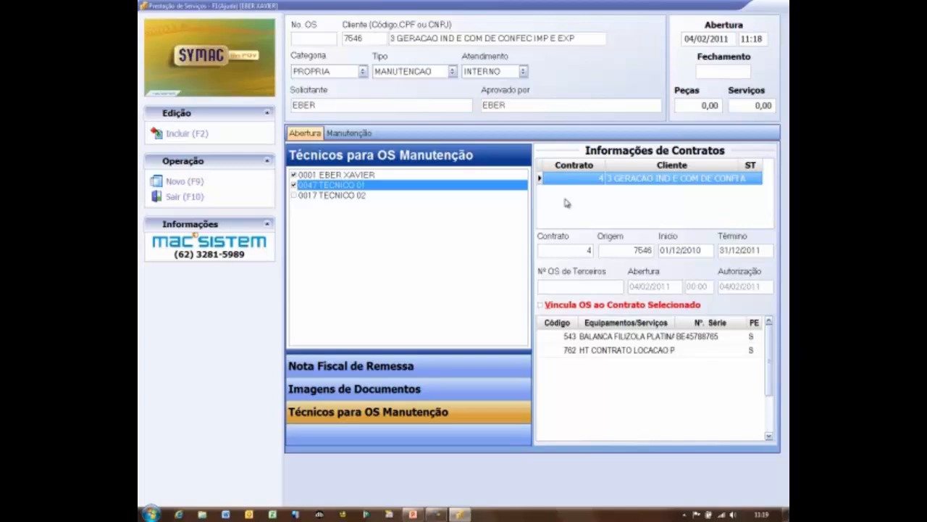
click(588, 248)
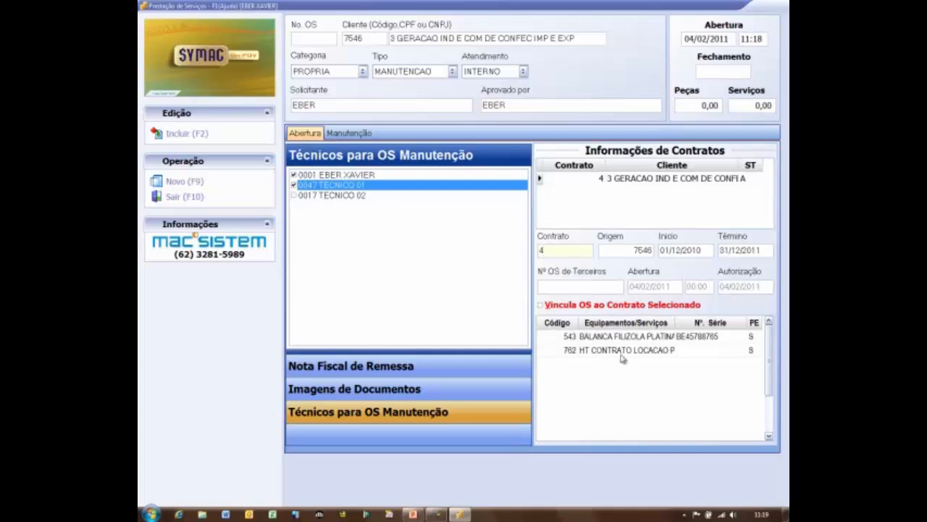
click(560, 338)
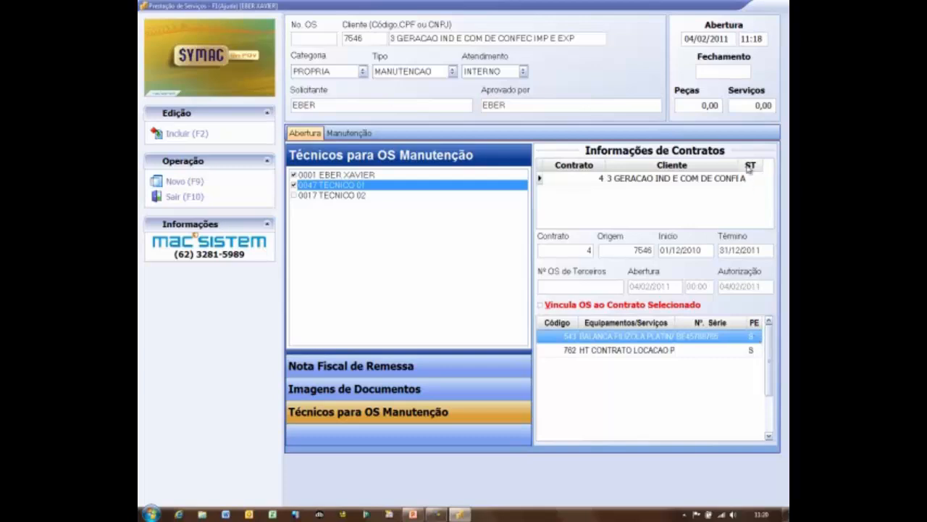
click(573, 182)
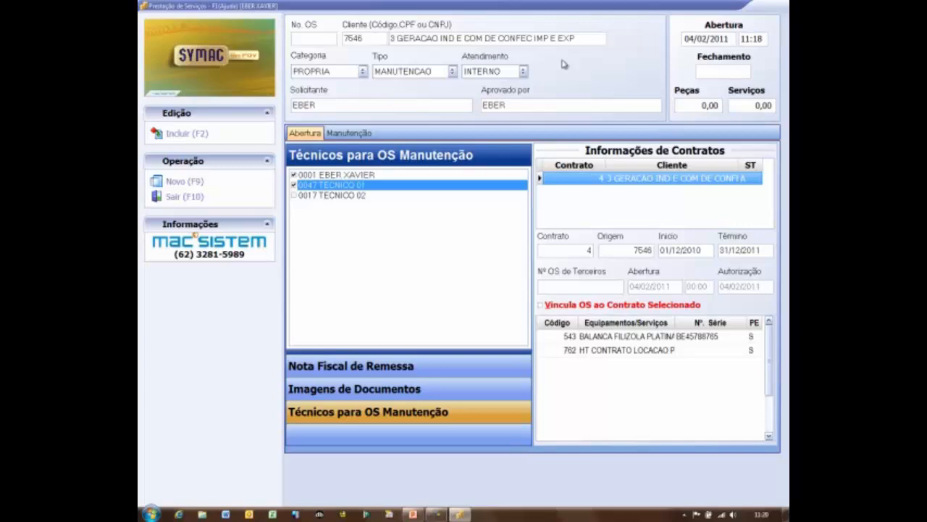
click(540, 305)
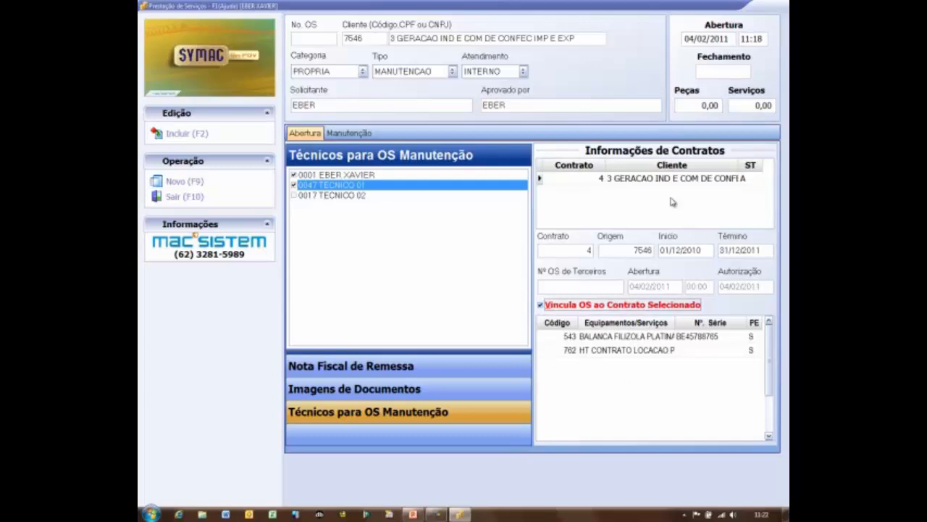
- Try to add the BEMATECH MONITOR LCD 15 with its registered serial number to the order, and clear the serial number
click(163, 135)
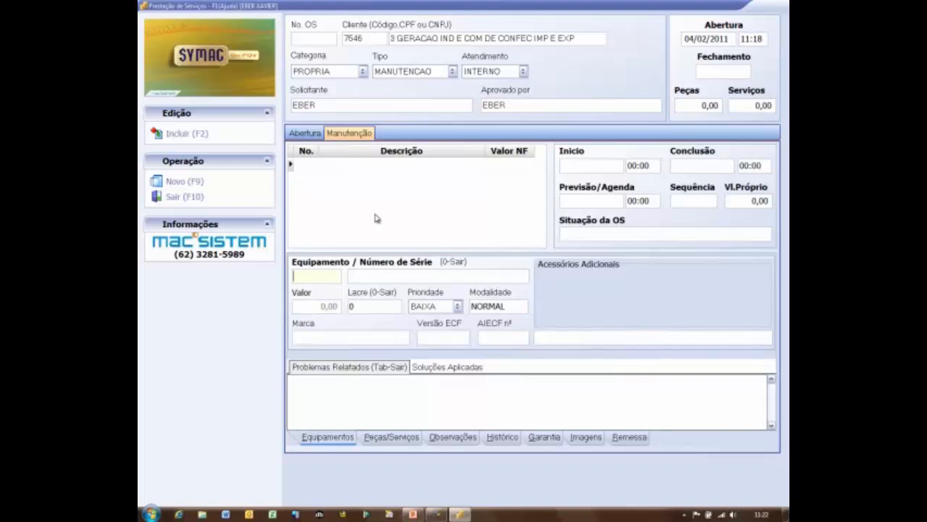
key(Return)
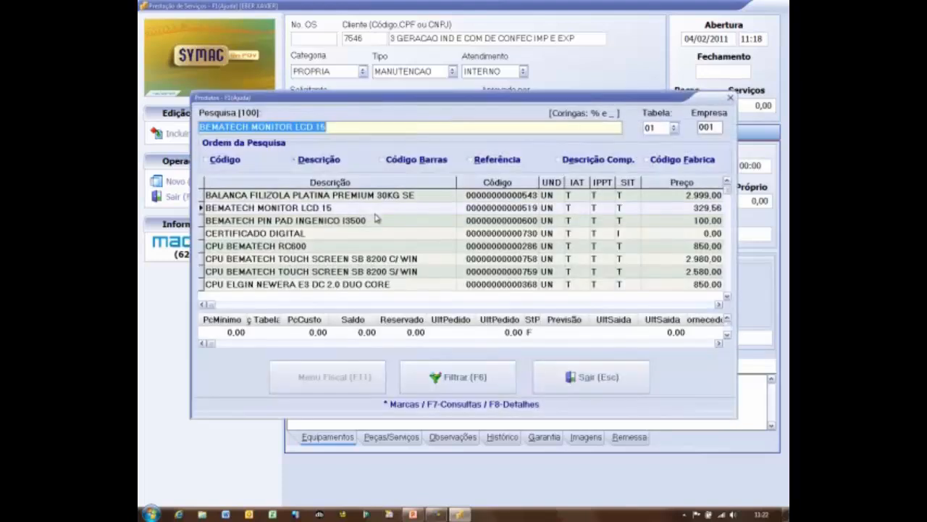
key(Return)
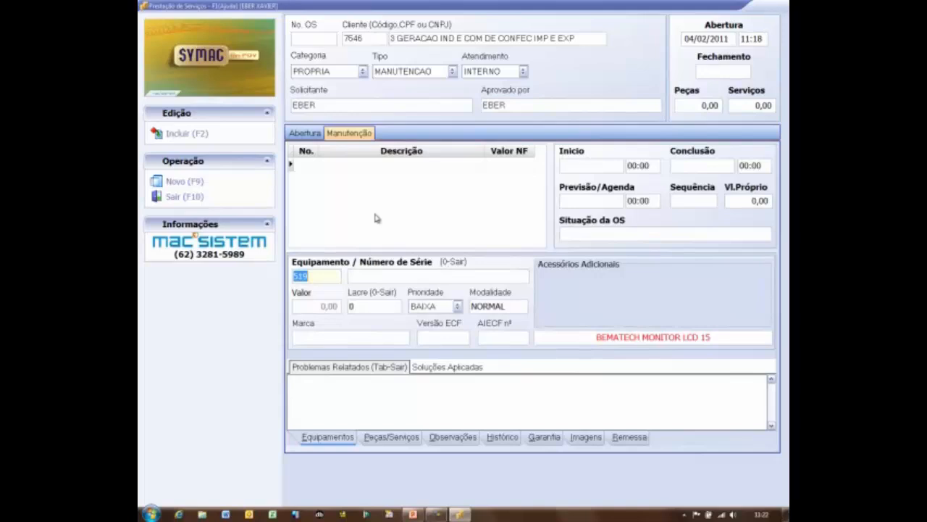
key(Return)
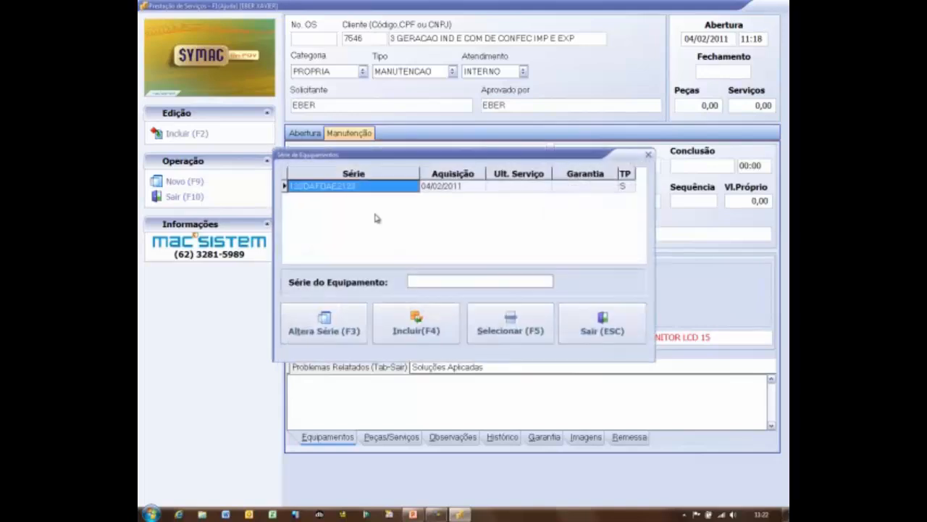
key(Return)
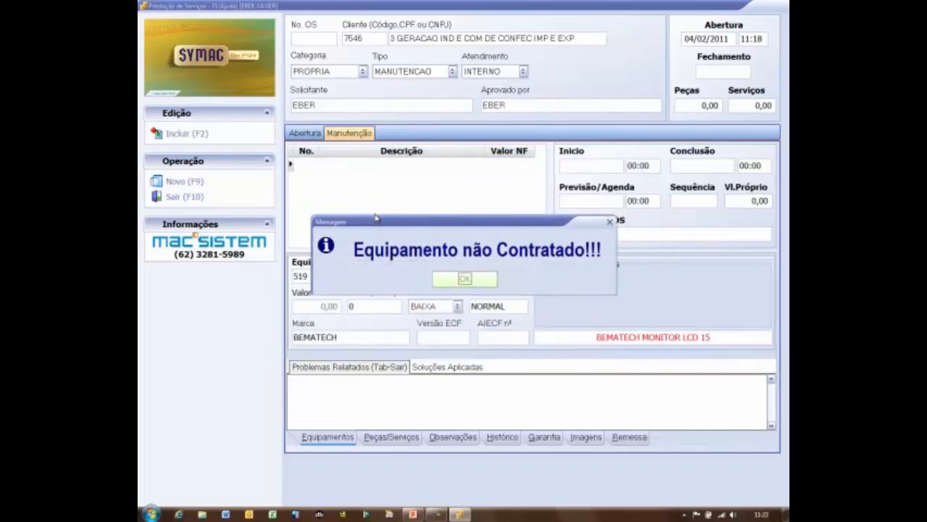
key(Return)
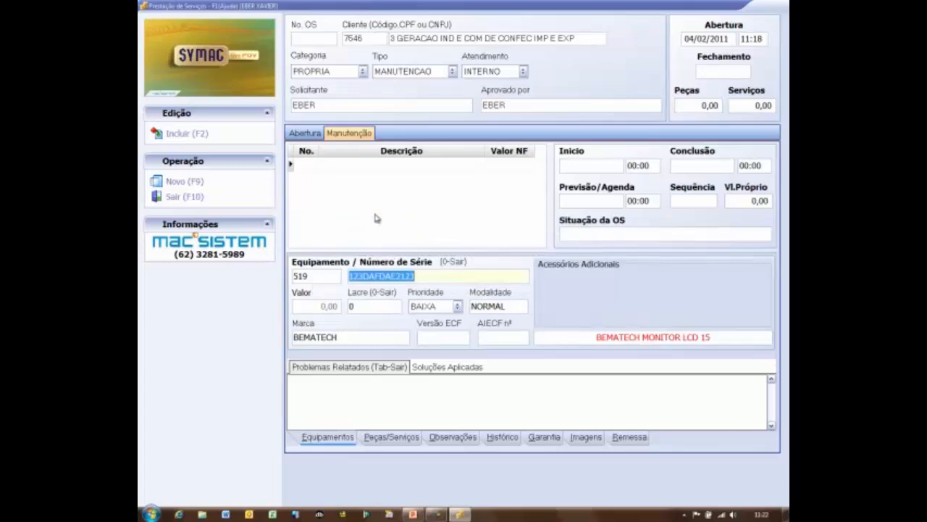
key(Delete)
key(Return)
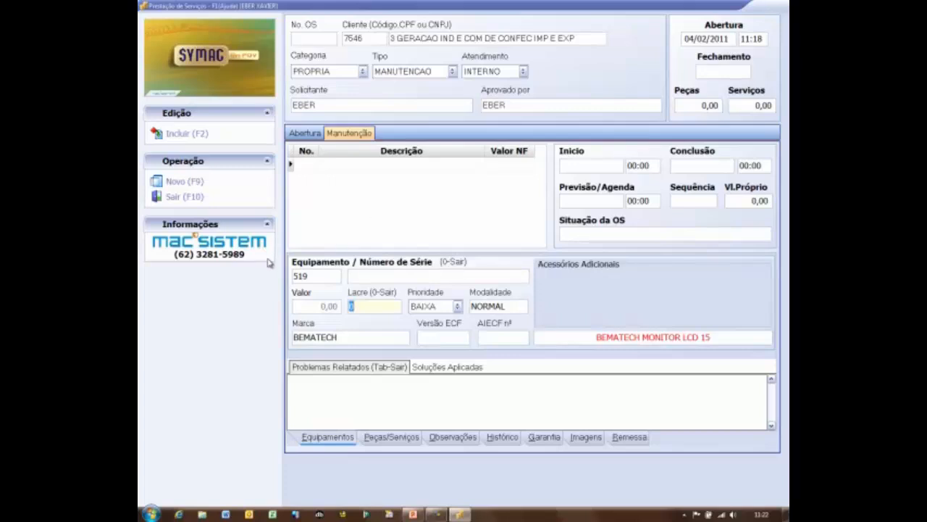
- Try to add the BALANCA FILIZOLA PLATINA PREMIUM 30KG SE without a serial number, and clear the equipment code
click(314, 280)
text(0)
key(Return)
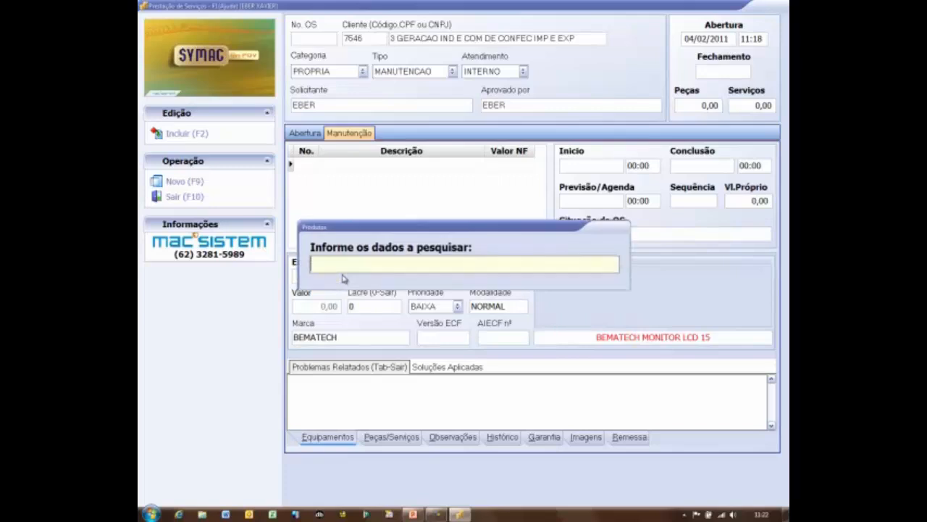
key(Return)
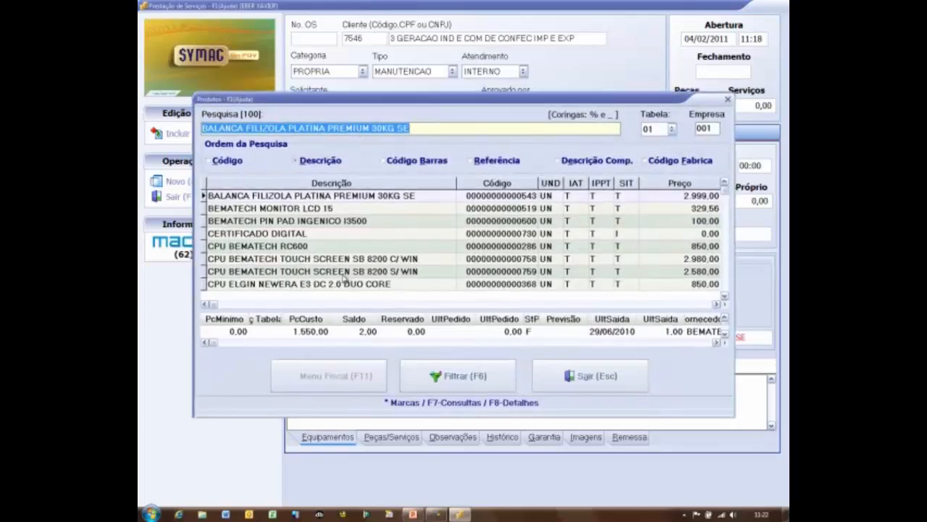
key(Return)
key(Return)
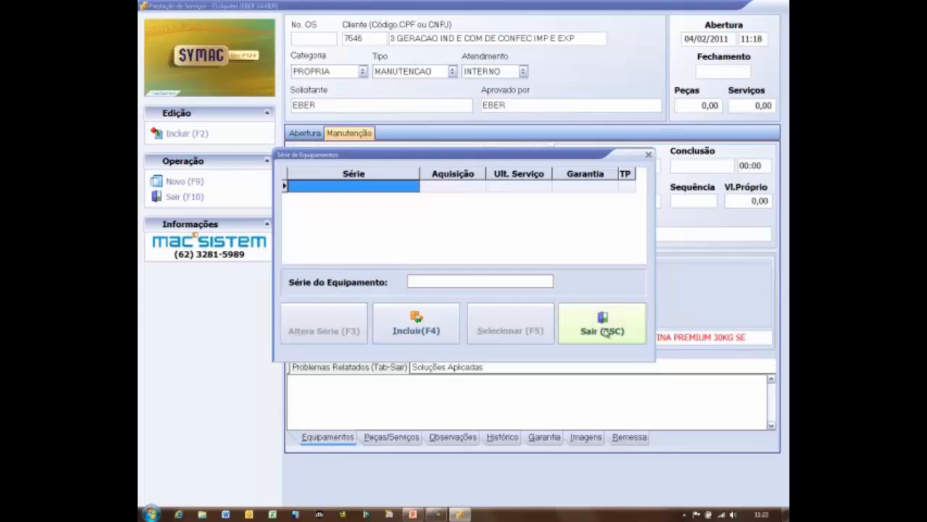
click(605, 332)
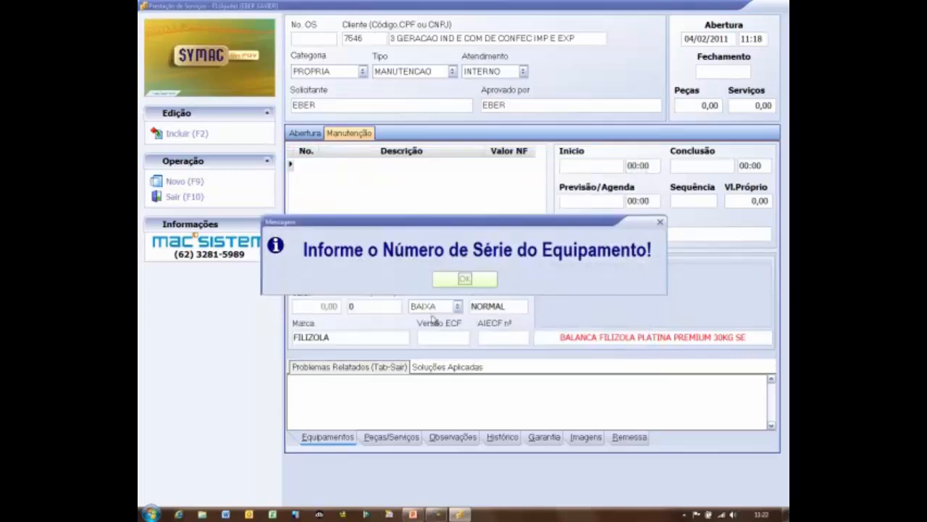
click(466, 284)
click(326, 278)
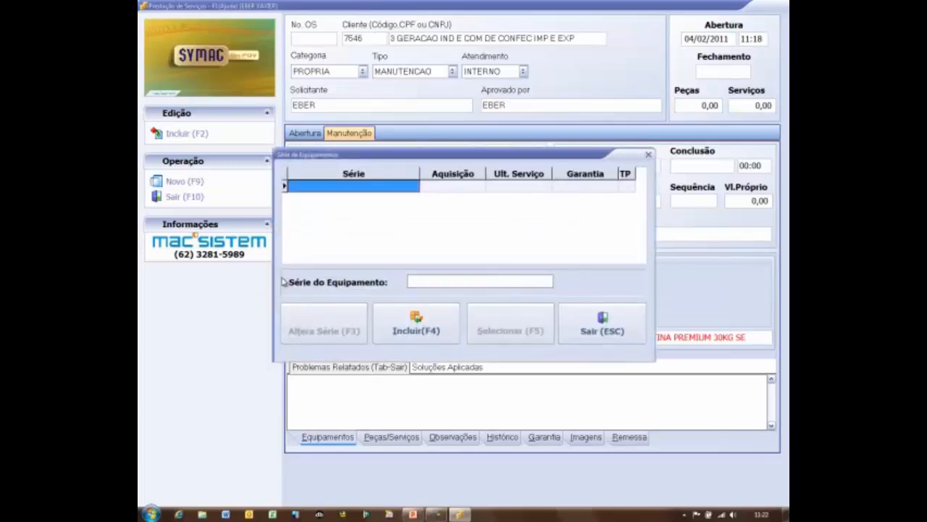
click(601, 321)
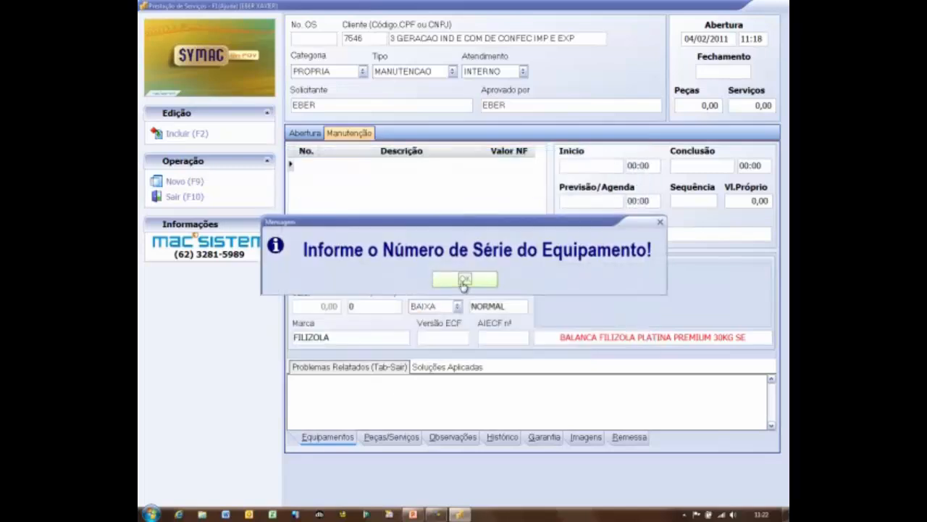
click(464, 283)
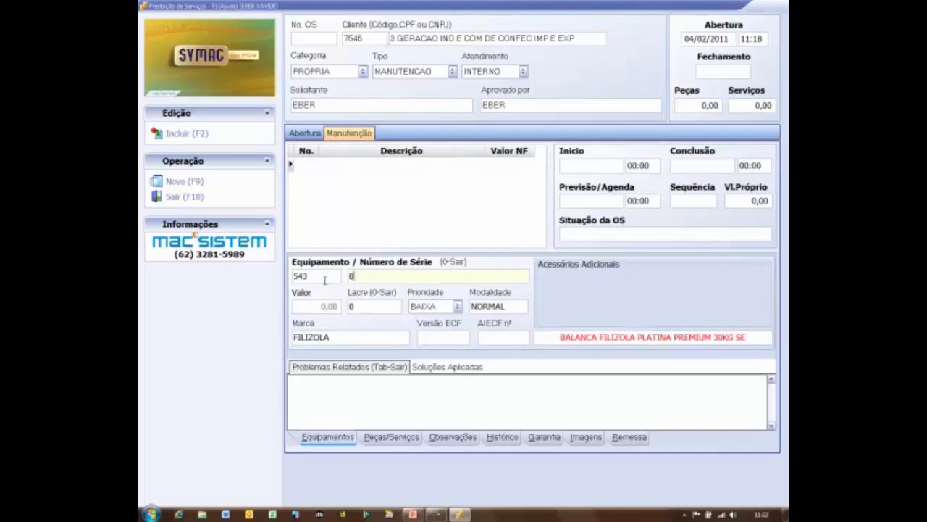
drag(312, 279, 292, 280)
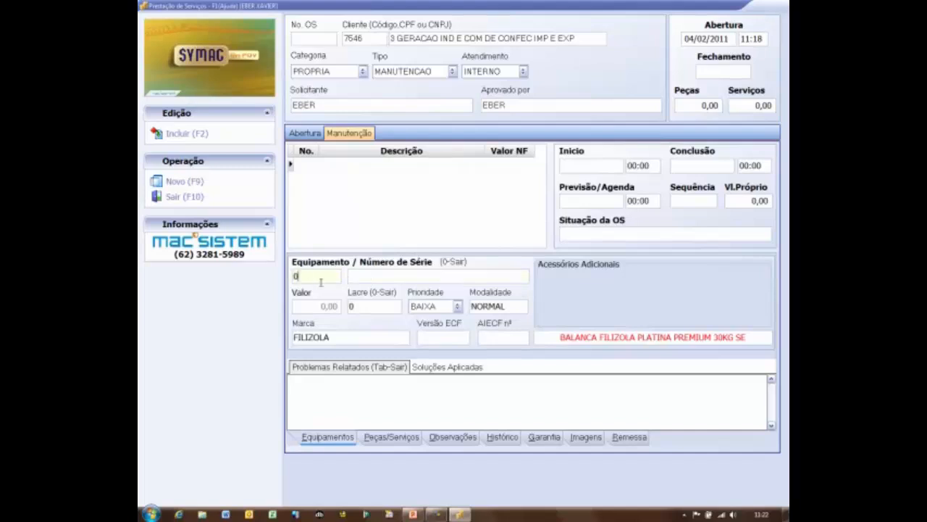
- Check the contract's equipment, add equipment 543 with serial number BE45788765 to the order, and agree to register it
click(307, 135)
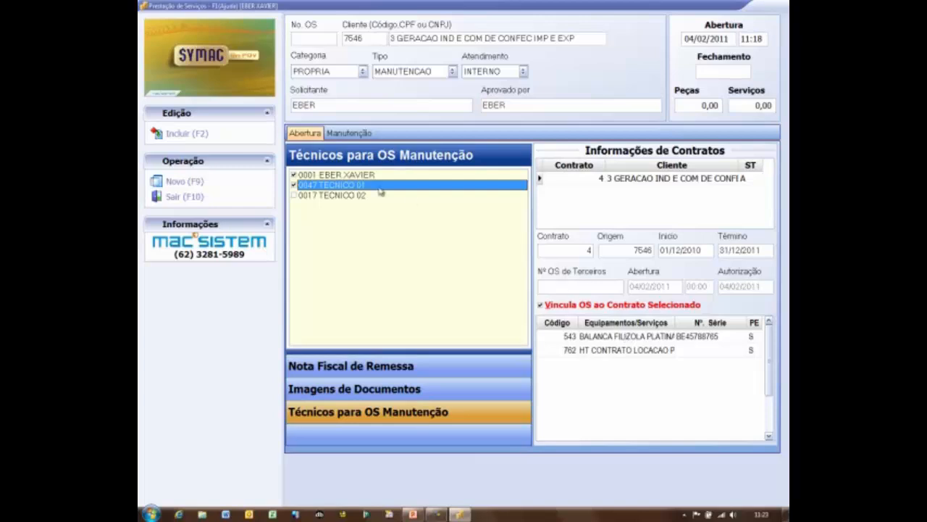
click(348, 134)
click(179, 134)
text(543)
key(Return)
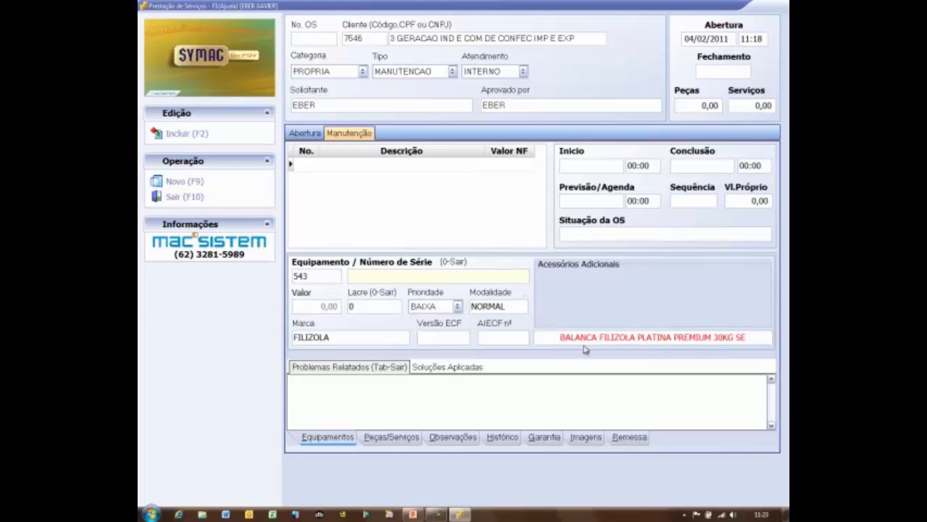
text(BE45788)
text(765)
key(Return)
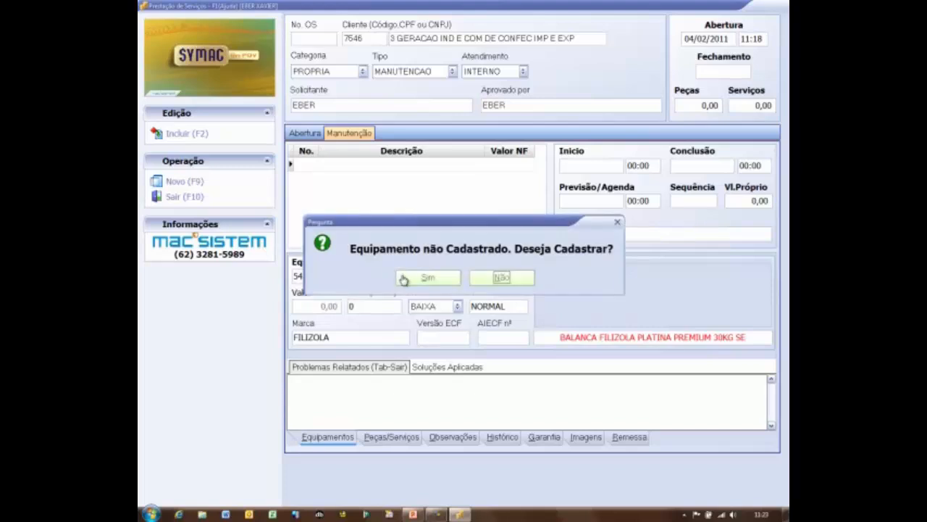
click(404, 278)
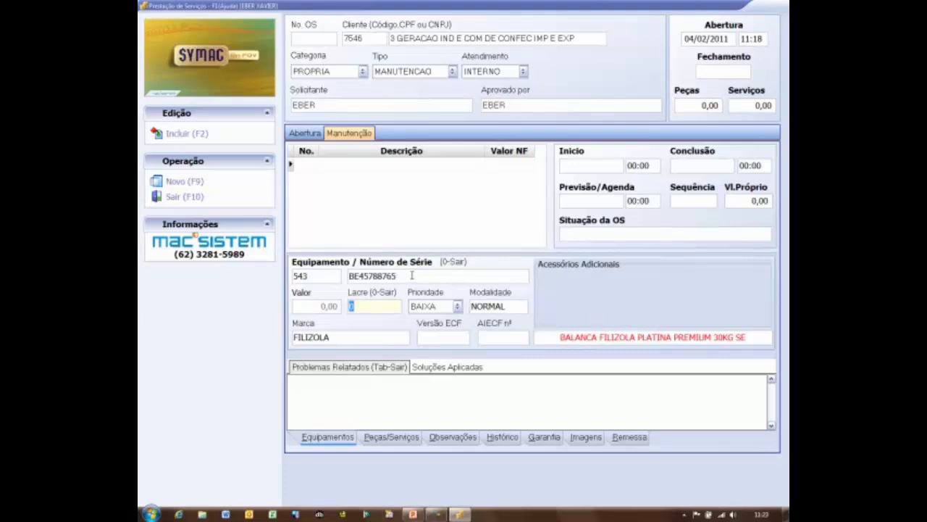
- Set the scale's priority to MÉDIA, enter PESO COM DIVERGENCIA as the reported problem, and save the order
key(Return)
click(457, 306)
click(445, 330)
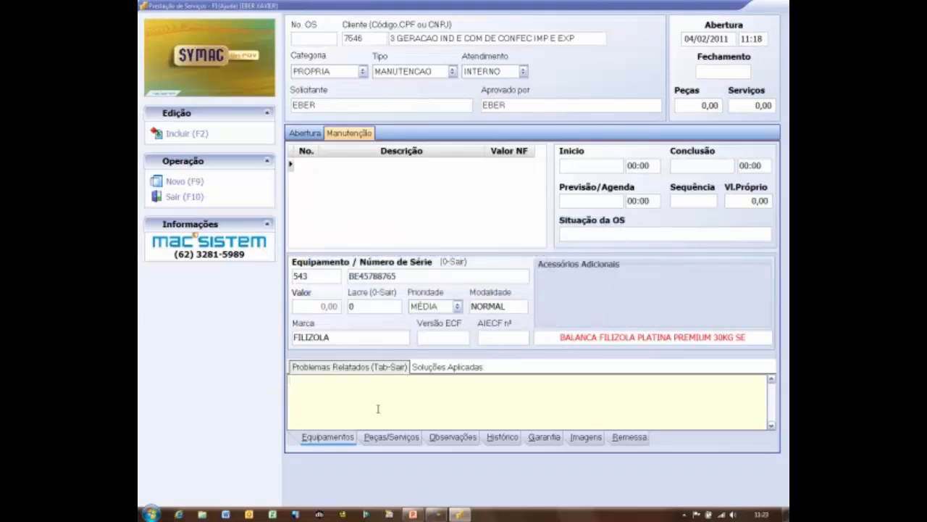
text(PESO COM DIVERGEN)
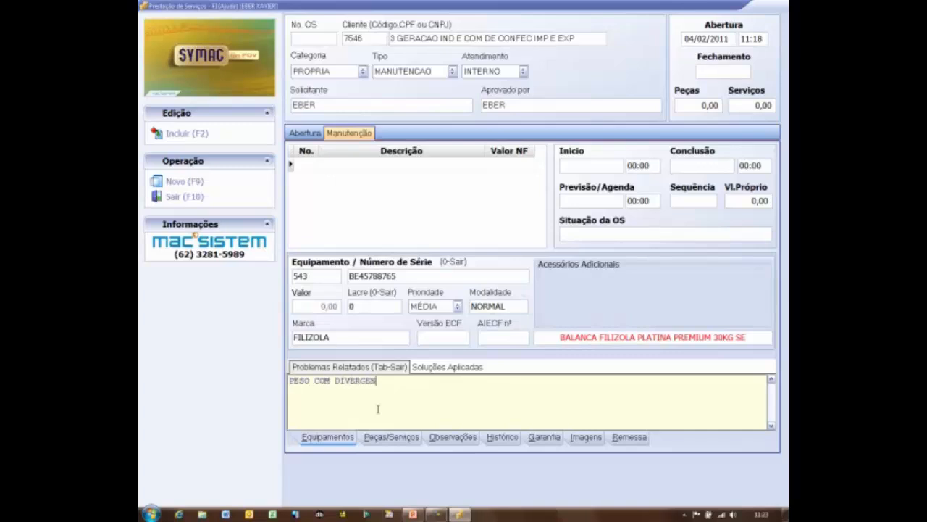
text(CIA)
key(Tab)
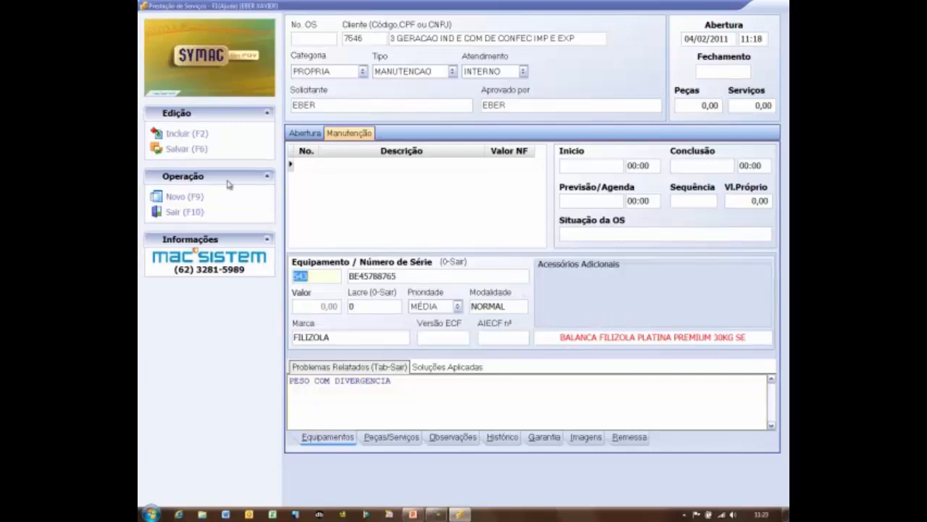
click(187, 149)
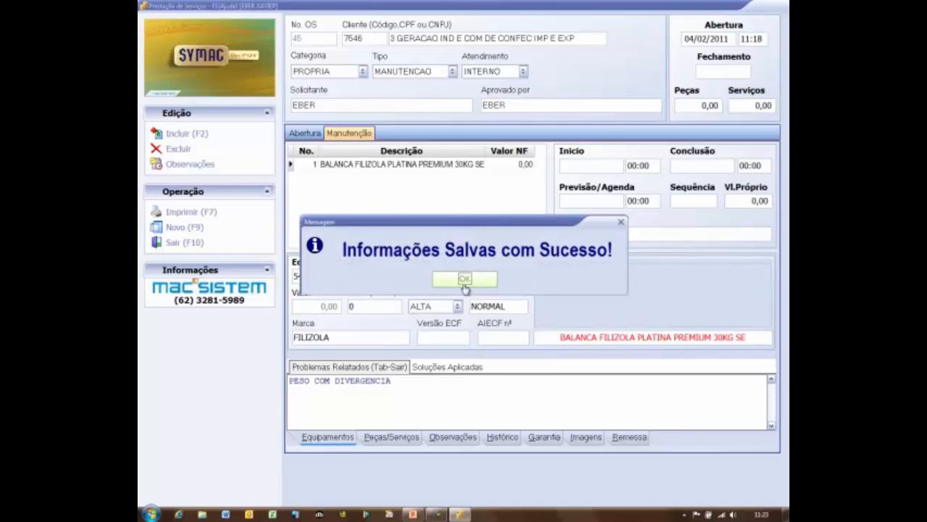
click(464, 276)
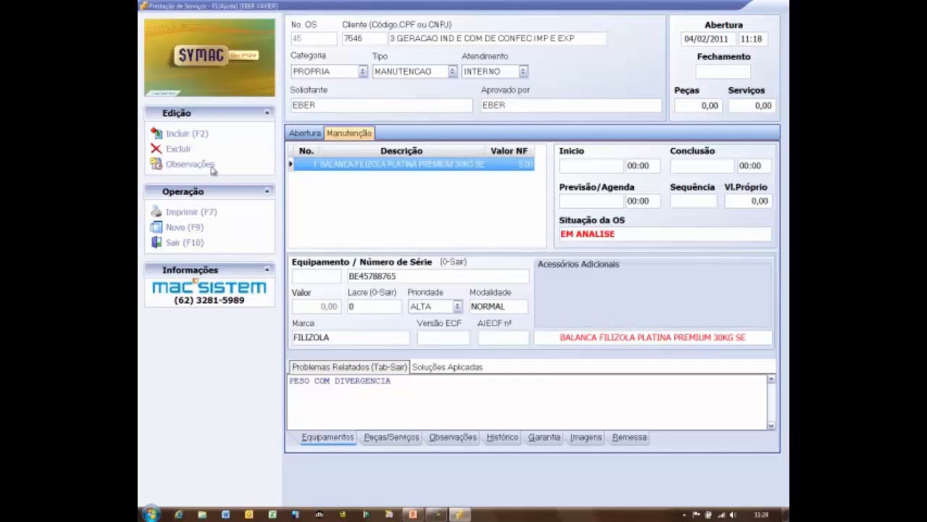
- Preview the printed service order, review its equipment and reported problem, and close the preview
click(179, 212)
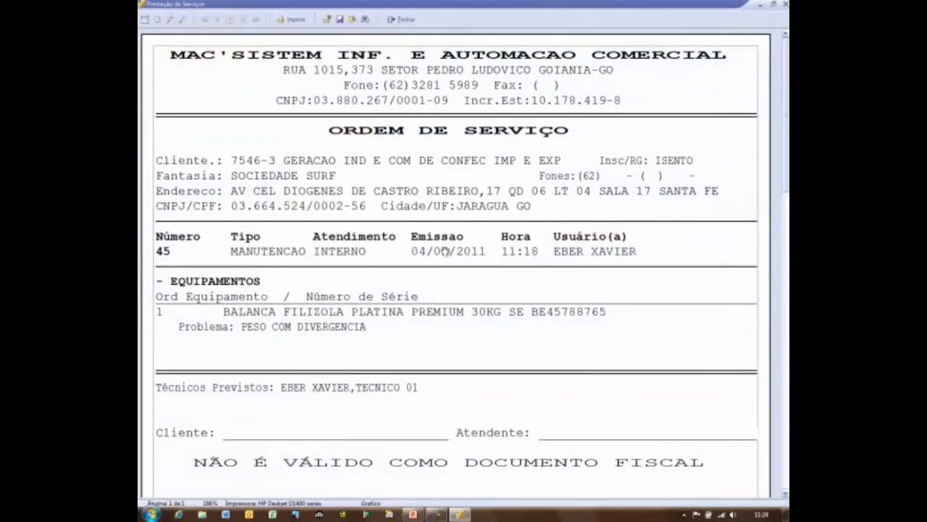
scroll(381, 281, down, 3)
scroll(381, 281, up, 2)
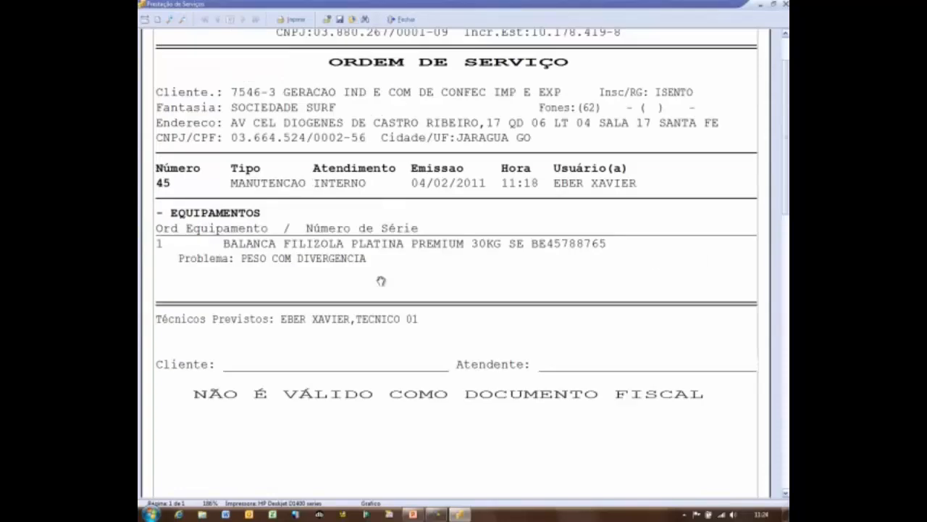
scroll(339, 342, up, 2)
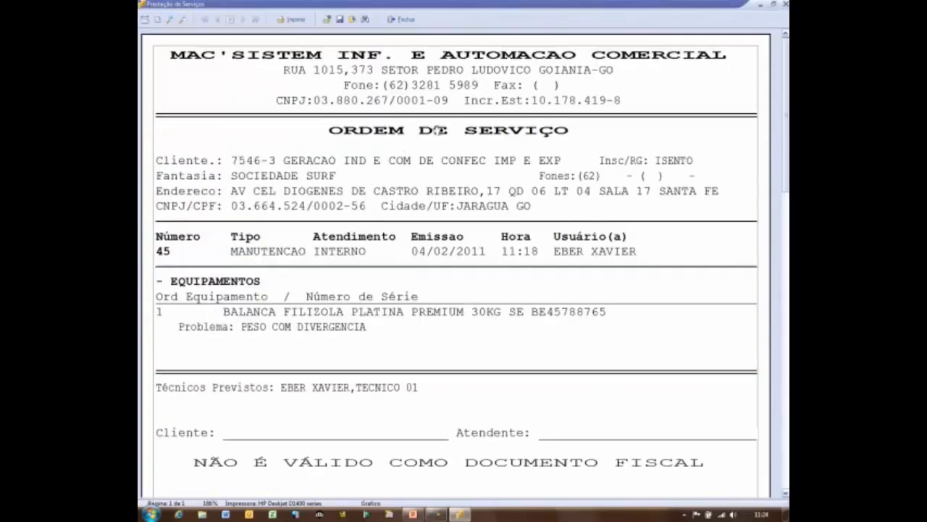
click(403, 19)
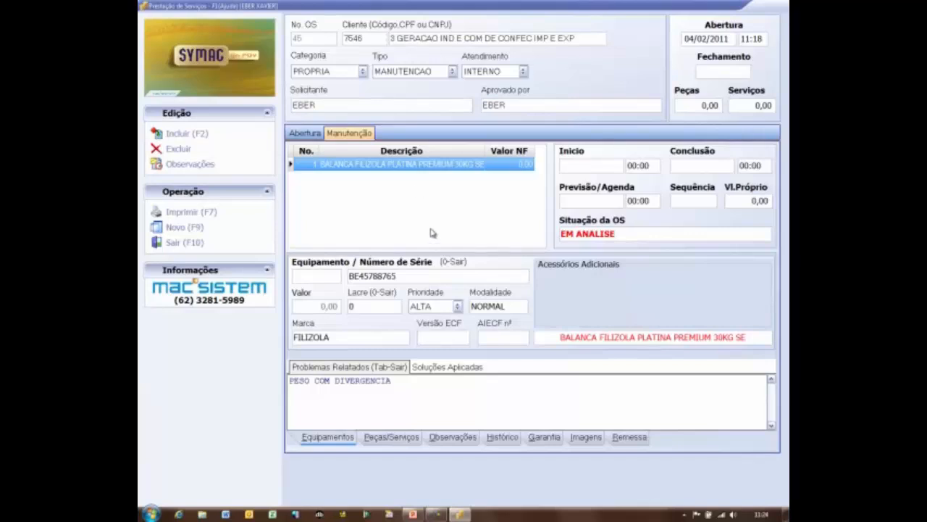
- Review the order's equipment, parts and services, observations, warranty, images and shipment sections
click(342, 440)
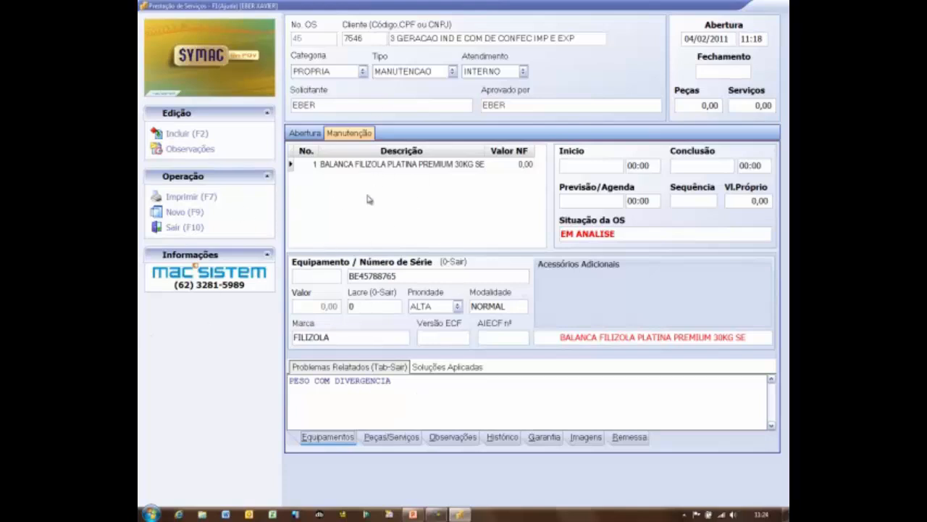
click(391, 436)
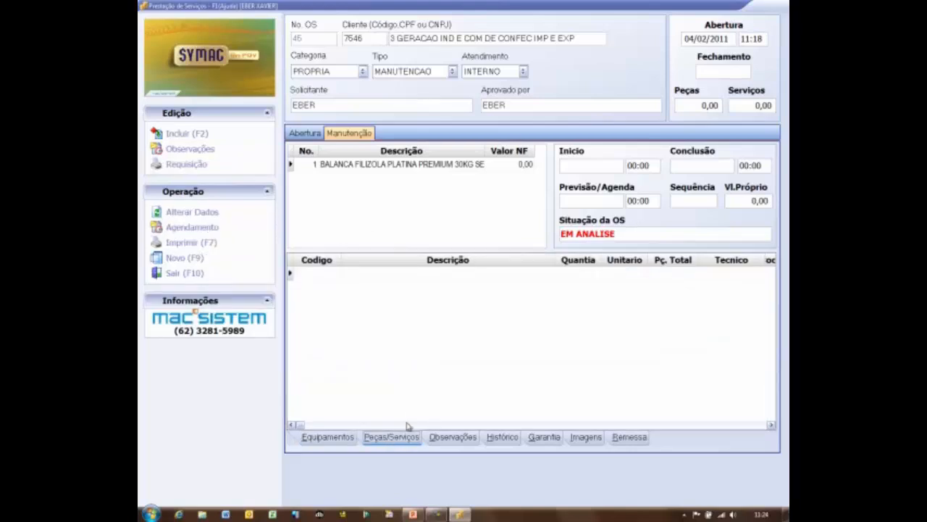
click(455, 438)
click(543, 437)
click(586, 437)
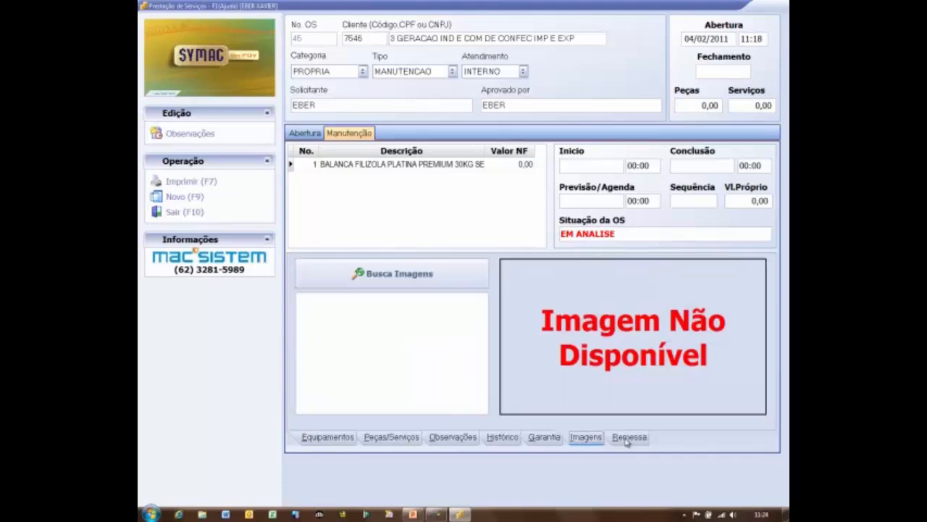
click(629, 436)
click(327, 436)
- Start the service on the BALANCA FILIZOLA scale at 04/02/2011 11:24, and set the order's status to AGUARDA PECAS
click(308, 165)
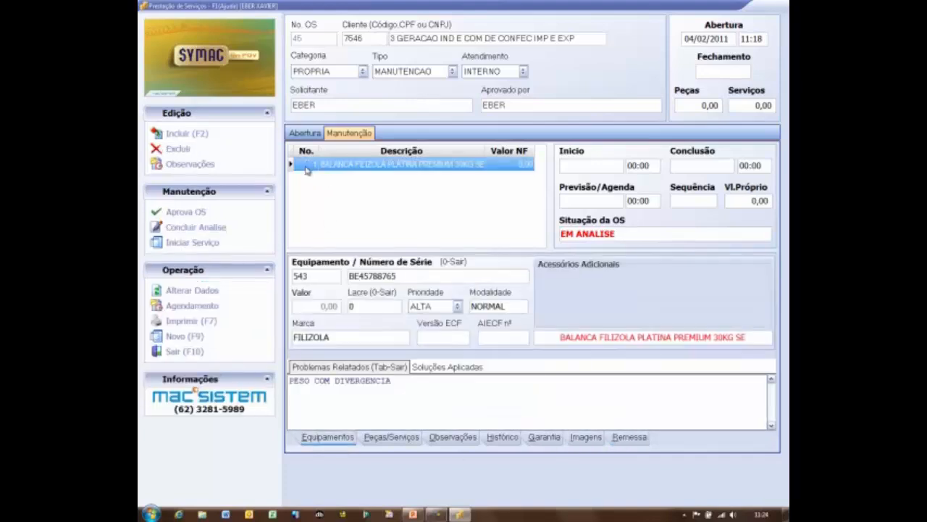
click(197, 243)
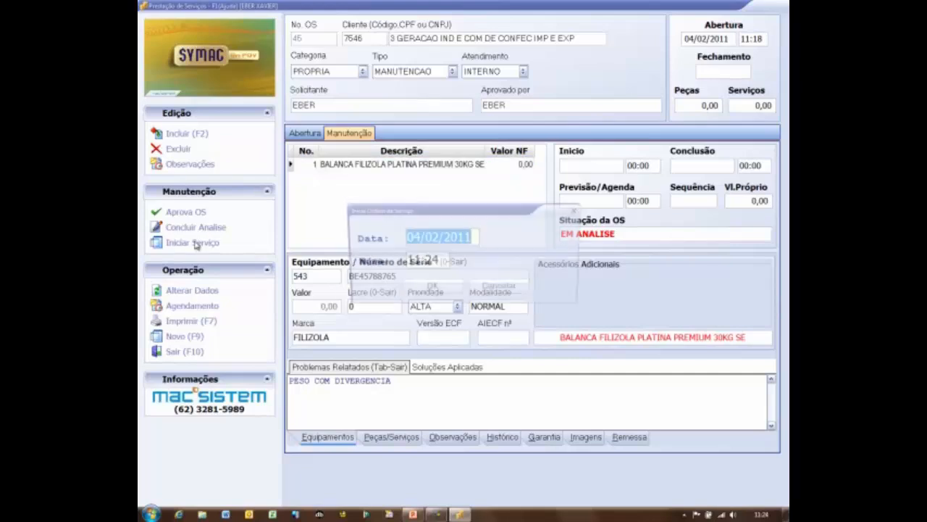
click(435, 288)
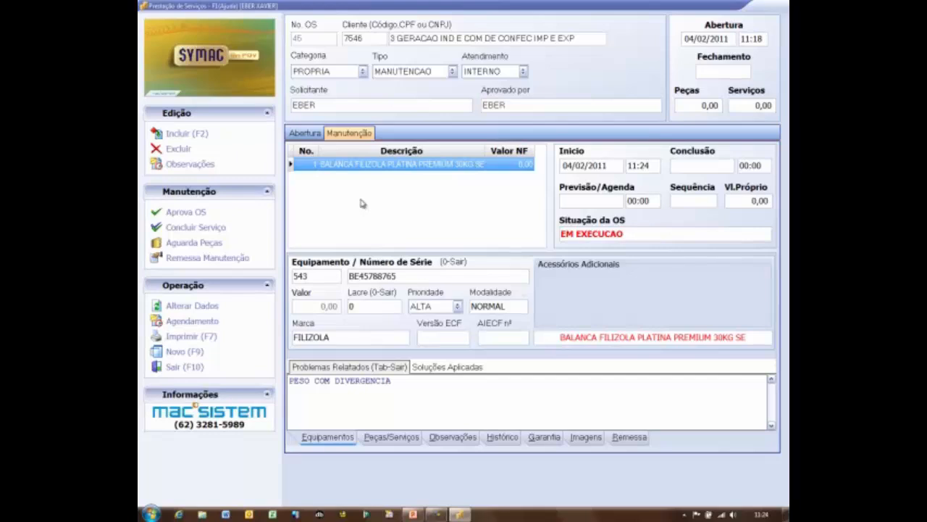
click(189, 243)
click(427, 281)
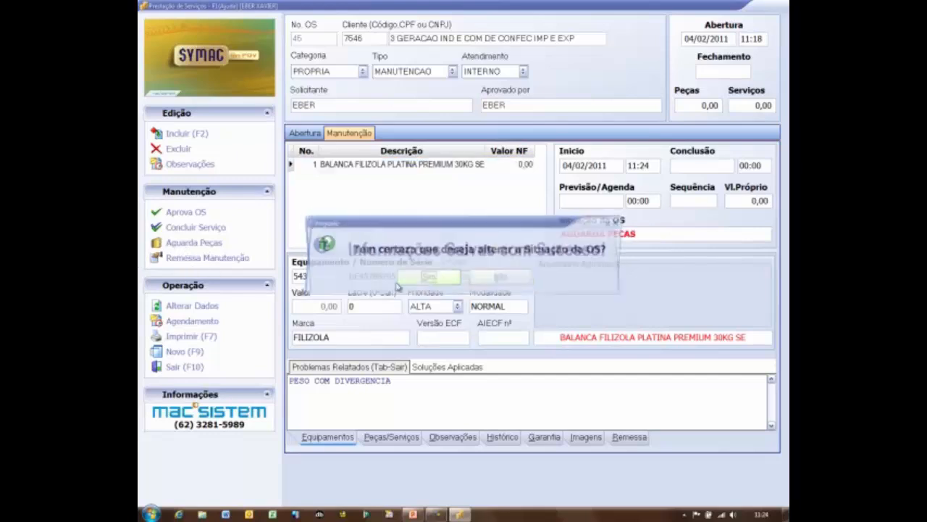
click(472, 279)
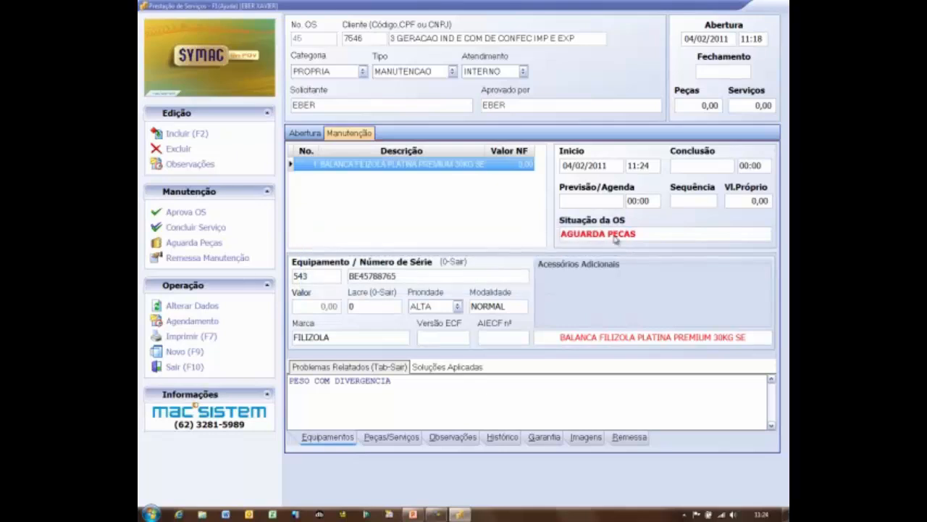
- Check the order's observations and its parts and services, and try to conclude the service on the scale
click(452, 438)
click(391, 437)
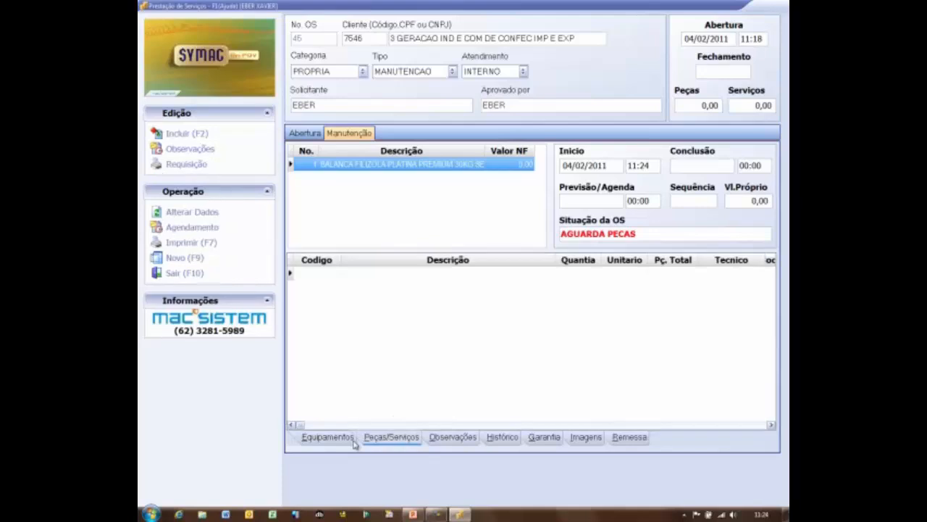
click(327, 438)
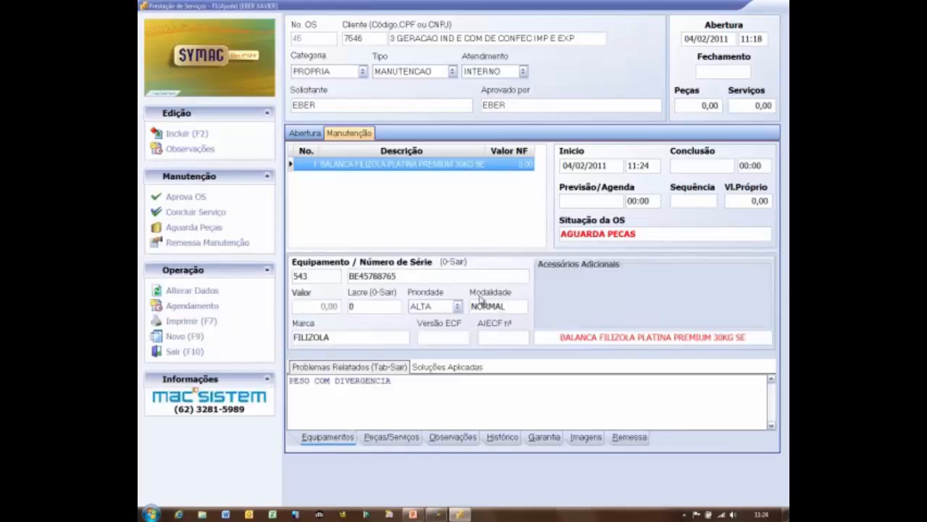
click(195, 212)
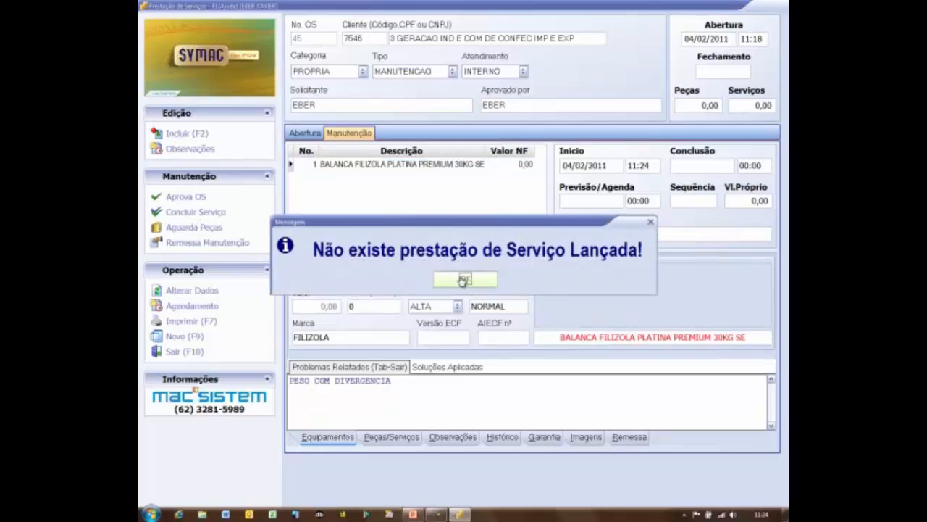
click(465, 280)
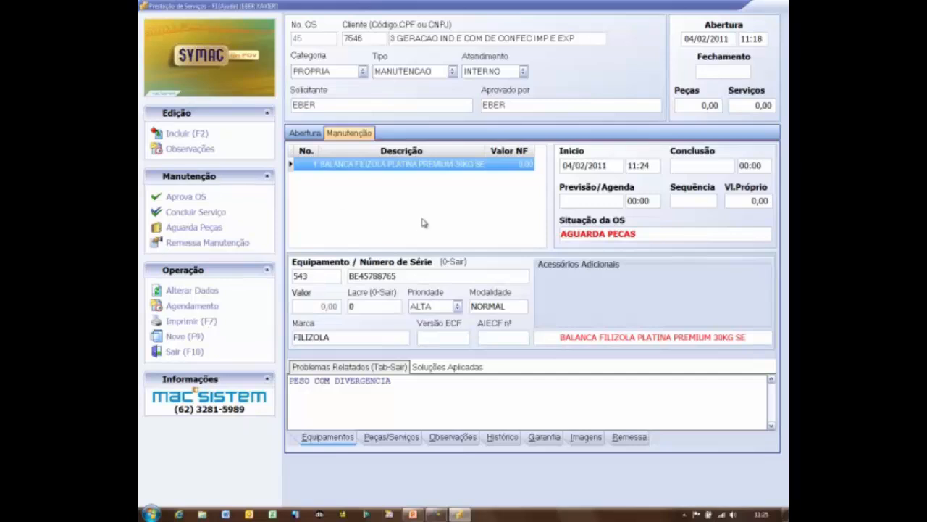
- Check the linked contract's covered equipment against the order's parts and services list
click(307, 136)
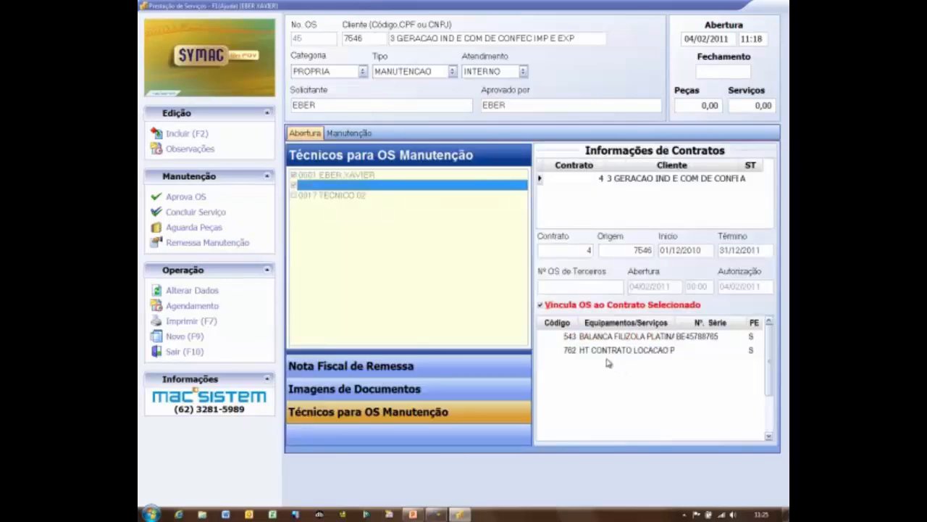
click(338, 134)
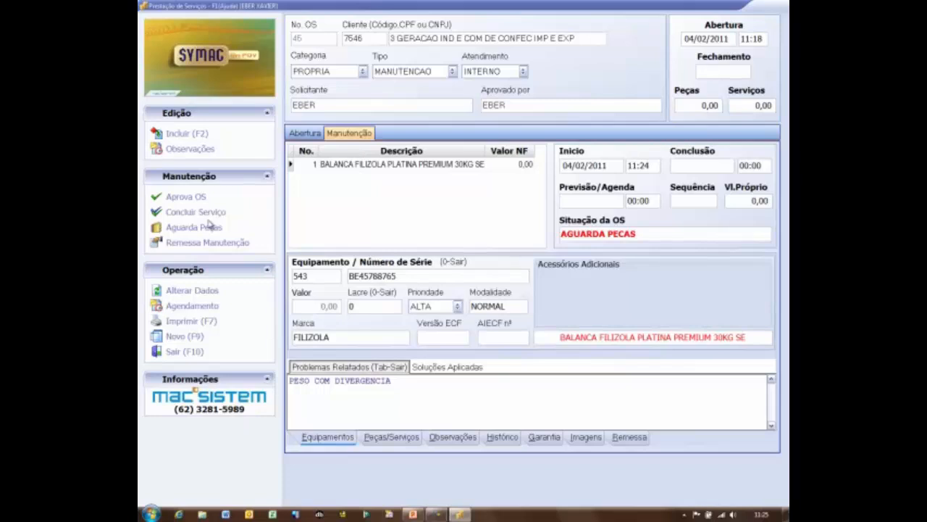
click(378, 440)
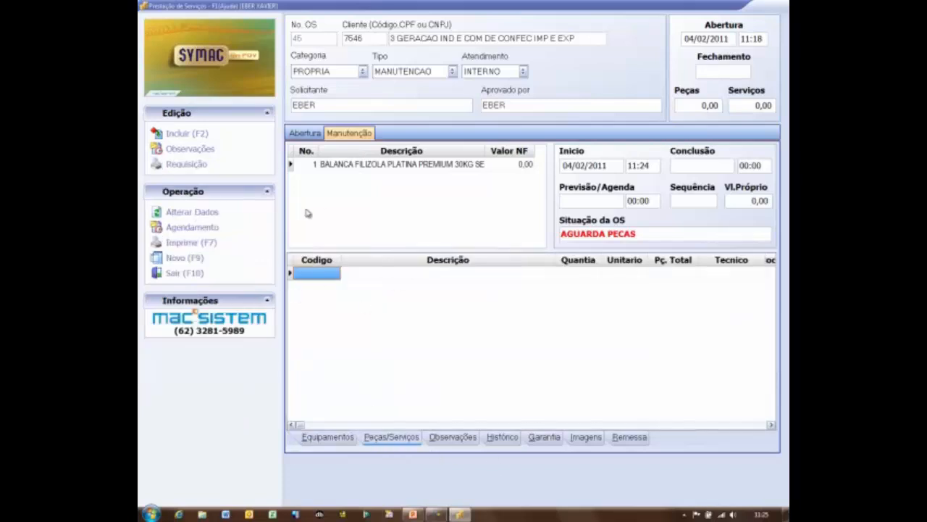
click(305, 134)
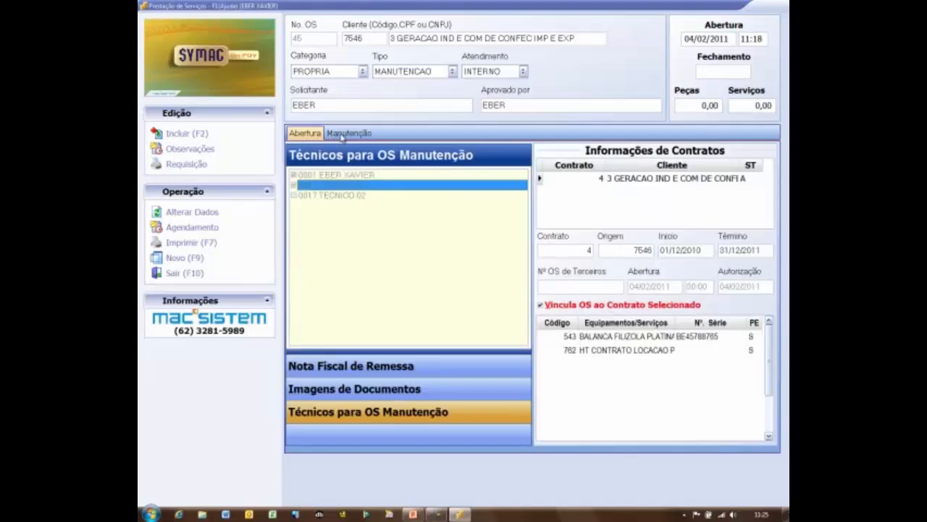
click(341, 134)
click(305, 134)
click(353, 133)
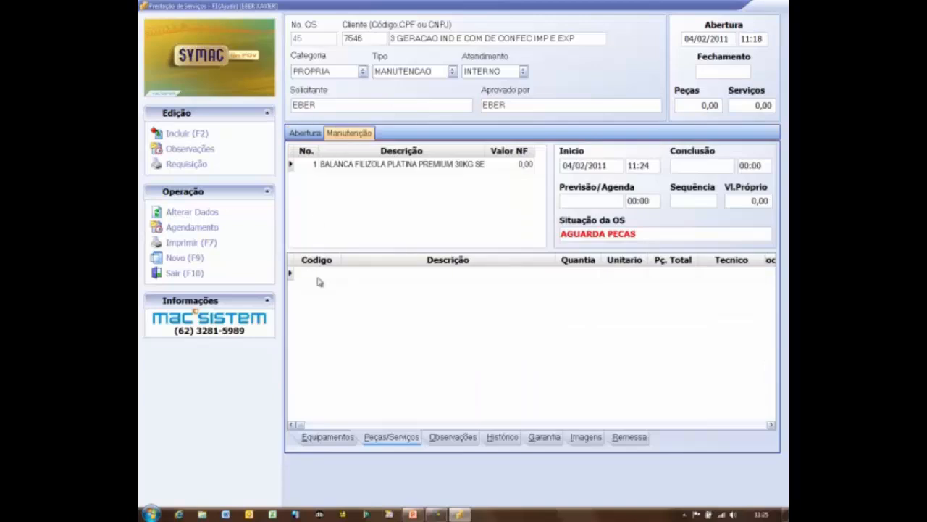
- Add item 35, BOBINA 1 VIA 80X40 ECF TERMICA MAXPRINT, to the scale with technician 47 and quantity 1, and save it
click(183, 132)
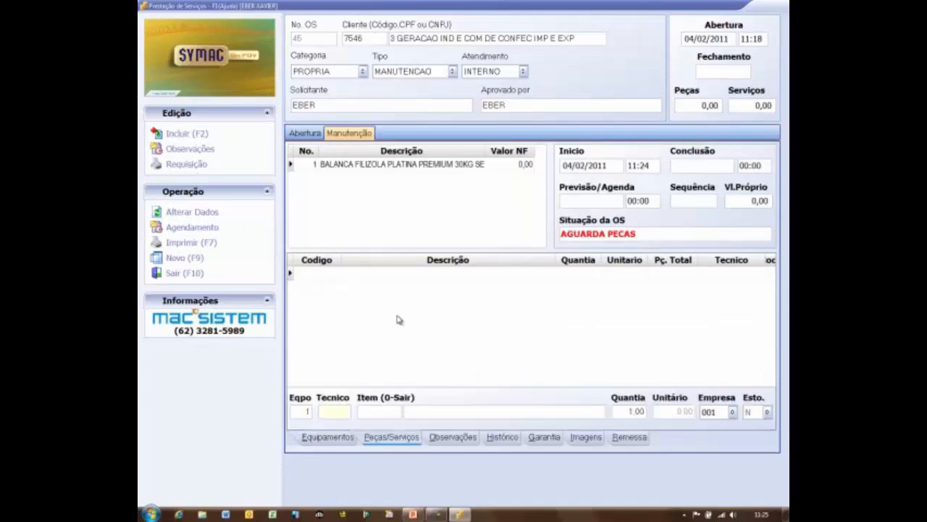
key(Return)
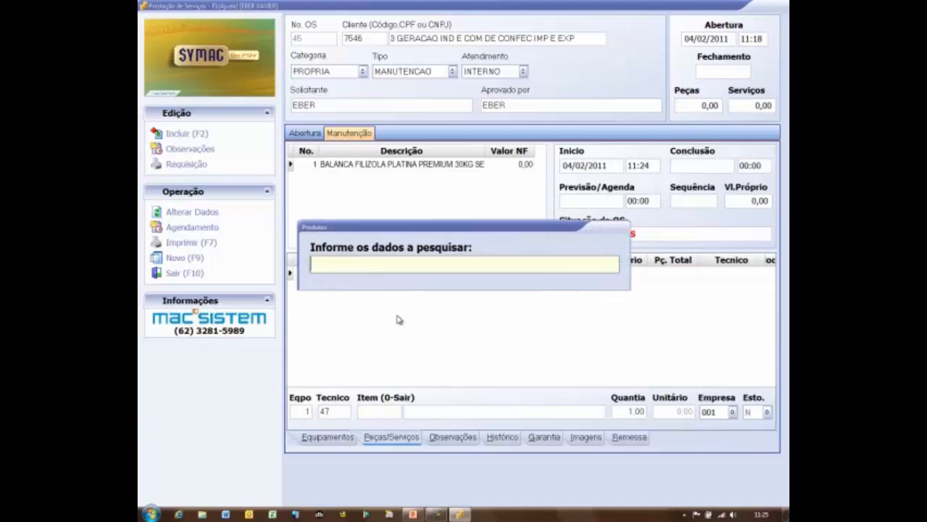
key(Return)
key(Down)
key(Down)
key(Down)
key(Down)
key(Down)
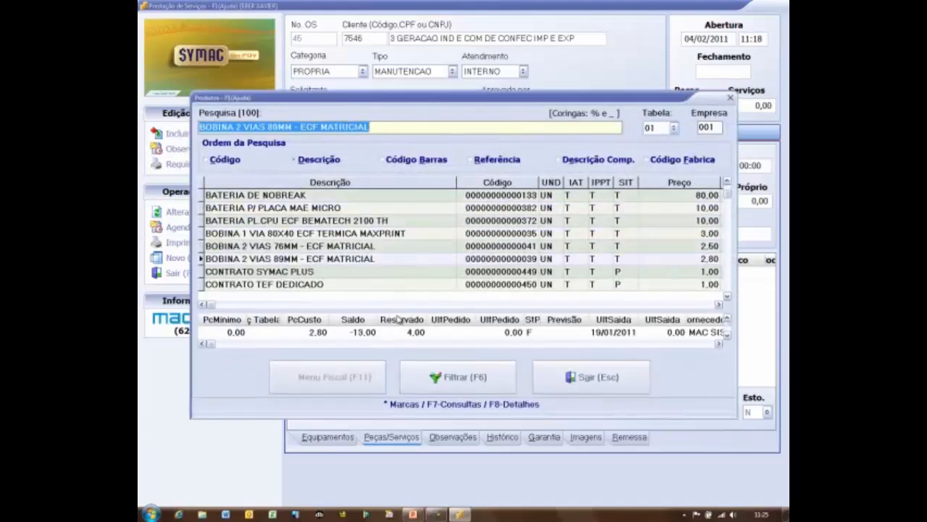
key(Down)
key(Down)
key(Down)
key(Down)
key(Down)
key(Down)
key(Down)
key(Down)
key(Down)
key(Down)
key(Up)
key(Up)
key(Up)
key(Up)
key(Up)
key(Up)
key(Up)
key(Up)
key(Up)
key(Up)
key(Up)
key(Up)
key(Up)
key(Up)
key(Up)
key(Down)
key(Down)
key(Down)
key(Return)
key(Return)
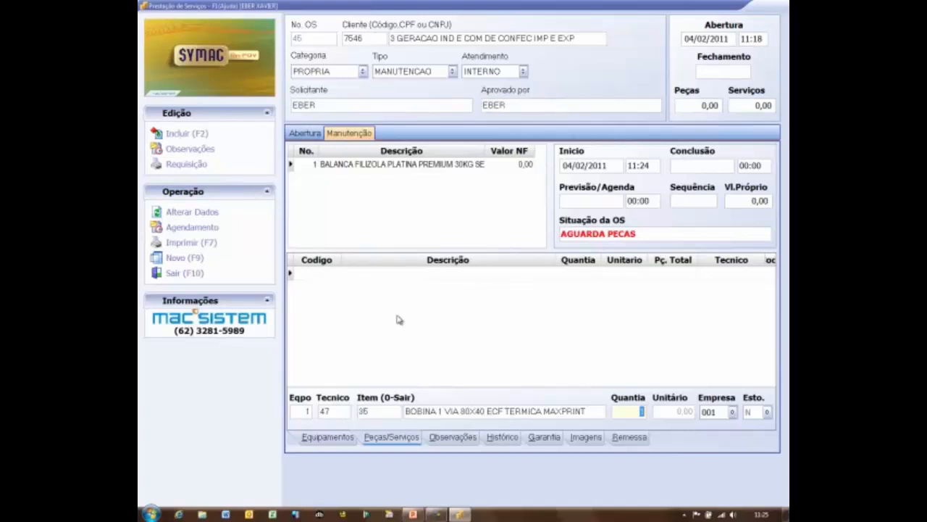
key(Return)
key(Return)
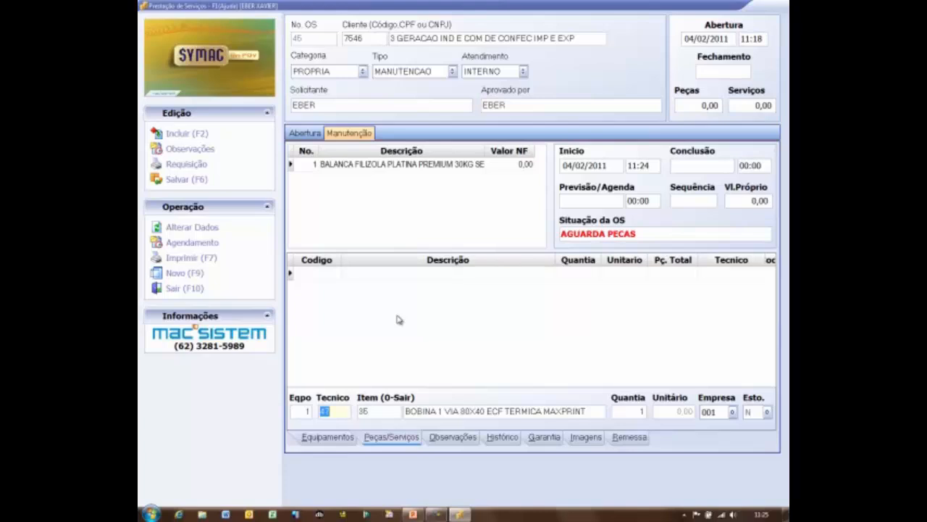
click(187, 179)
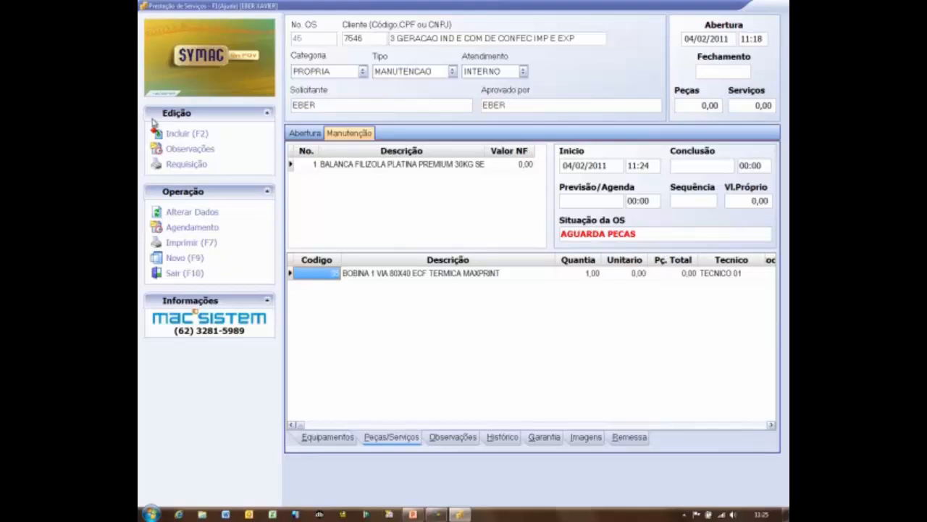
- Search products for BAT, add item 133, BATERIA DE NOBREAK, to the scale with technician 1 and quantity 1, and save it
click(174, 133)
click(378, 161)
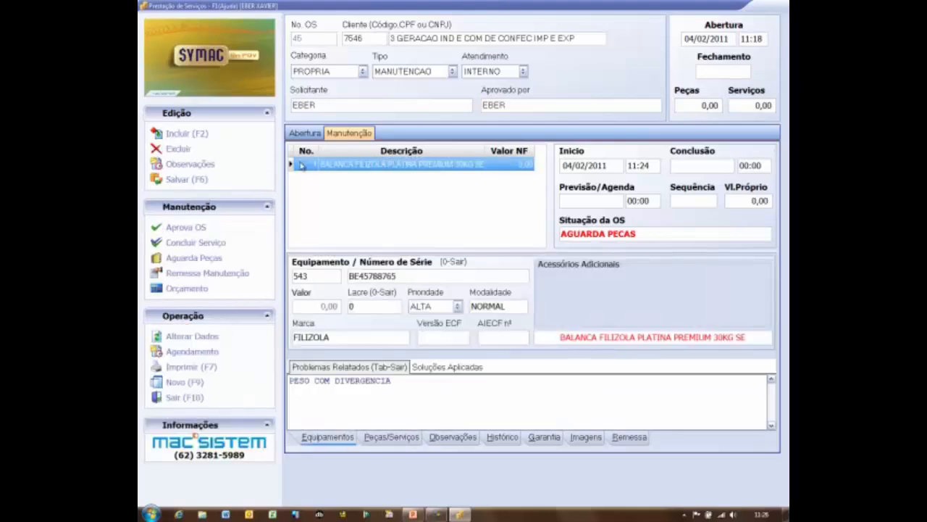
click(381, 437)
click(178, 133)
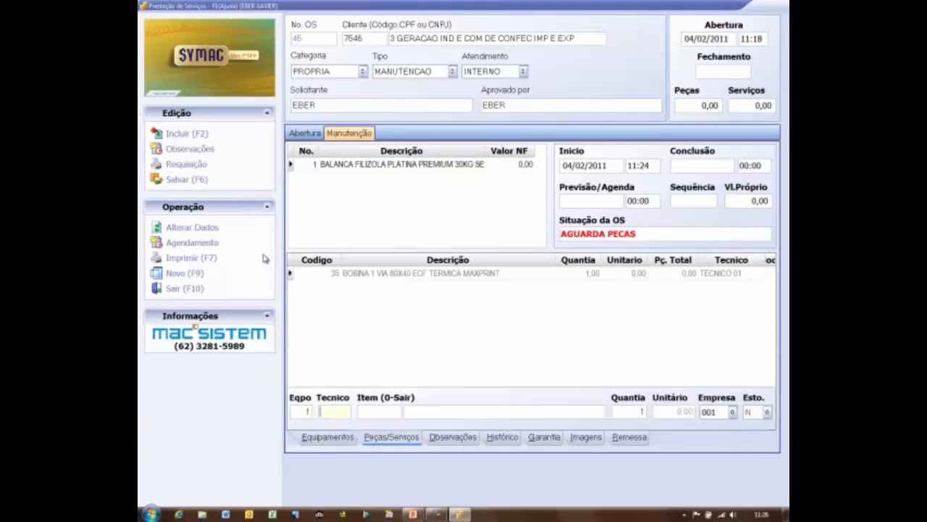
key(Return)
key(Return)
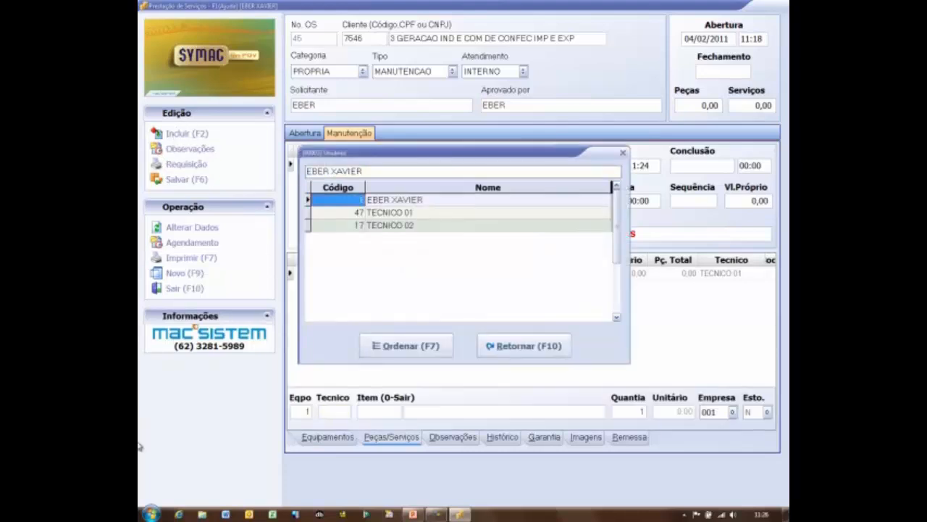
key(Return)
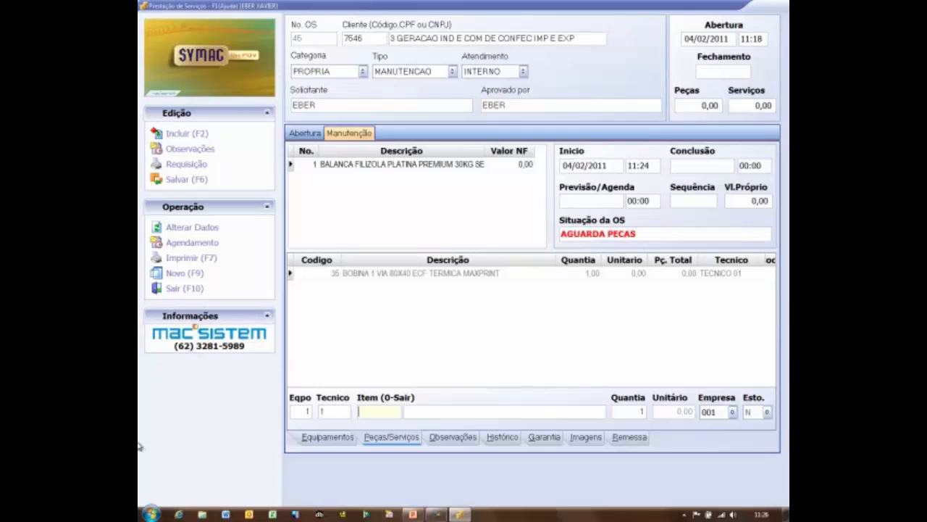
key(Return)
text(BAT)
key(Return)
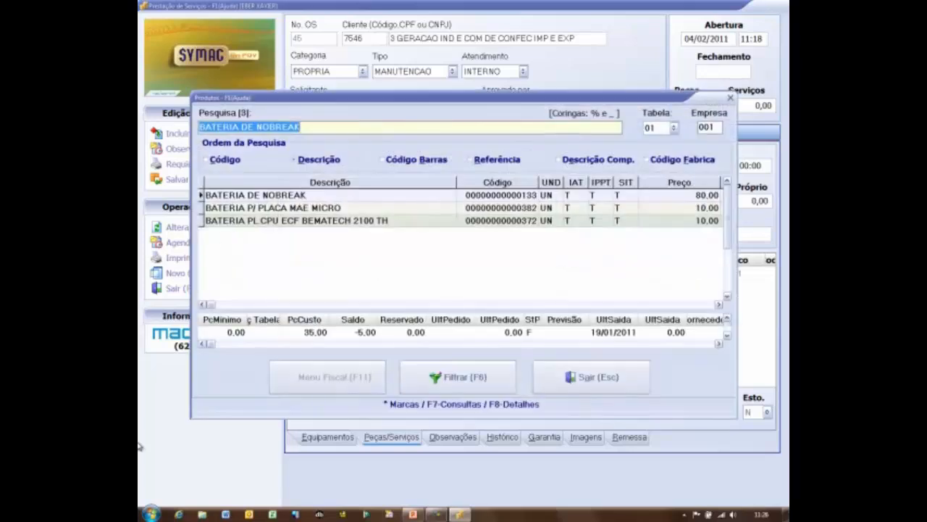
key(Return)
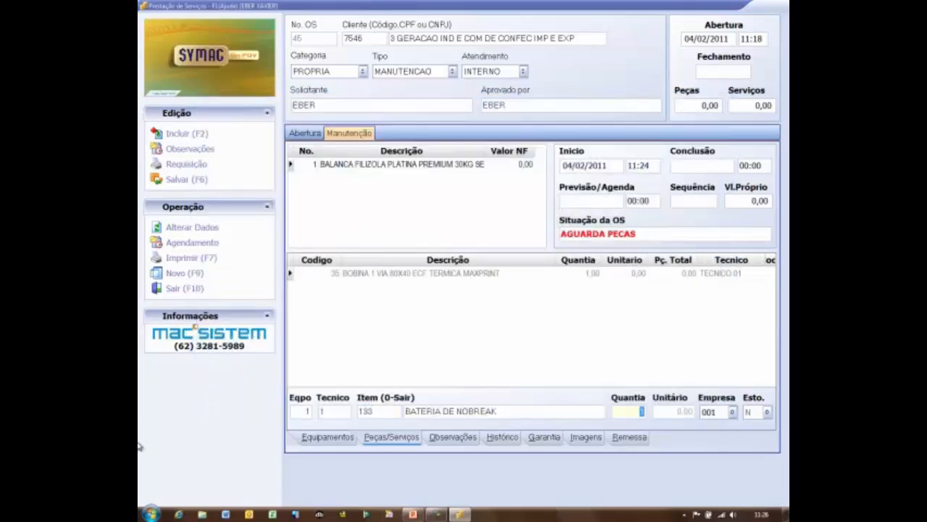
key(Return)
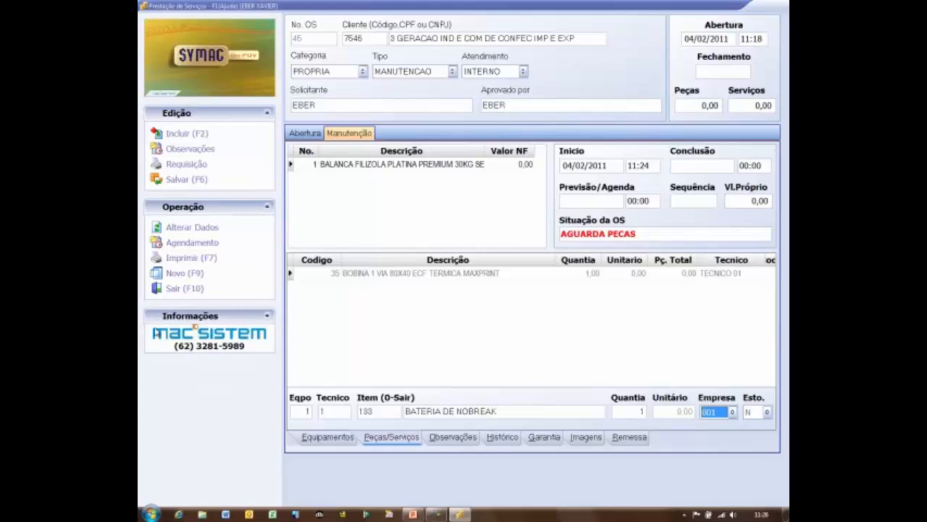
click(187, 180)
click(328, 290)
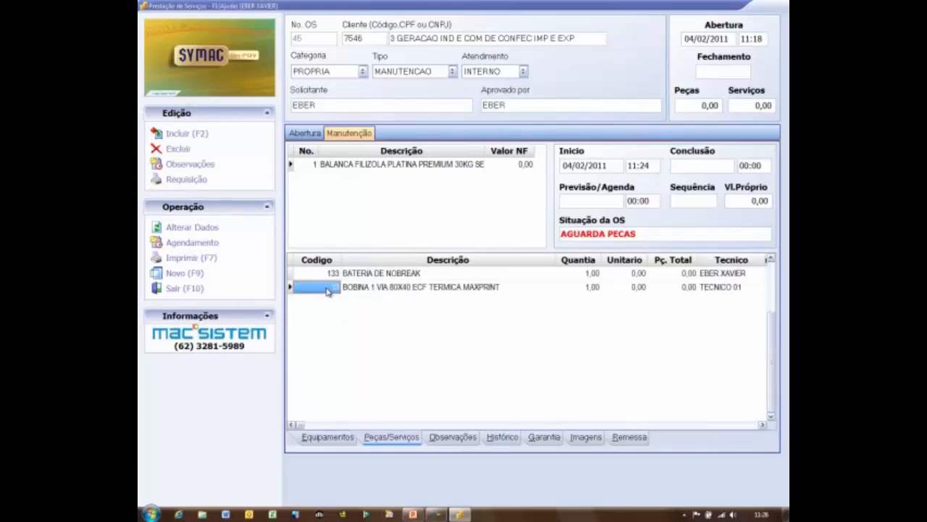
- Try to add item 234, HT BEMATECH MANUTENCAO HARDWARE, to the order's parts and services with technician 47
click(319, 273)
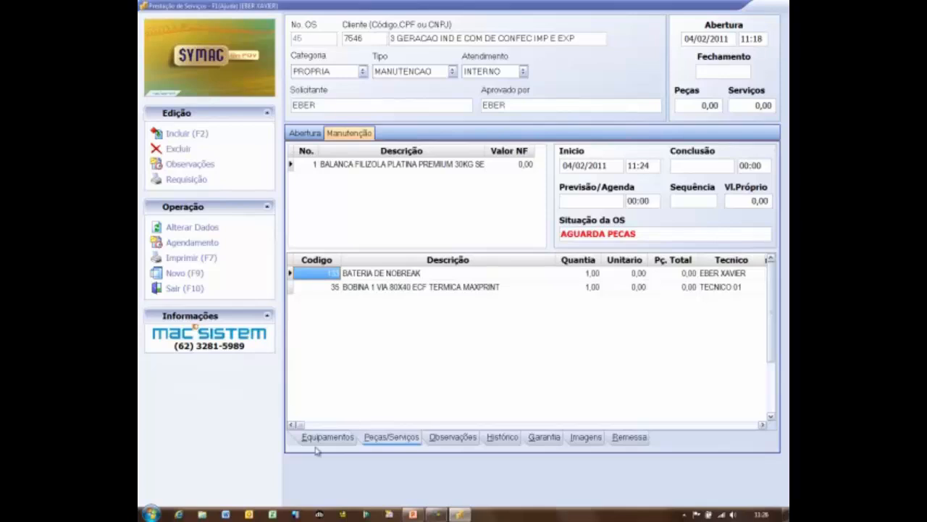
click(180, 135)
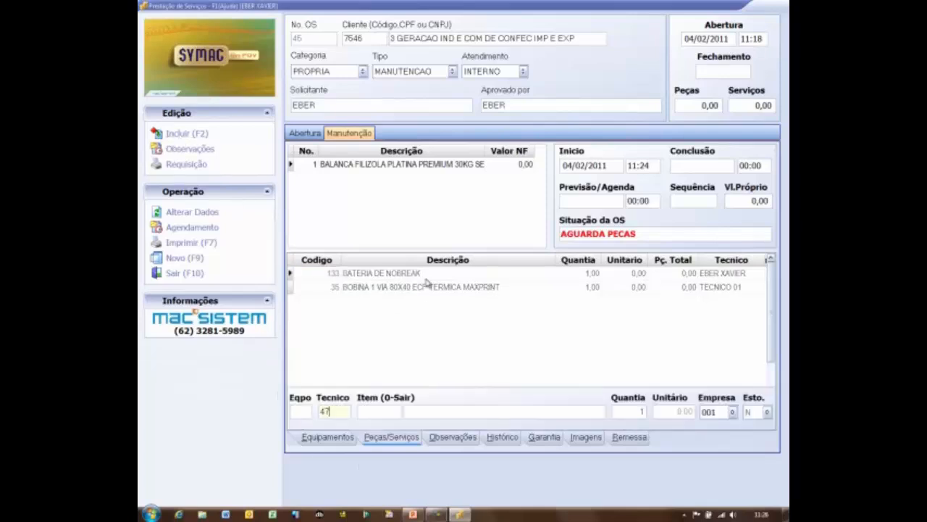
key(Return)
key(Return)
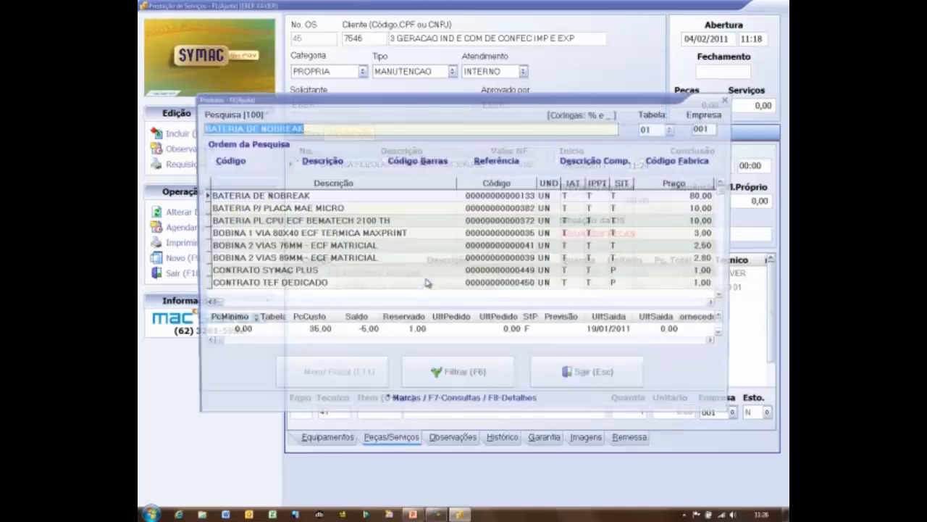
text(HT ATUALIZACAO PINPAD)
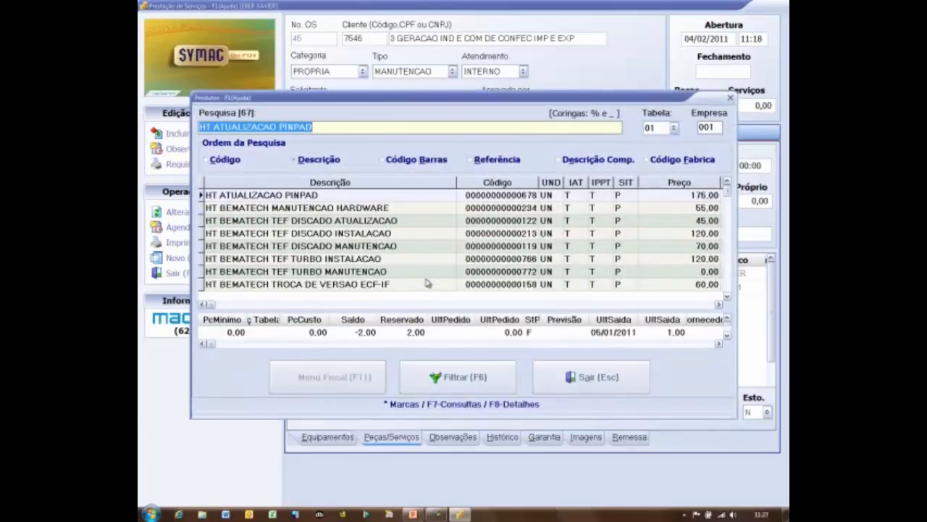
key(Down)
key(Return)
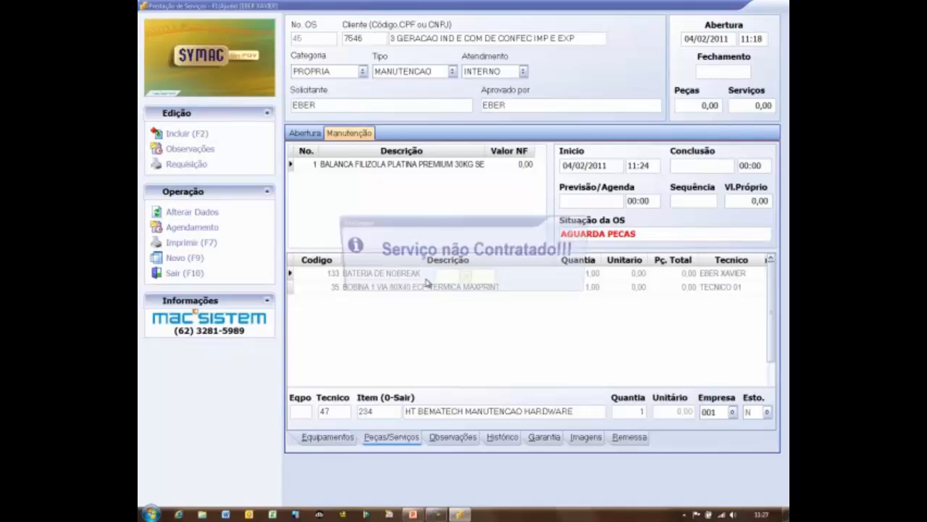
key(Return)
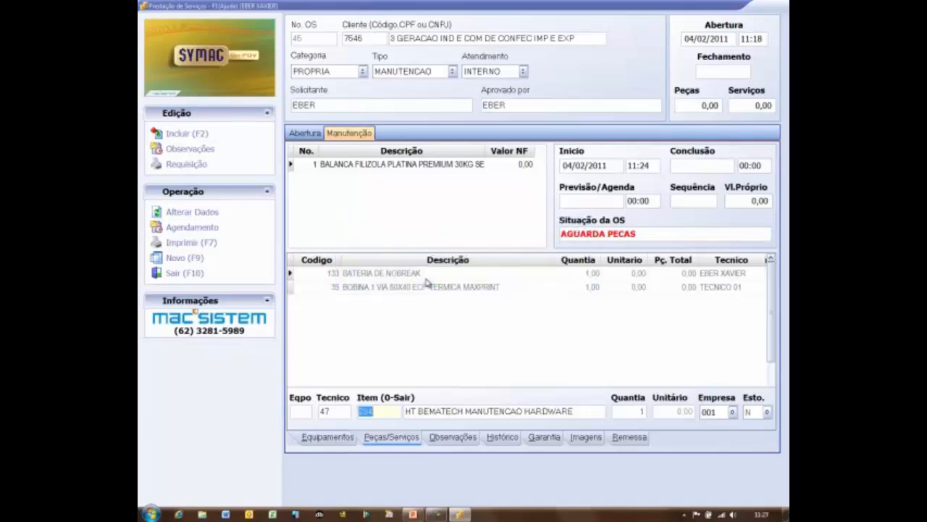
text(0)
- Check the contract's covered services, then add item 762, HT CONTRATO LOCACAO PINPAD, to the scale with technician 47 and quantity 1, and save it
click(303, 134)
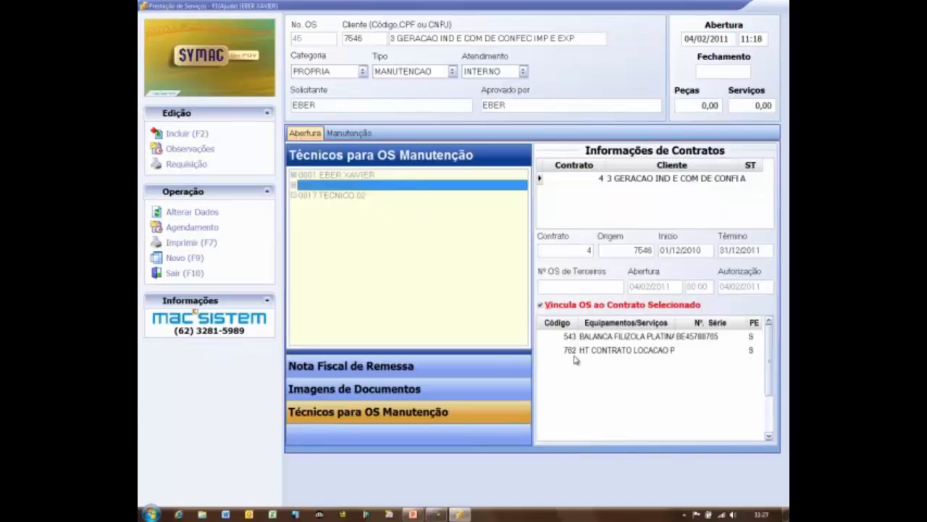
click(359, 134)
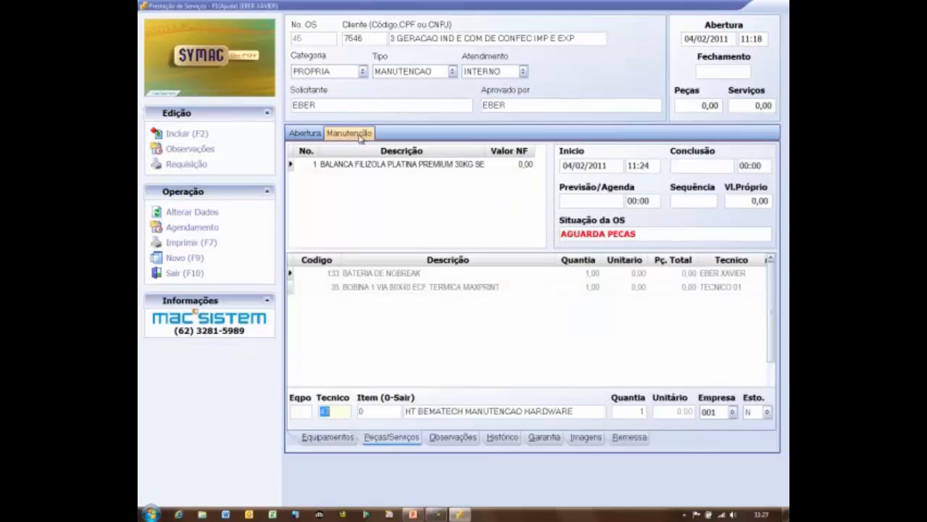
click(313, 165)
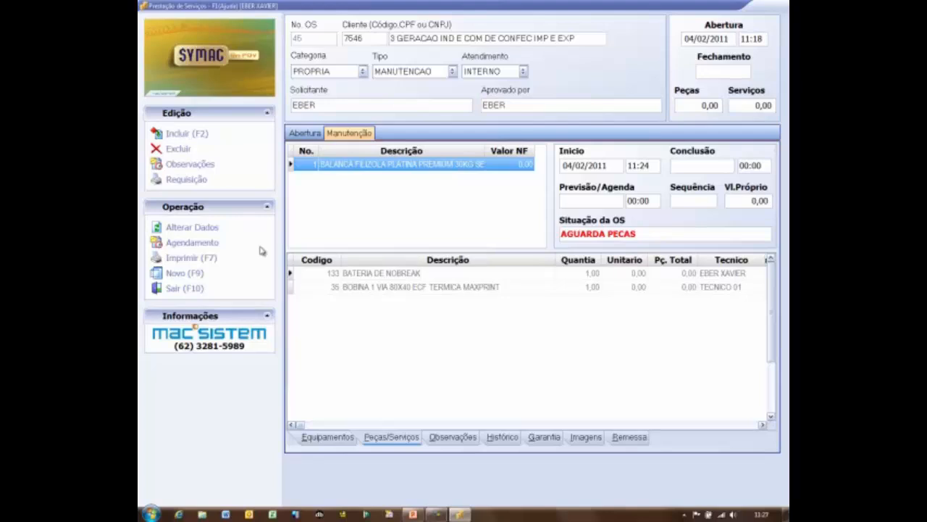
click(353, 324)
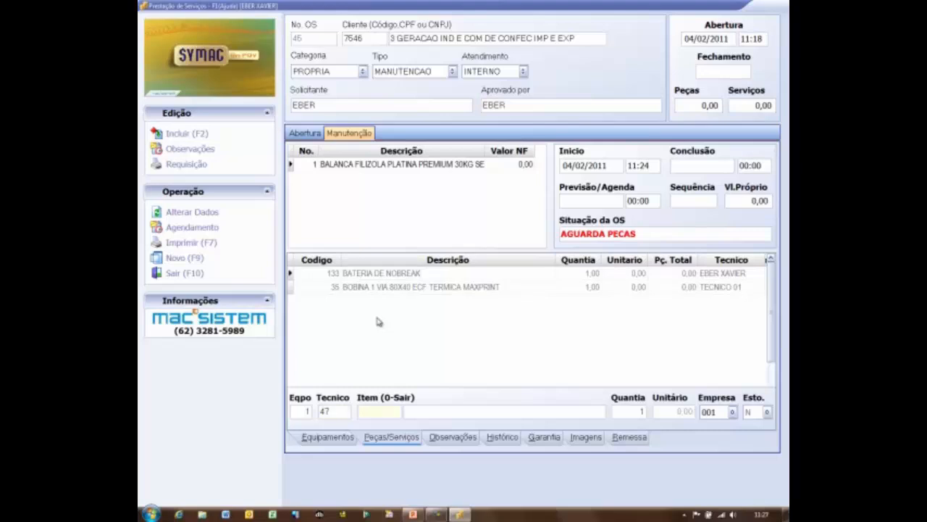
text(762)
key(Return)
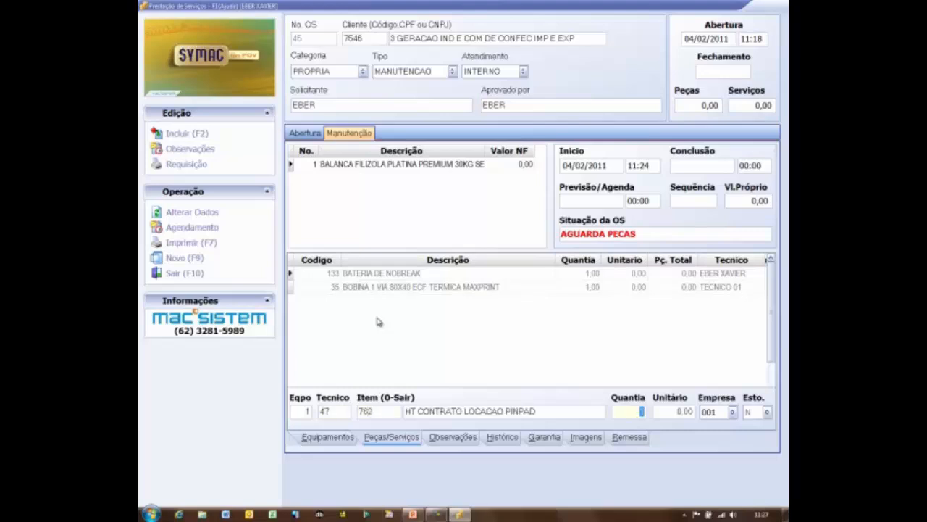
key(Return)
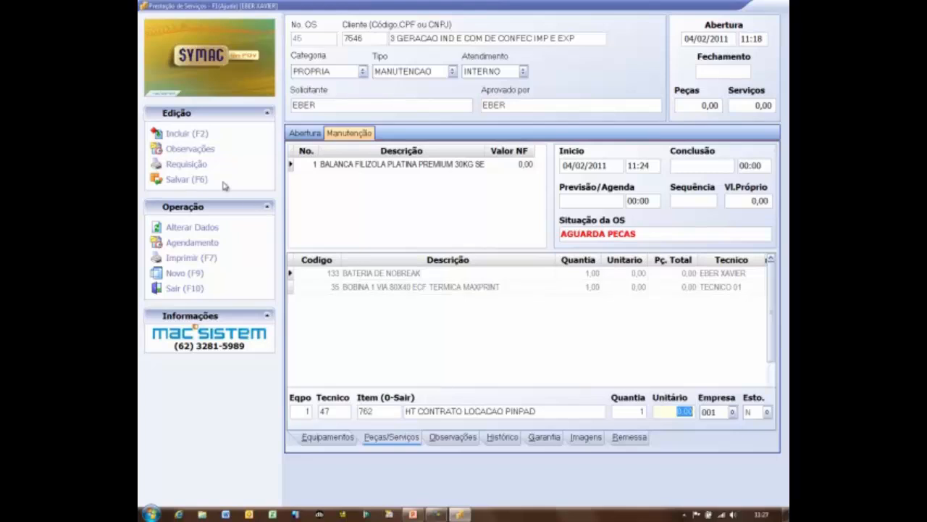
click(192, 178)
click(396, 302)
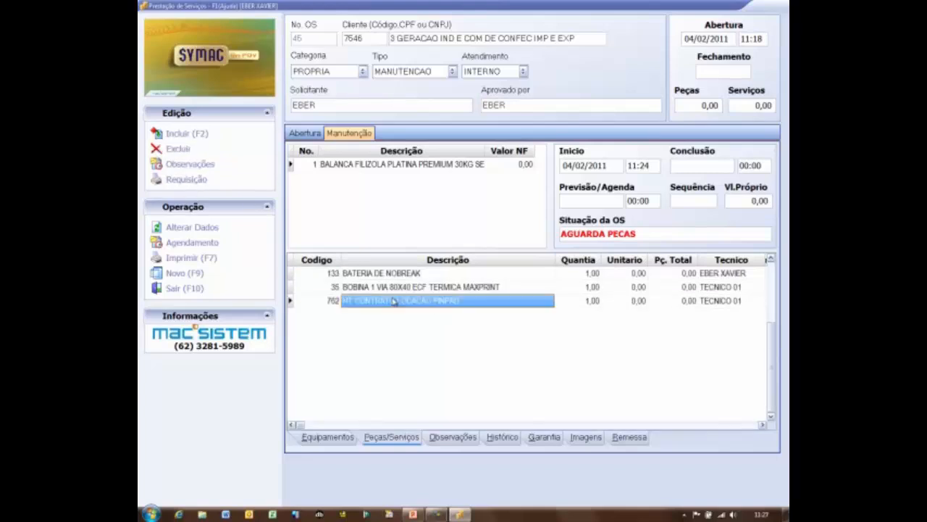
click(370, 278)
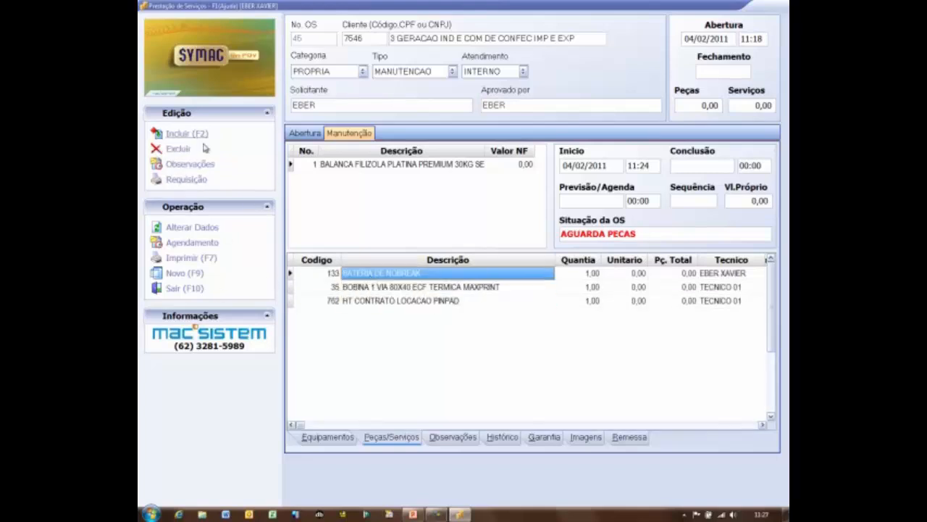
- Conclude the service on the scale, dated 04/02/2011 at 11:27, with the applied solution "Trocada a Bateria"
click(328, 439)
click(182, 211)
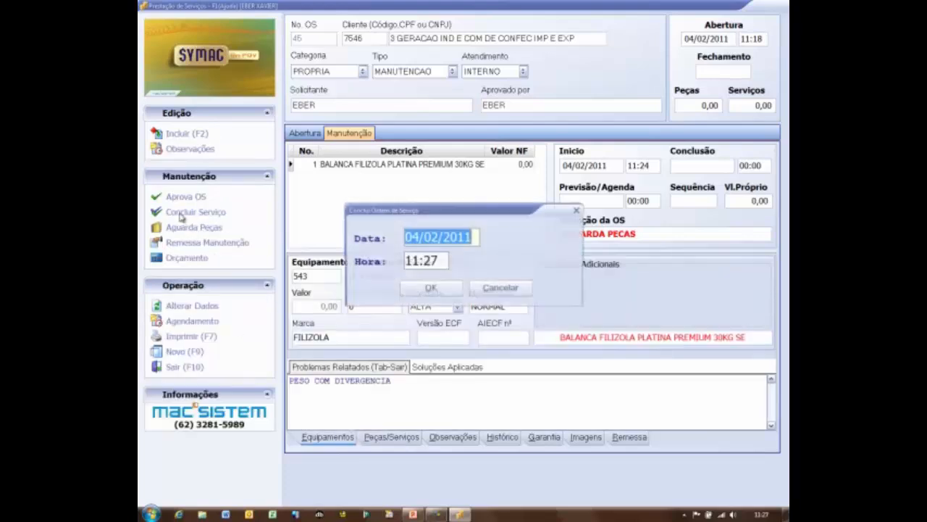
click(428, 290)
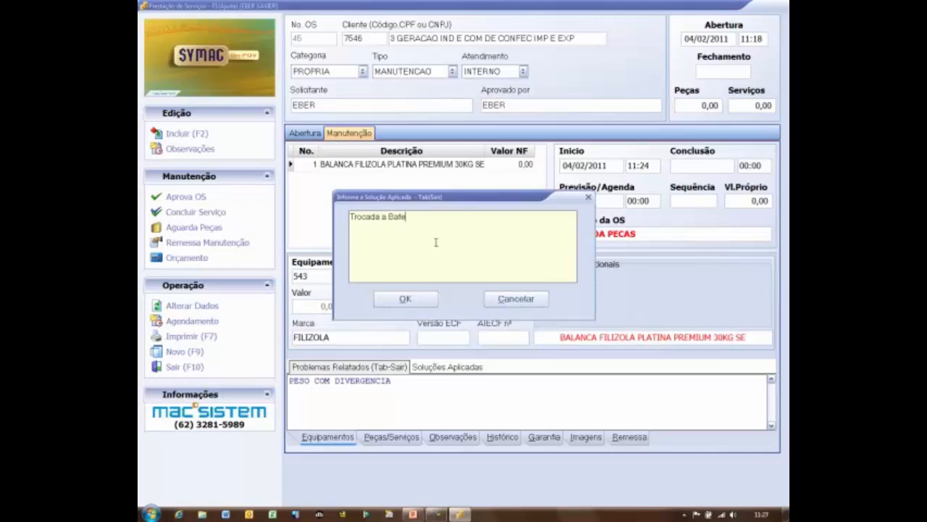
click(433, 300)
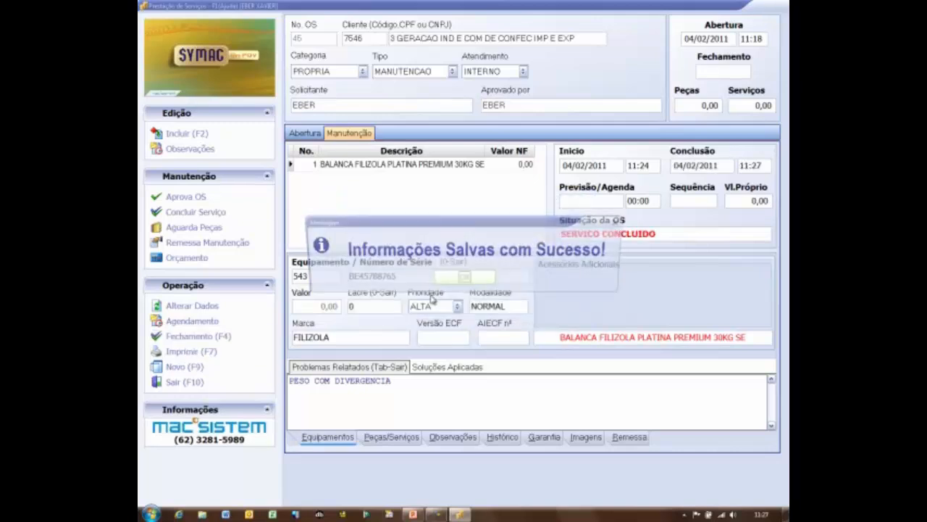
click(466, 279)
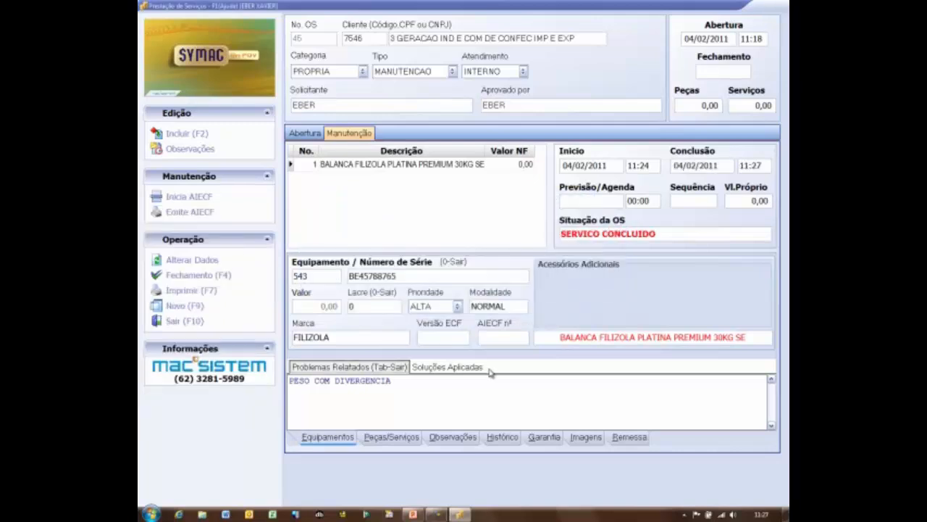
- Close the service order with the scale released and closing occurrence 21, ATENDIDA COM SUCESSO, and generate its delivery receipt
click(185, 279)
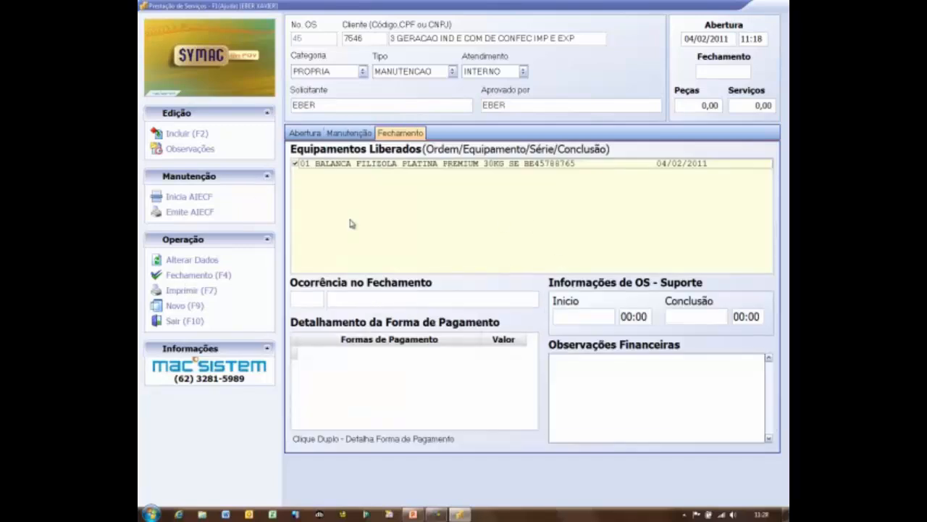
key(Return)
key(Return)
key(Down)
key(Down)
key(Return)
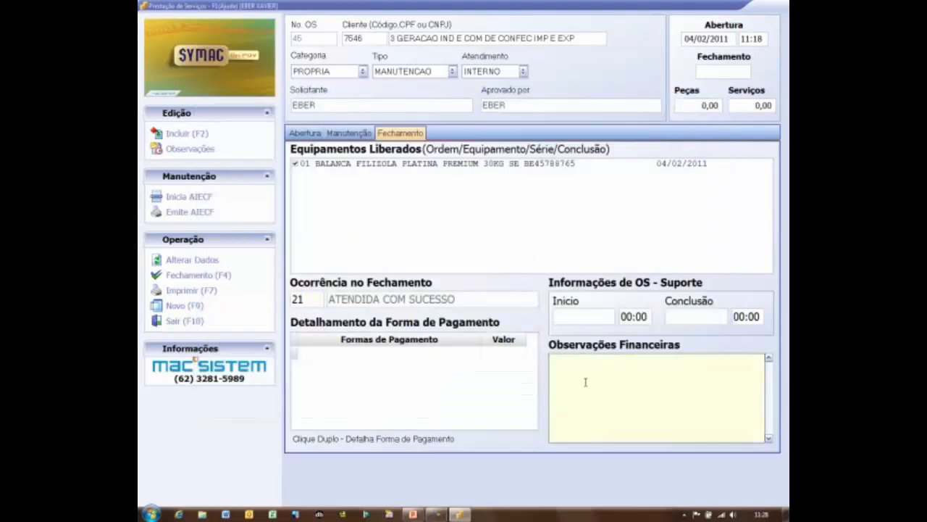
click(194, 275)
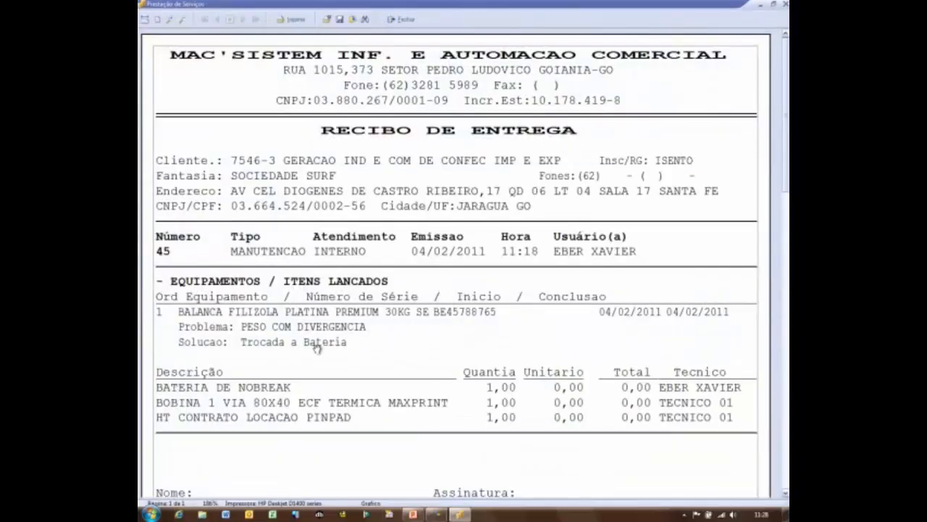
- Review the delivery receipt's equipment, applied solution, posted items and signature area, and close the preview
scroll(401, 377, down, 2)
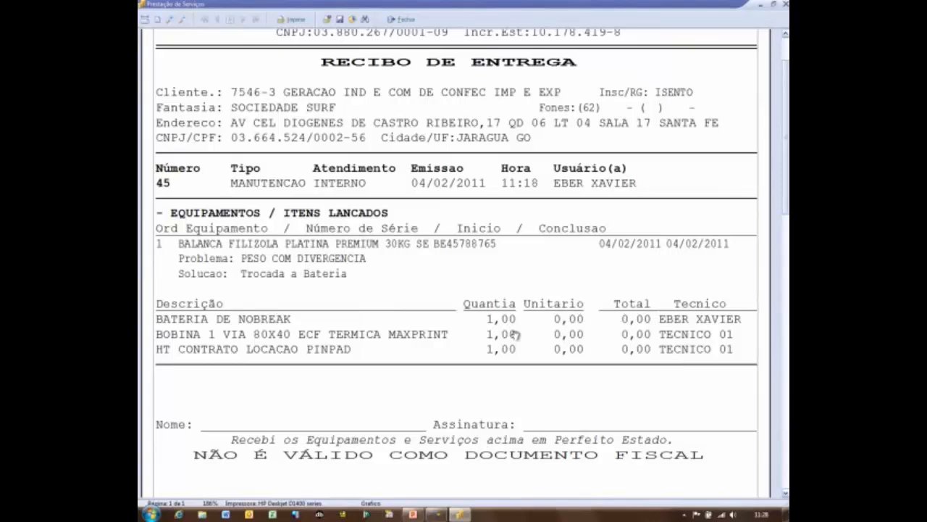
scroll(516, 336, down, 3)
scroll(336, 327, up, 5)
click(402, 19)
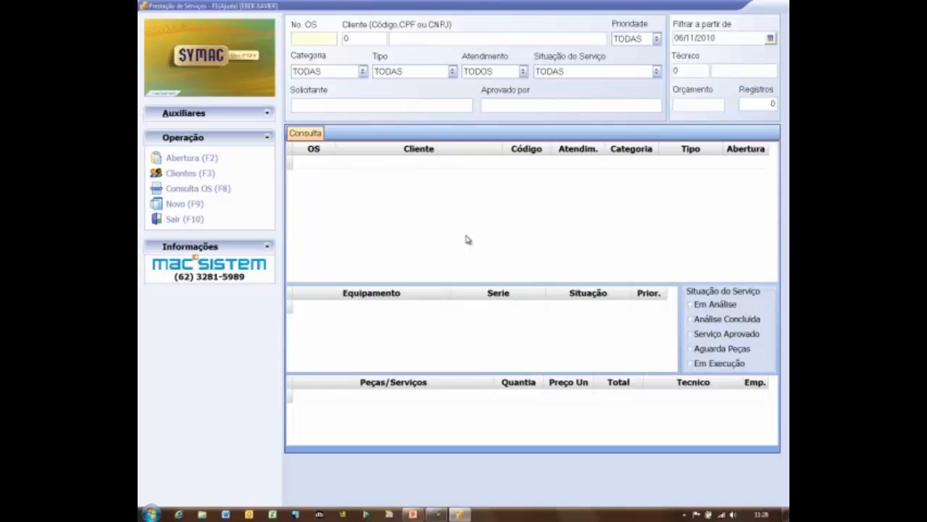
- Open a blank service order form, and switch to the PowerPoint presentation to view the lesson's topic list
click(192, 158)
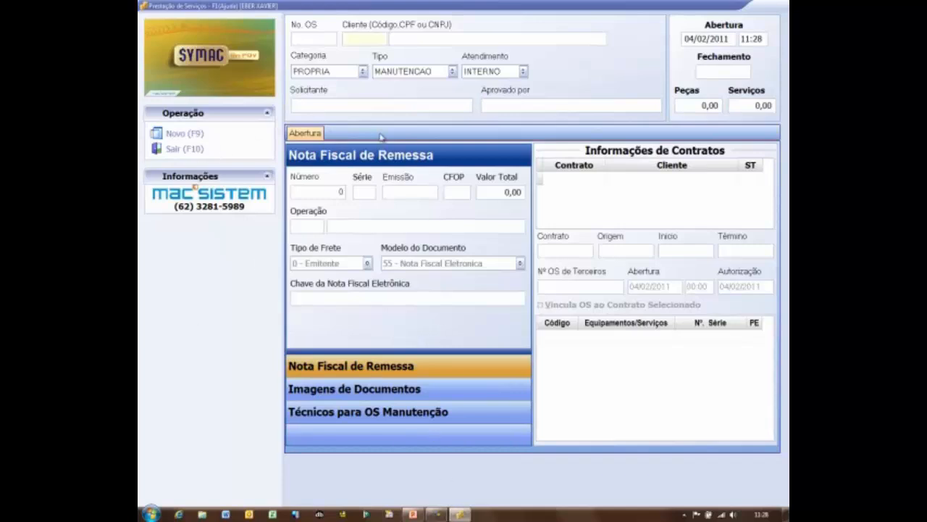
mouse_move(436, 515)
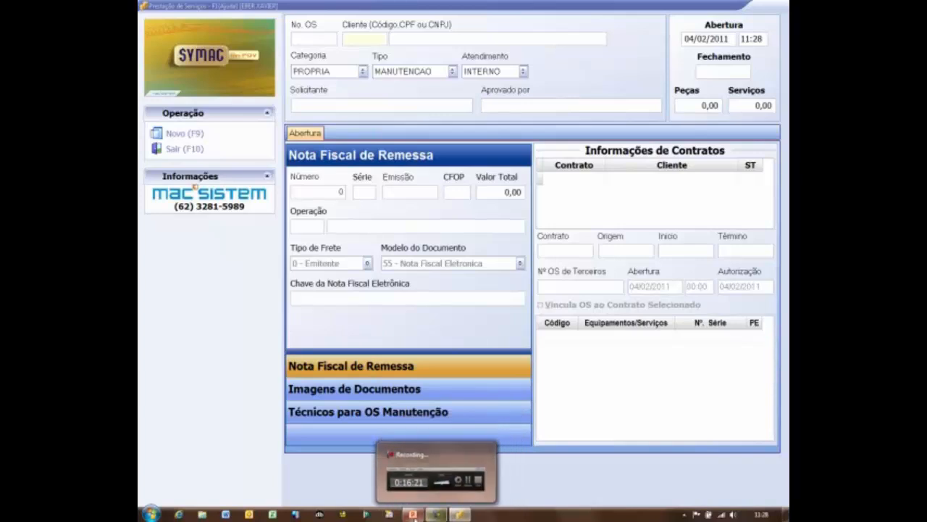
click(412, 514)
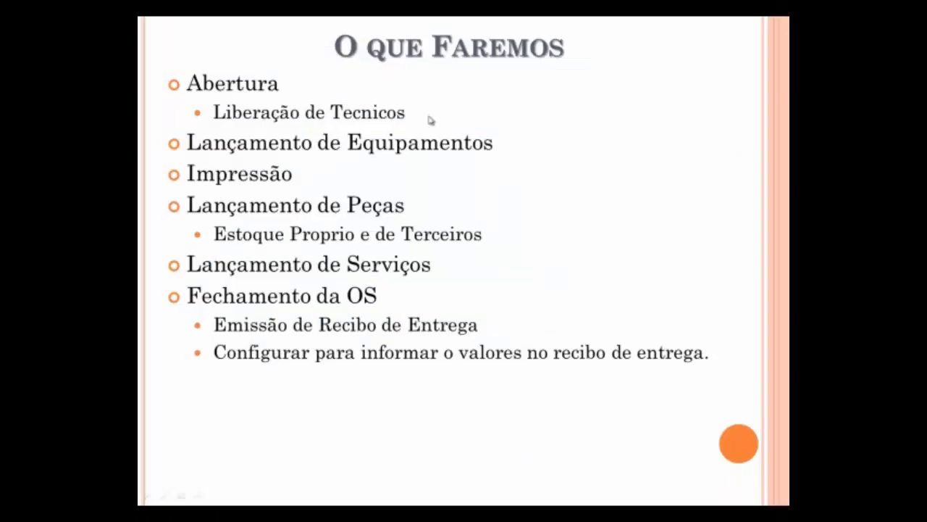